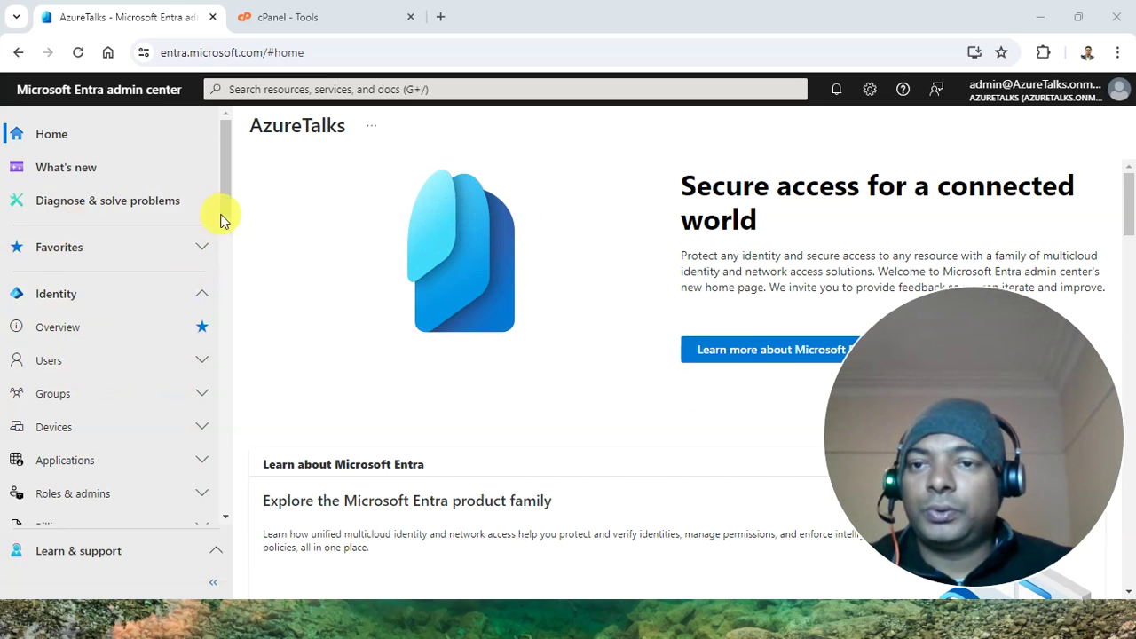
Search 'do' and open Domain Names, listing only AzureTalks.onmicrosoft.com, then begin adding a custom domain
{"action": "left_click_drag", "start_coordinate": [224, 213], "coordinate": [233, 267]}
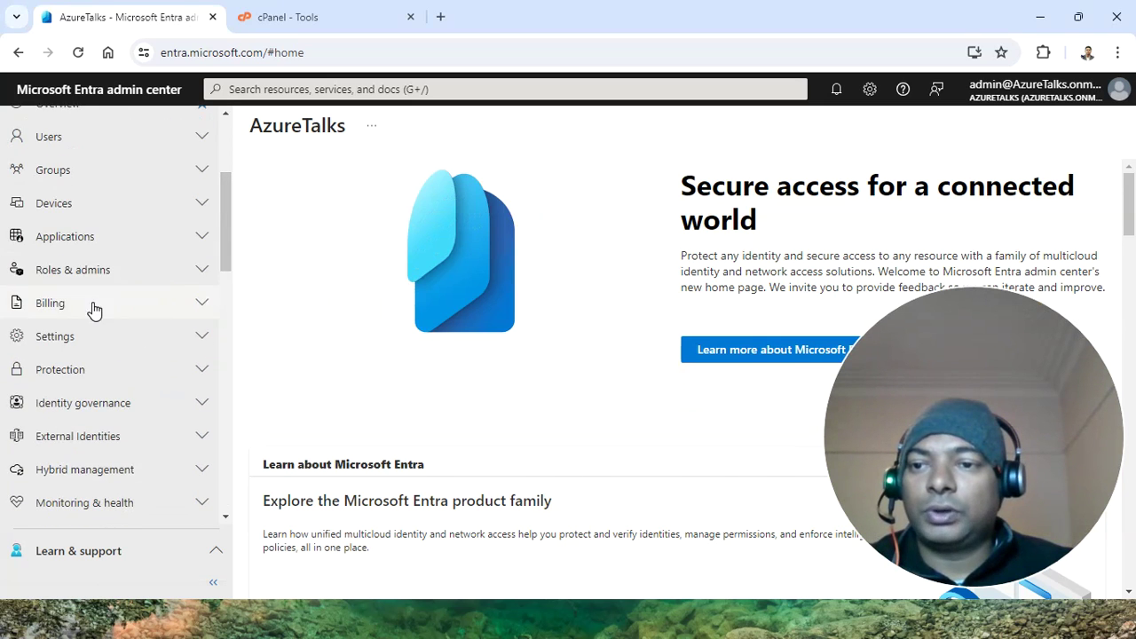
{"action": "left_click", "coordinate": [56, 333]}
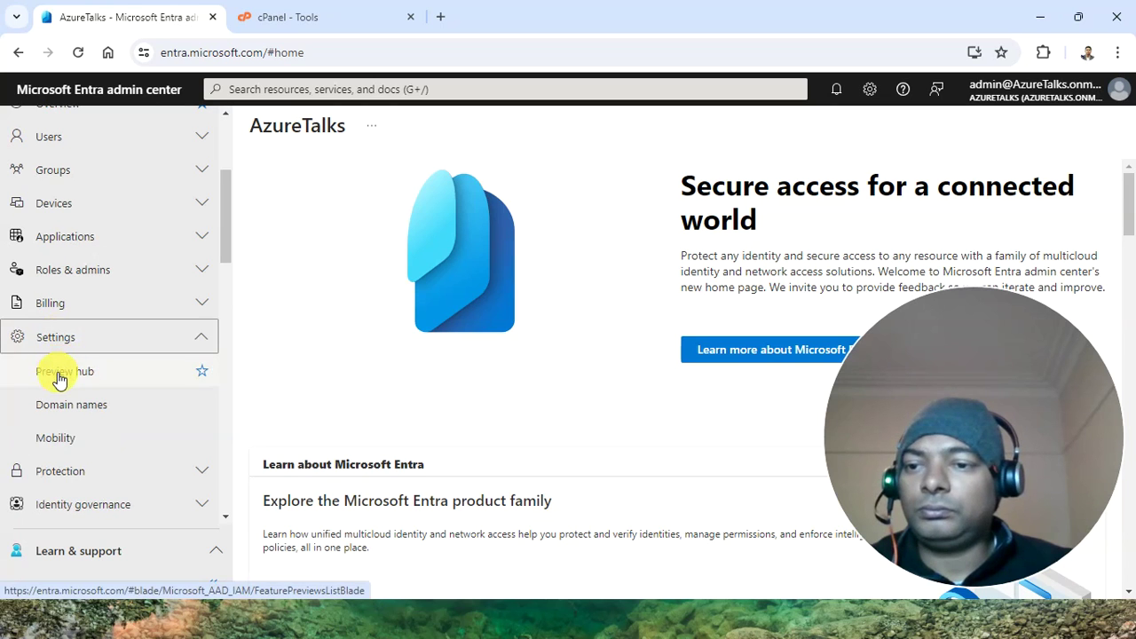
{"action": "scroll", "coordinate": [58, 378], "scroll_direction": "down", "scroll_amount": 2}
{"action": "scroll", "coordinate": [71, 477], "scroll_direction": "up", "scroll_amount": 5}
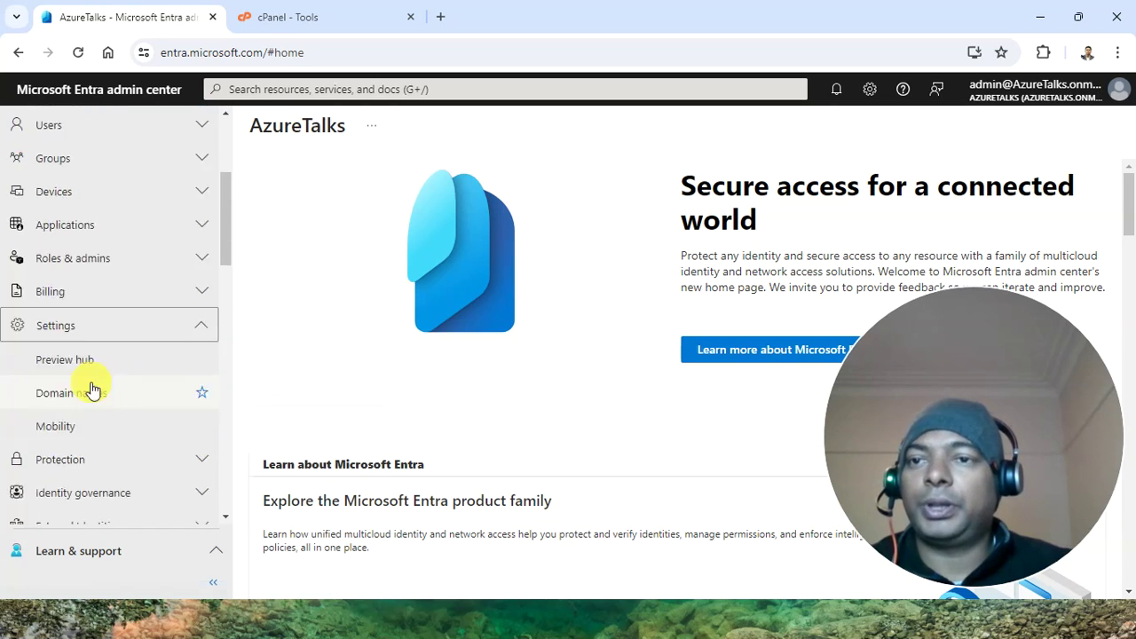
{"action": "left_click", "coordinate": [264, 90]}
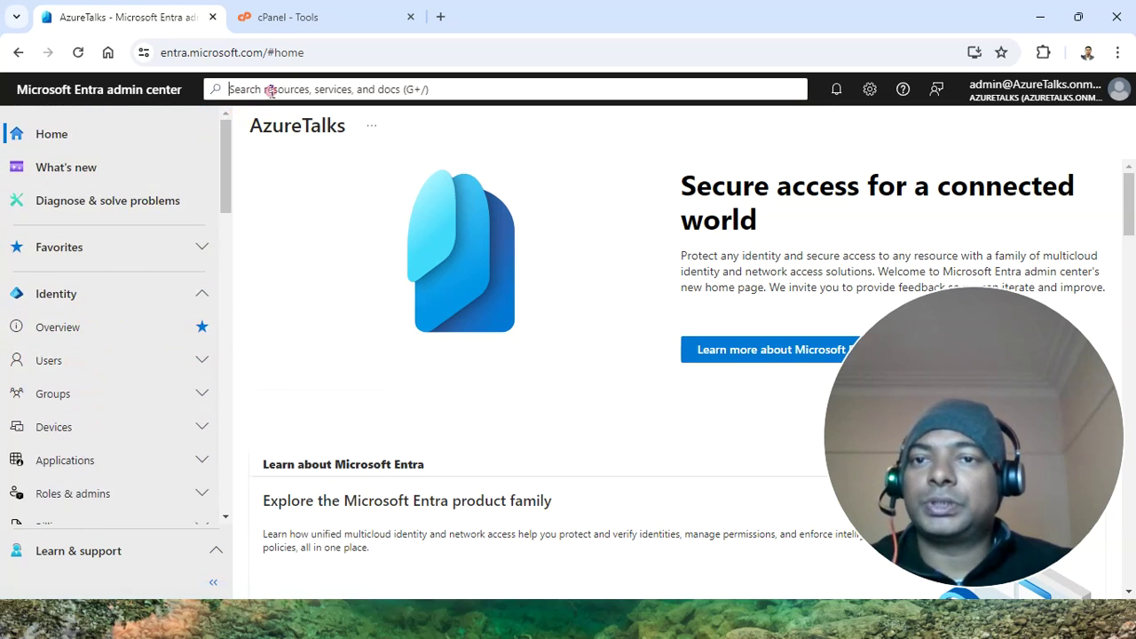
{"action": "type", "text": "do"}
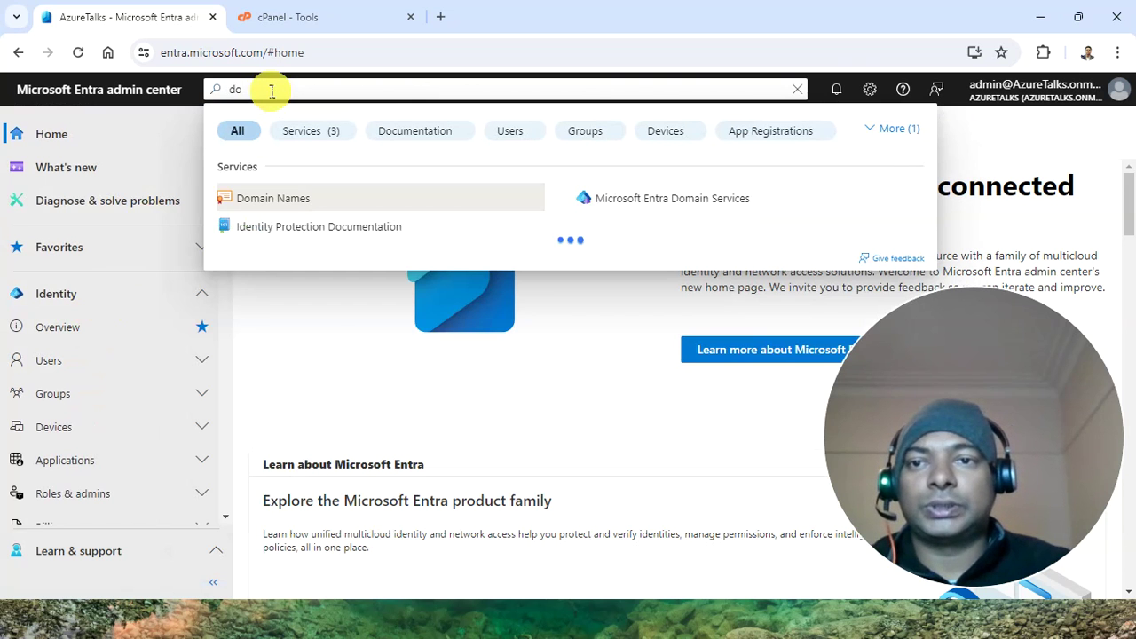
{"action": "left_click", "coordinate": [273, 204]}
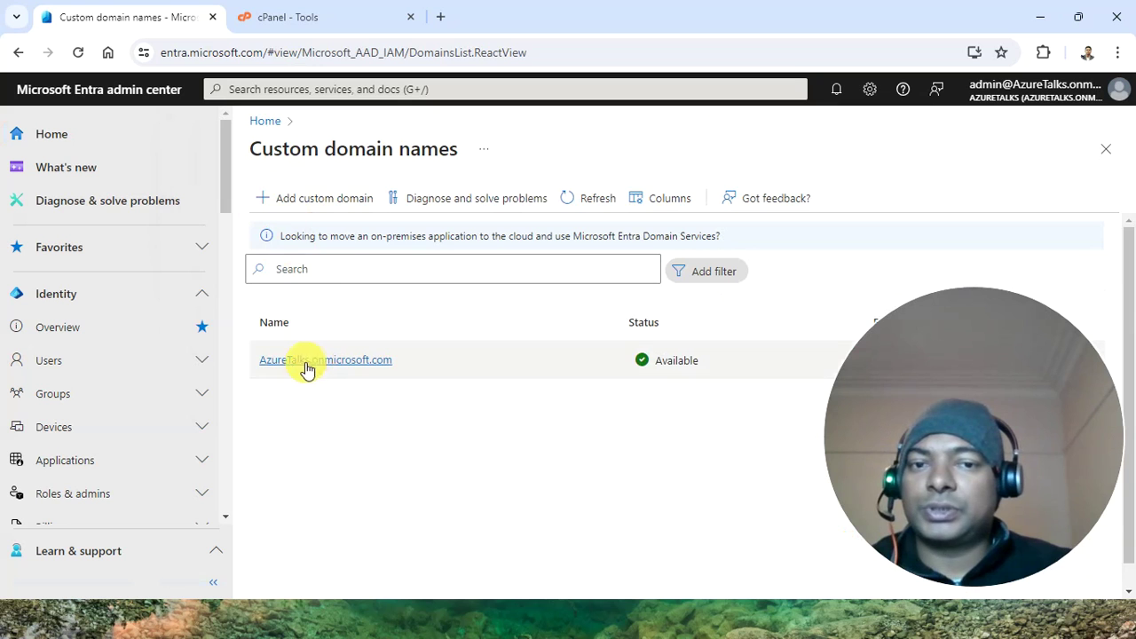
{"action": "mouse_move", "coordinate": [892, 328]}
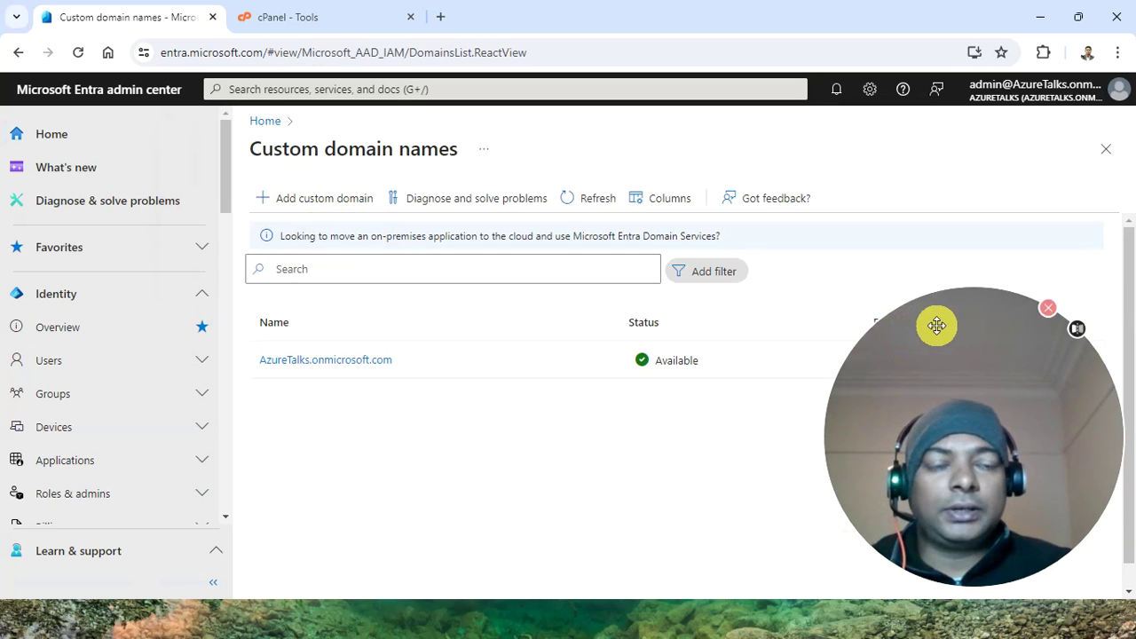
{"action": "left_click_drag", "start_coordinate": [937, 326], "coordinate": [969, 2]}
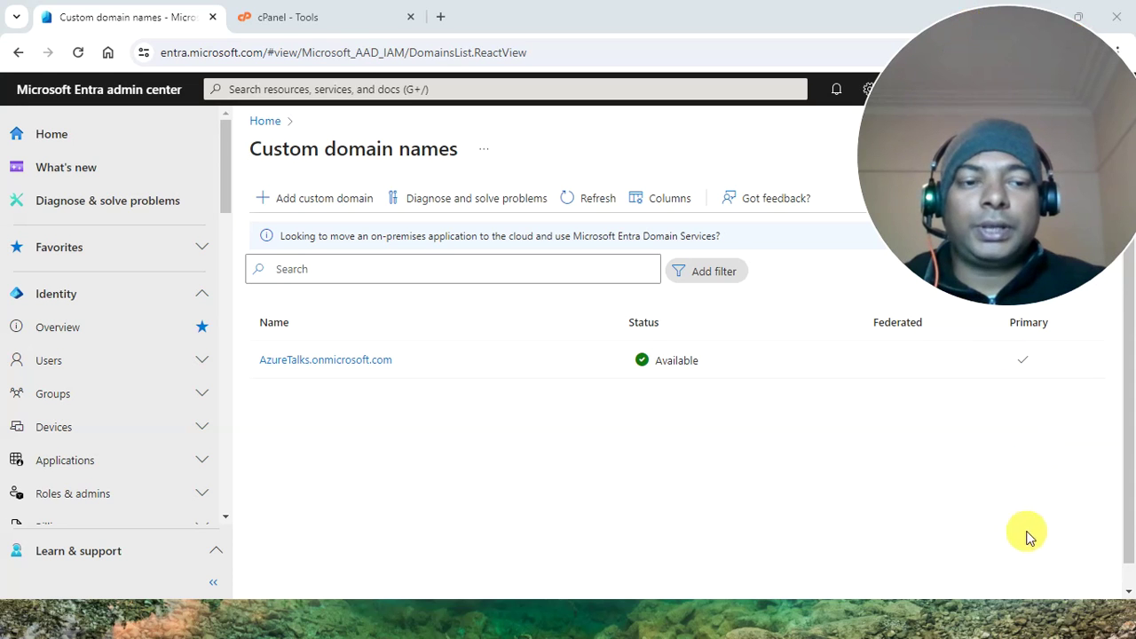
{"action": "left_click", "coordinate": [299, 209]}
Add umeshpandit.com as a custom domain name and view its TXT verification record
{"action": "mouse_move", "coordinate": [1019, 95]}
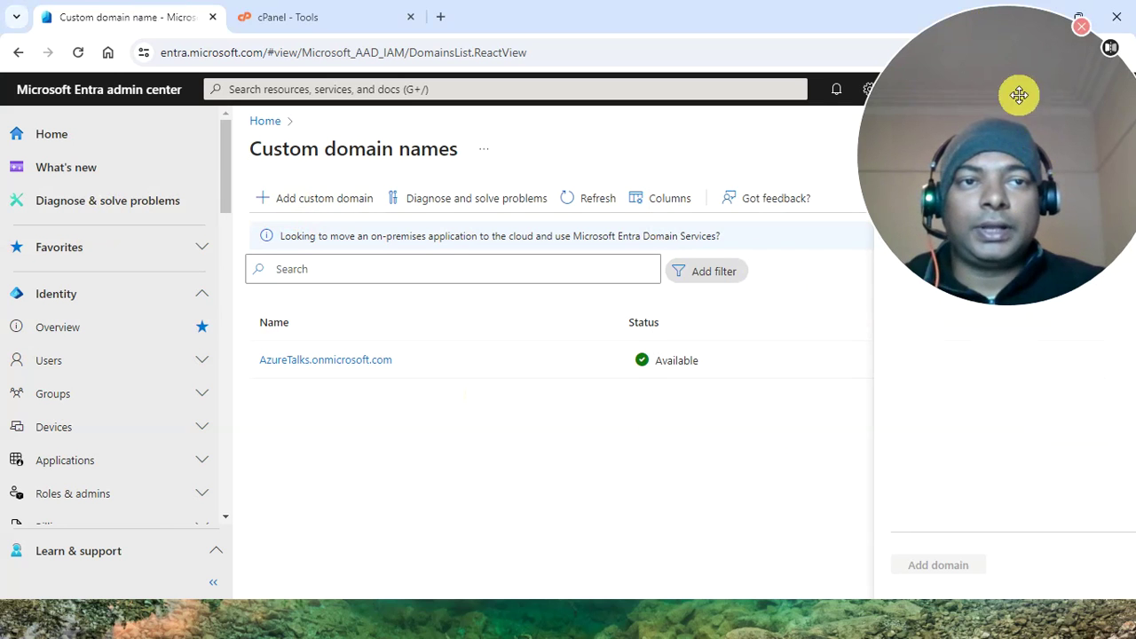
{"action": "left_click_drag", "start_coordinate": [1019, 95], "coordinate": [471, 457]}
{"action": "left_click", "coordinate": [942, 199]}
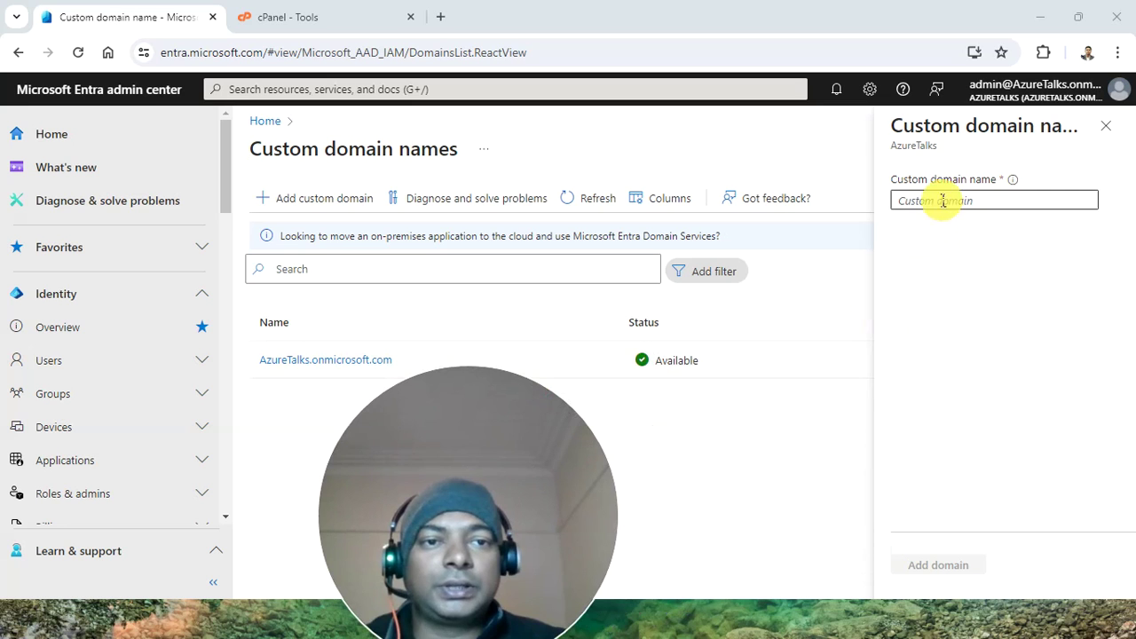
{"action": "type", "text": "umesh"}
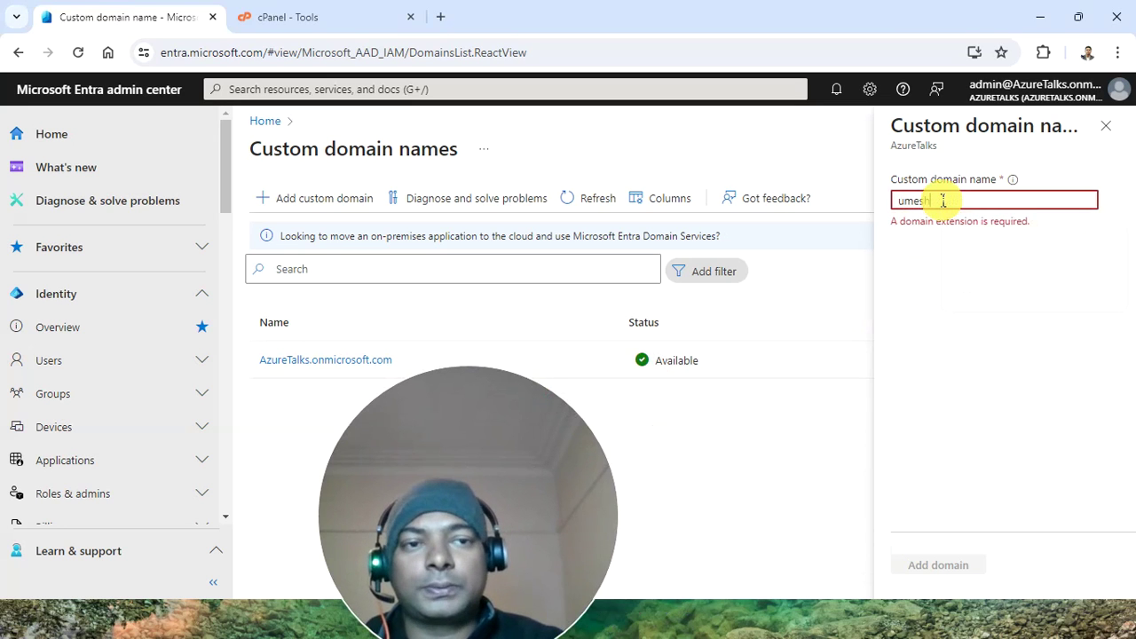
{"action": "type", "text": "pandit"}
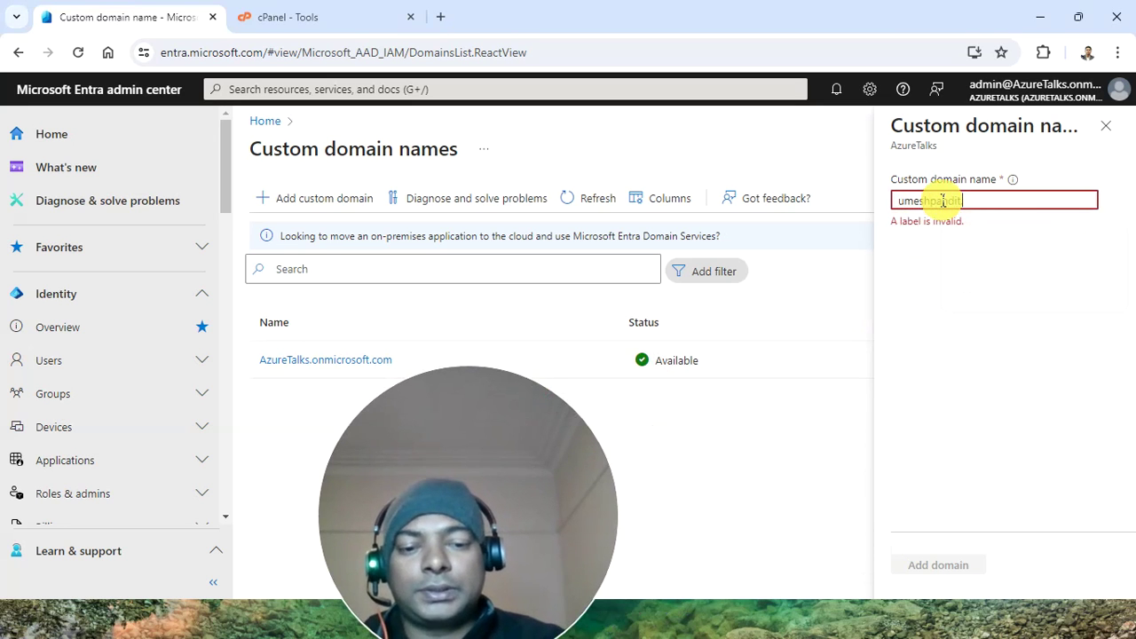
{"action": "type", "text": ".com"}
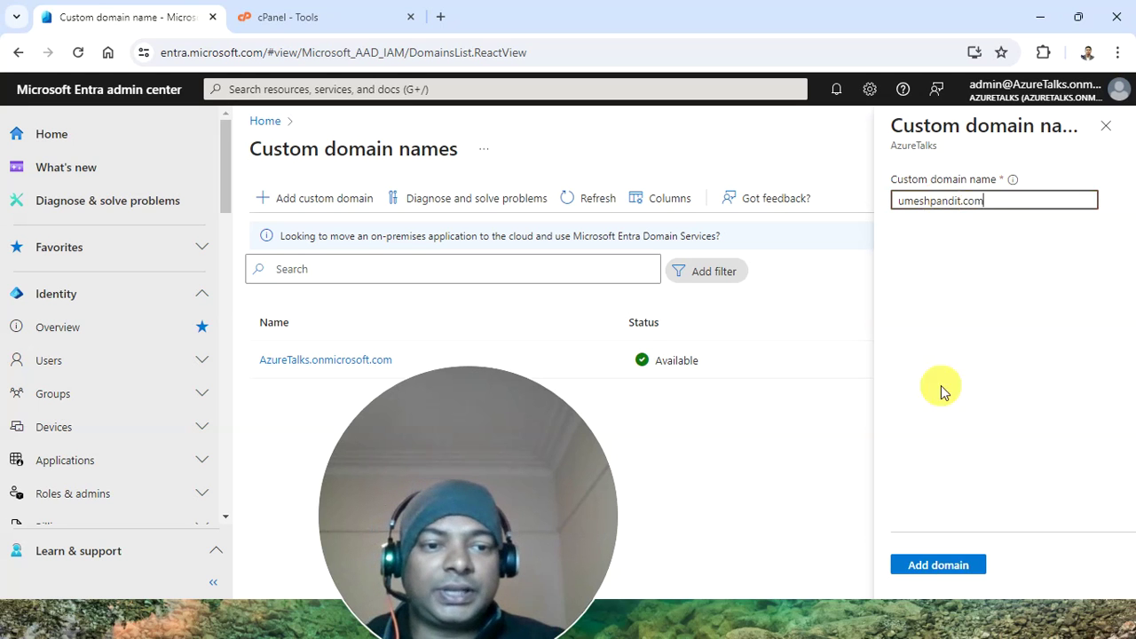
{"action": "left_click", "coordinate": [928, 570]}
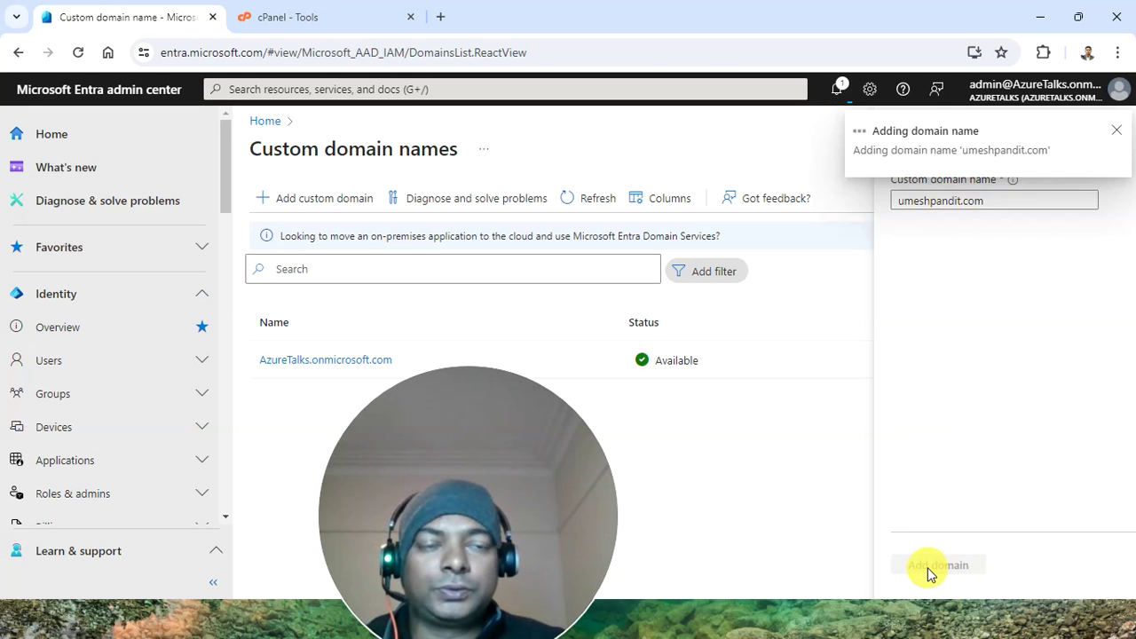
{"action": "left_click_drag", "start_coordinate": [444, 413], "coordinate": [894, 310]}
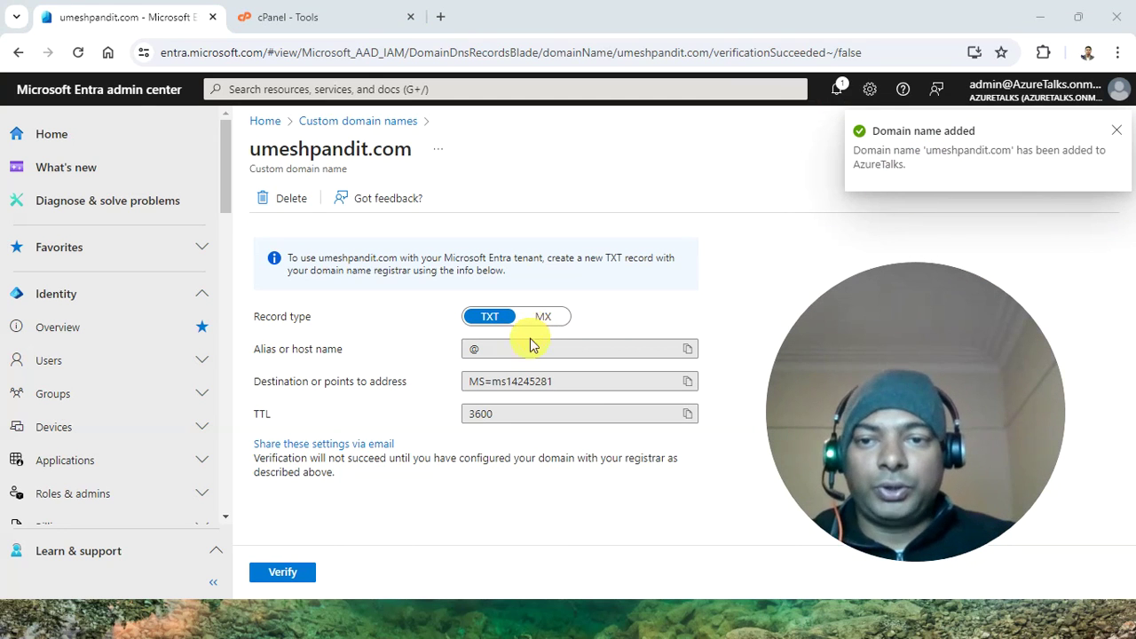
Open cPanel's Zone Editor from the Domains section
{"action": "left_click", "coordinate": [313, 12]}
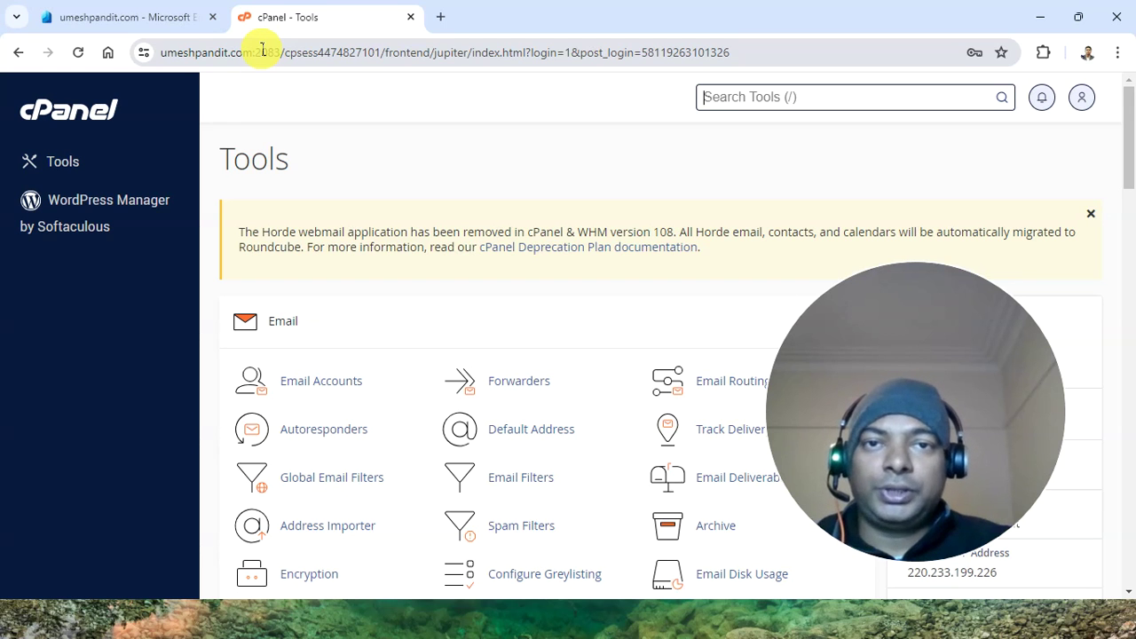
{"action": "scroll", "coordinate": [439, 390], "scroll_direction": "down", "scroll_amount": 2}
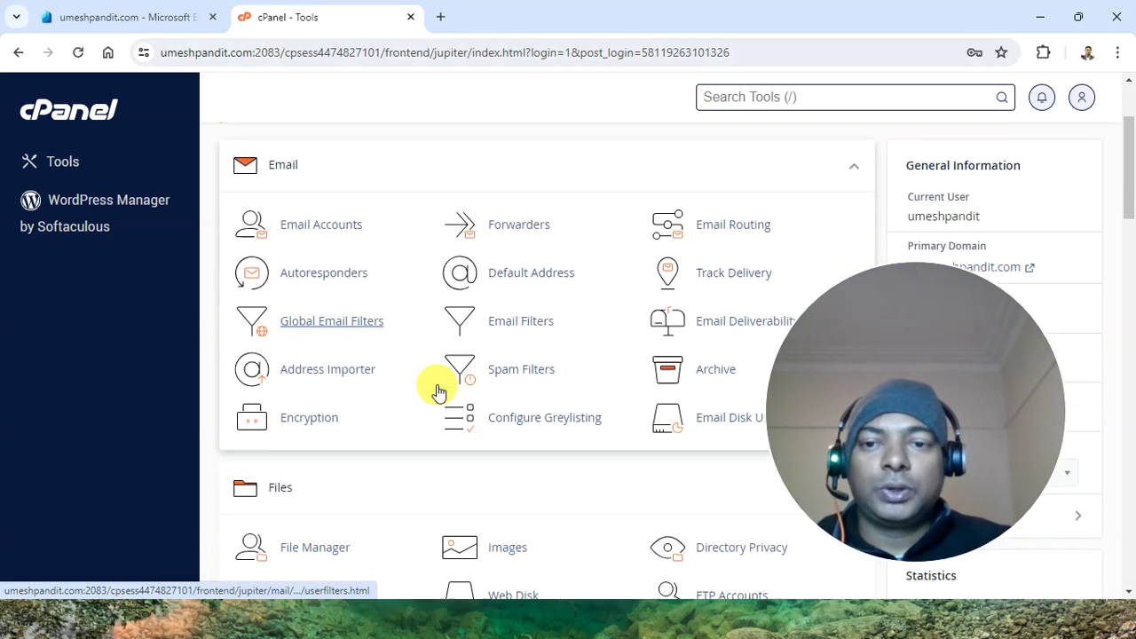
{"action": "scroll", "coordinate": [612, 375], "scroll_direction": "down", "scroll_amount": 4}
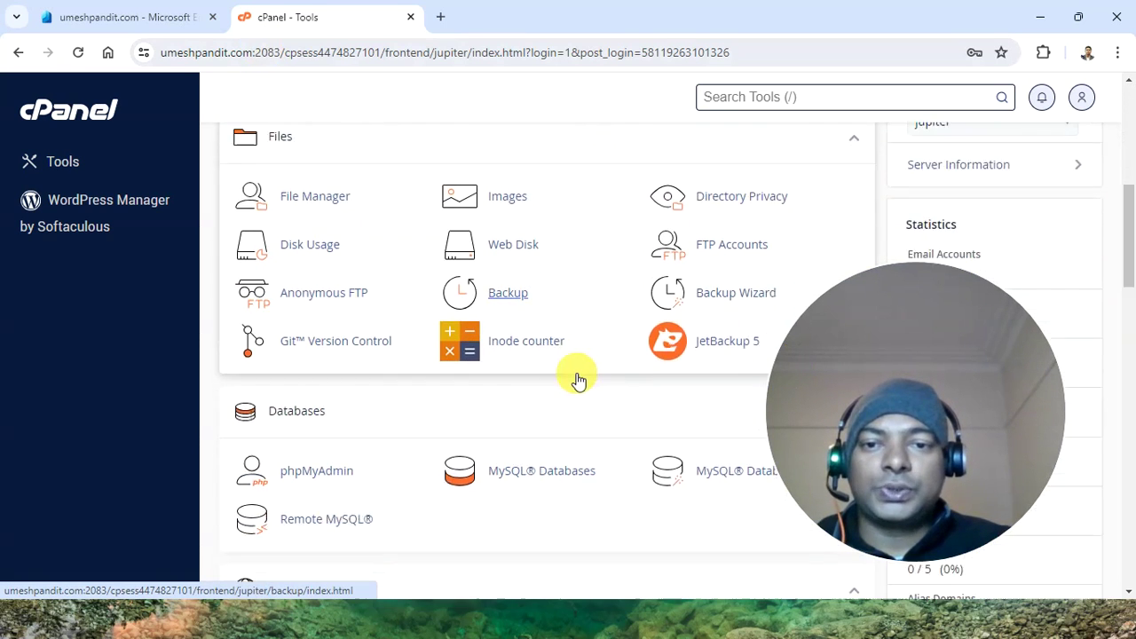
{"action": "scroll", "coordinate": [577, 380], "scroll_direction": "down", "scroll_amount": 5}
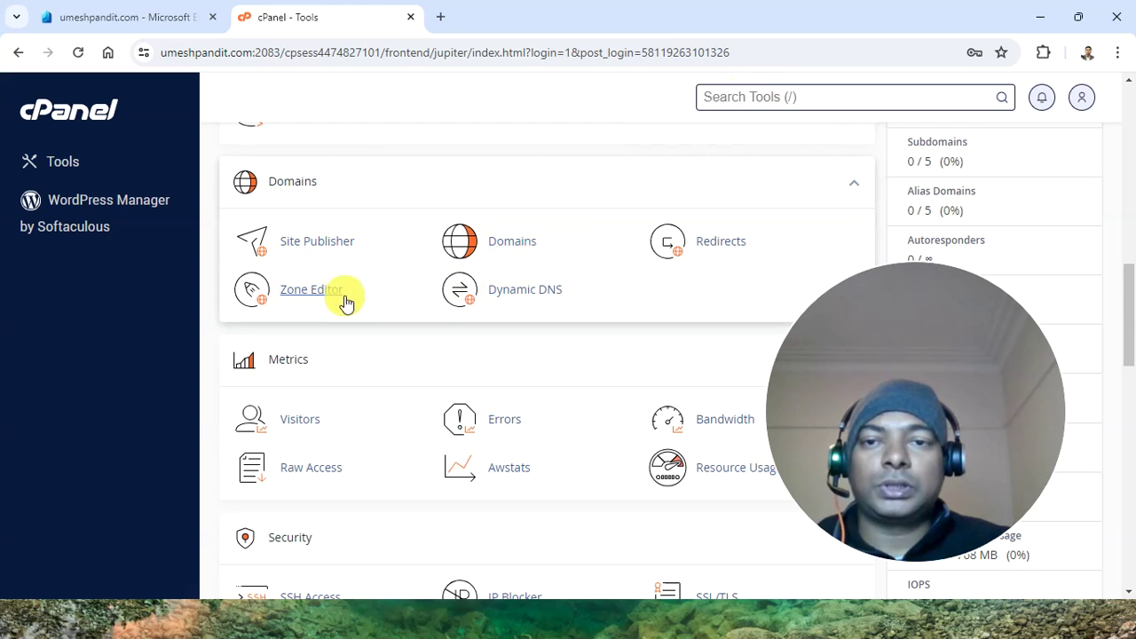
{"action": "left_click", "coordinate": [311, 300]}
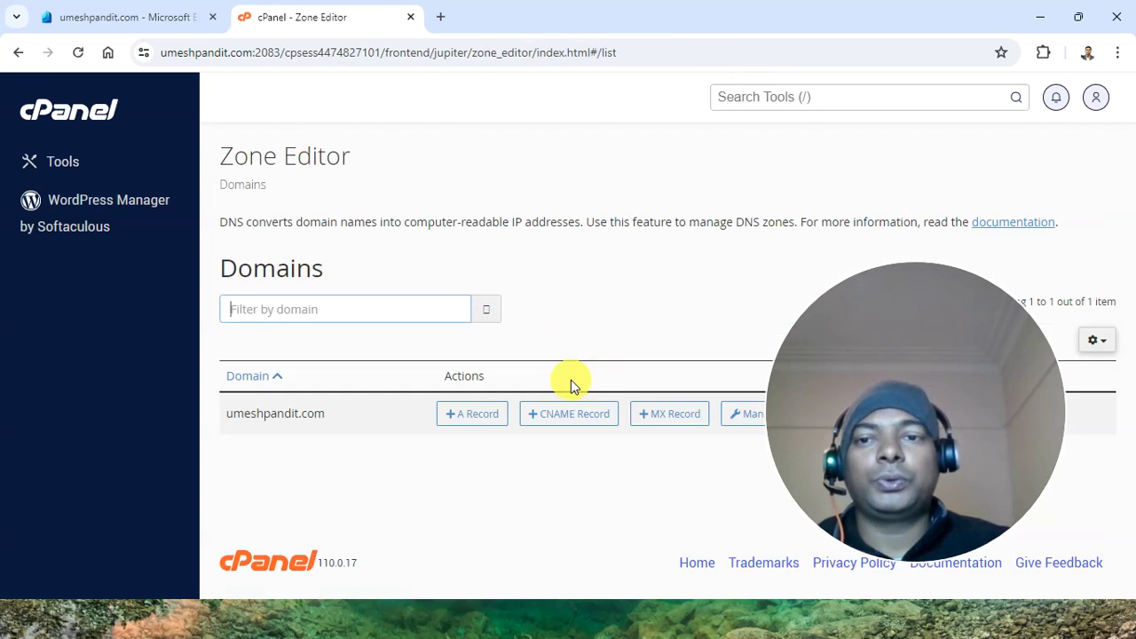
Review Entra's required TXT record details, then return to the Zone Editor
{"action": "left_click", "coordinate": [142, 13]}
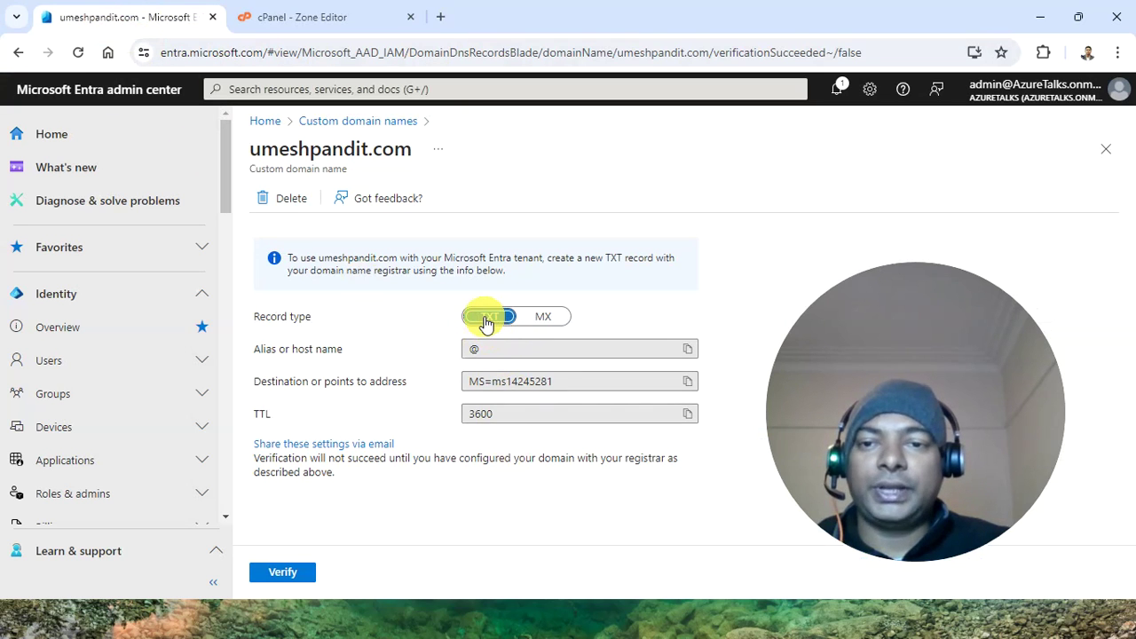
{"action": "left_click", "coordinate": [284, 16]}
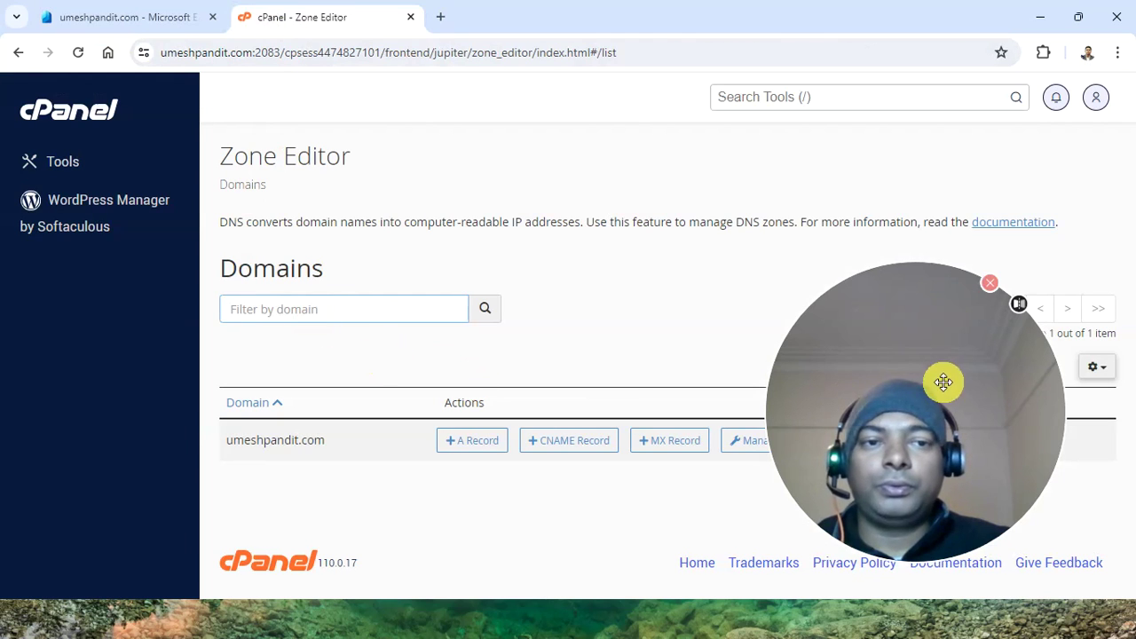
{"action": "left_click_drag", "start_coordinate": [943, 382], "coordinate": [789, 134]}
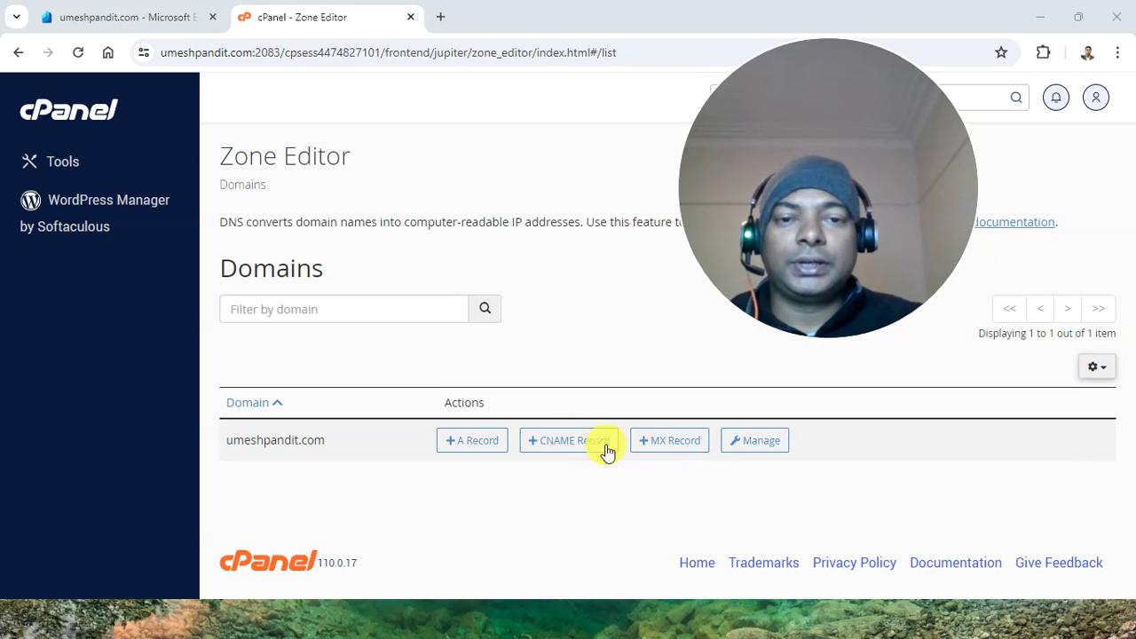
Open and dismiss an A record form, then open the umeshpandit.com zone records
{"action": "left_click", "coordinate": [464, 447]}
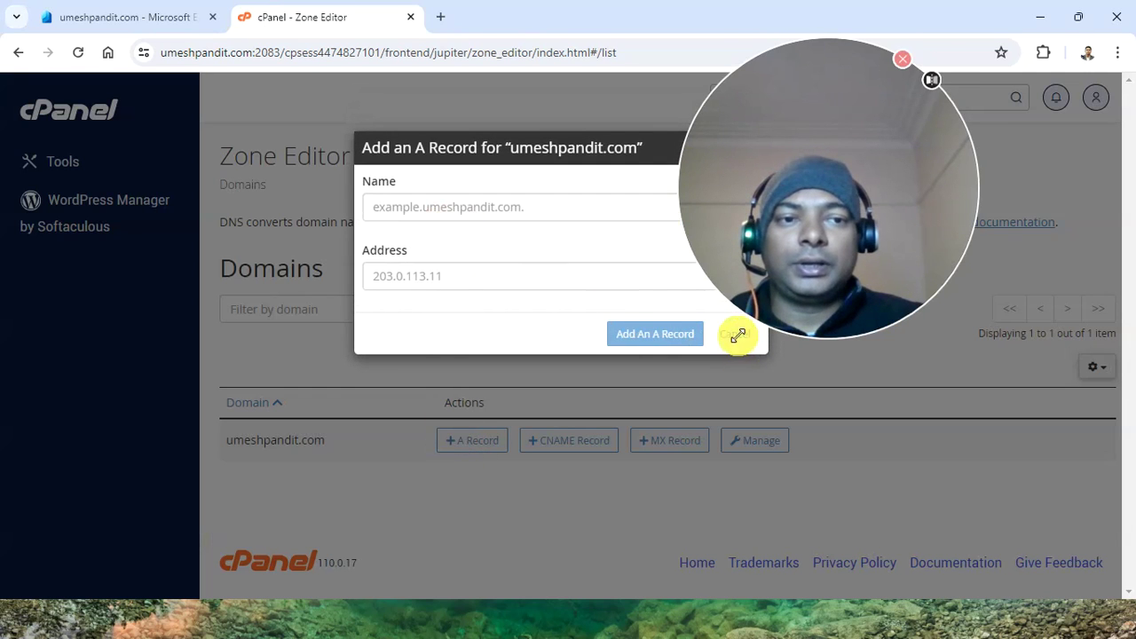
{"action": "left_click_drag", "start_coordinate": [737, 336], "coordinate": [781, 257]}
{"action": "left_click_drag", "start_coordinate": [833, 226], "coordinate": [1046, 571]}
{"action": "left_click", "coordinate": [733, 334]}
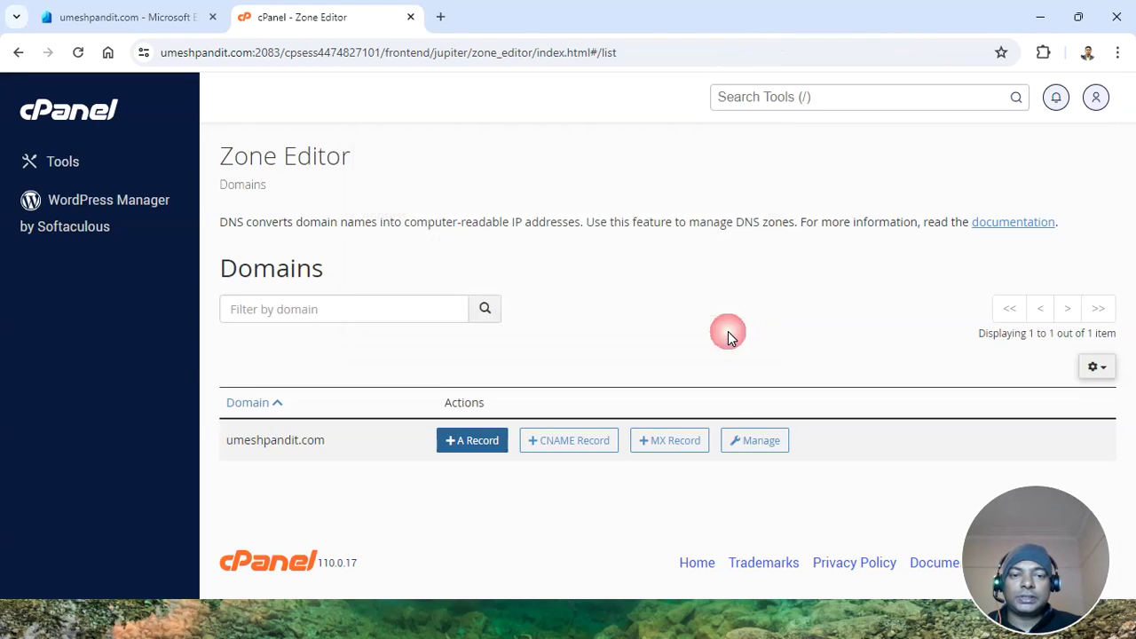
{"action": "left_click", "coordinate": [748, 440]}
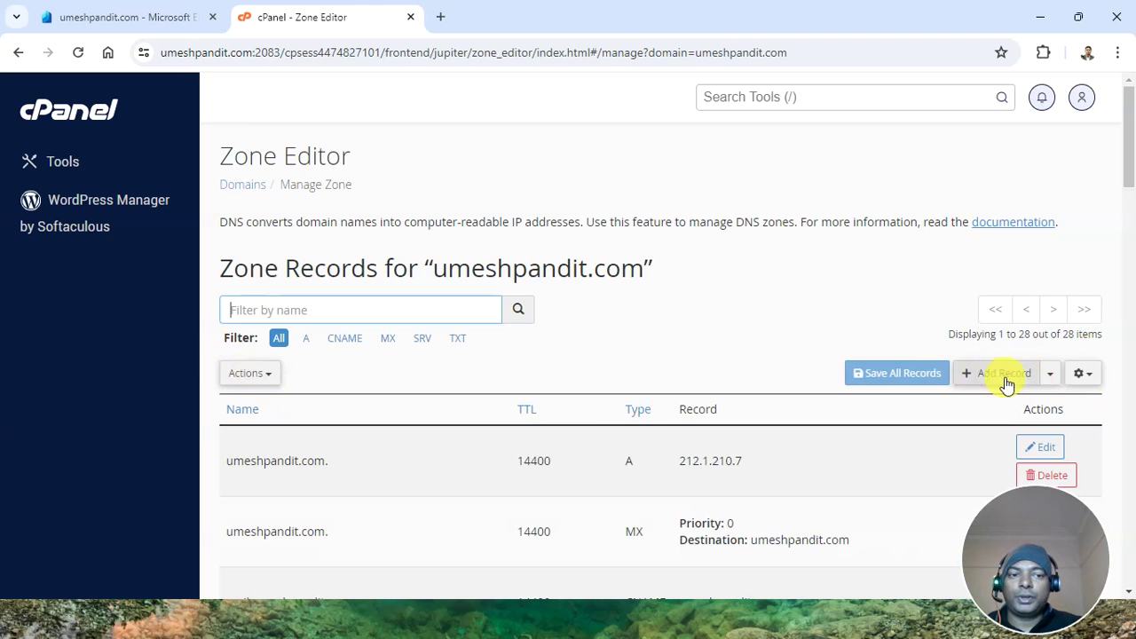
Add a blank TXT record row, discard the empty A row, and view Entra's TXT values
{"action": "left_click", "coordinate": [1003, 374]}
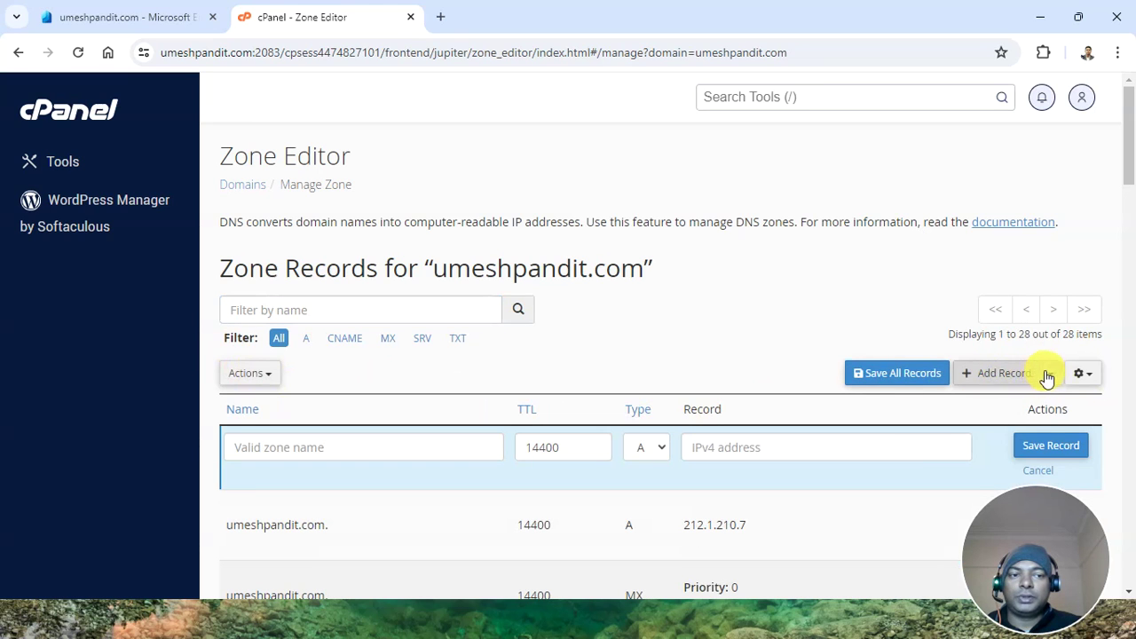
{"action": "left_click", "coordinate": [1044, 377]}
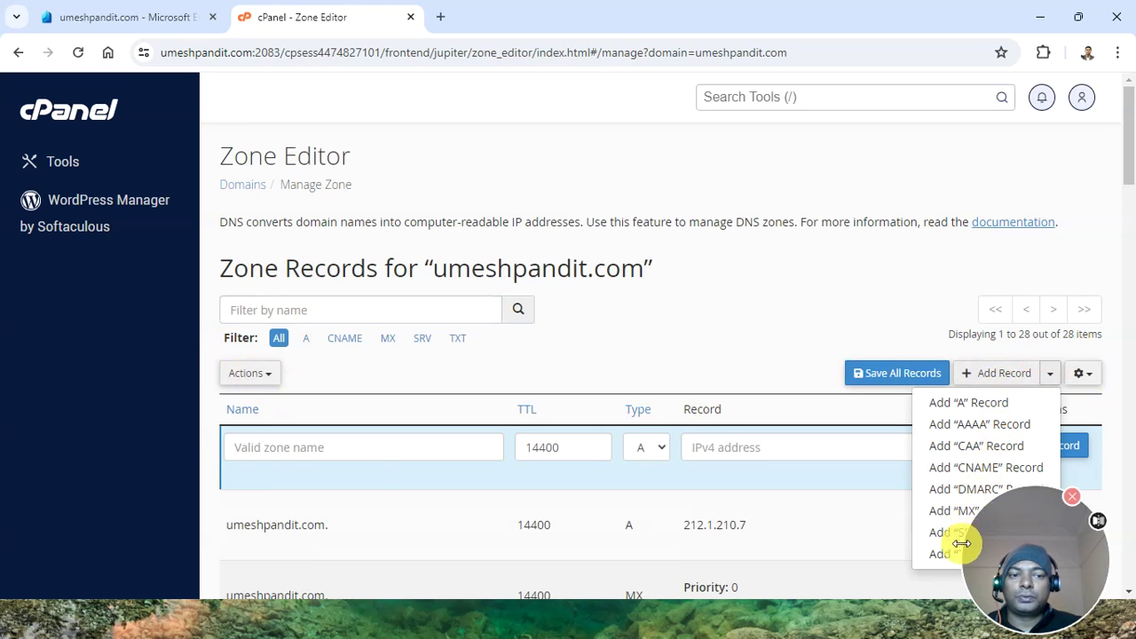
{"action": "scroll", "coordinate": [969, 471], "scroll_direction": "down", "scroll_amount": 1}
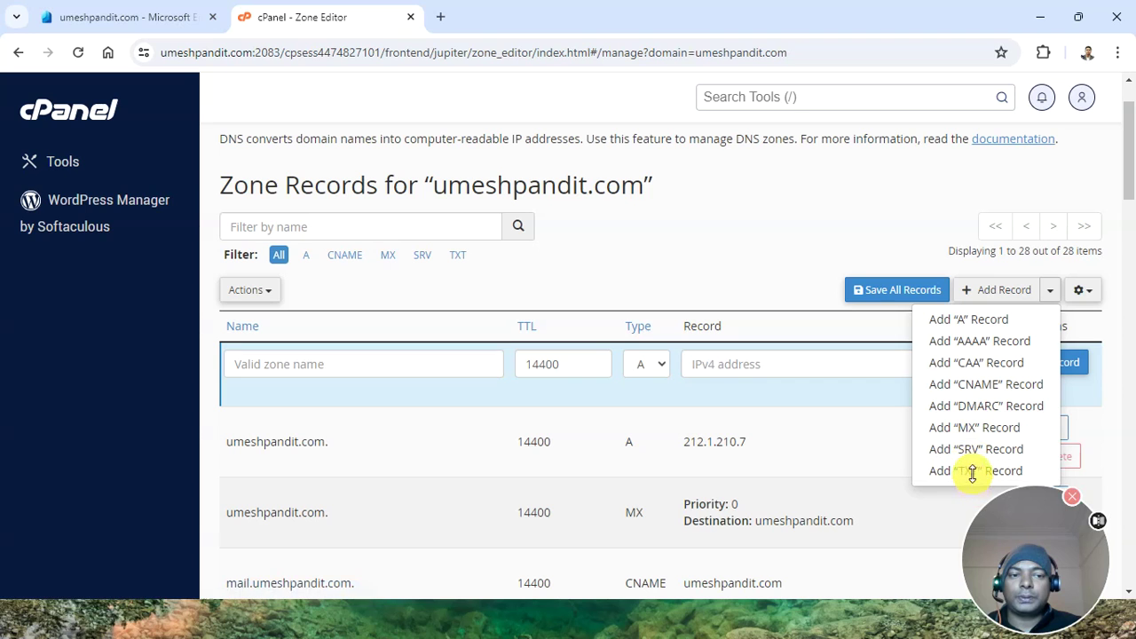
{"action": "left_click", "coordinate": [971, 471]}
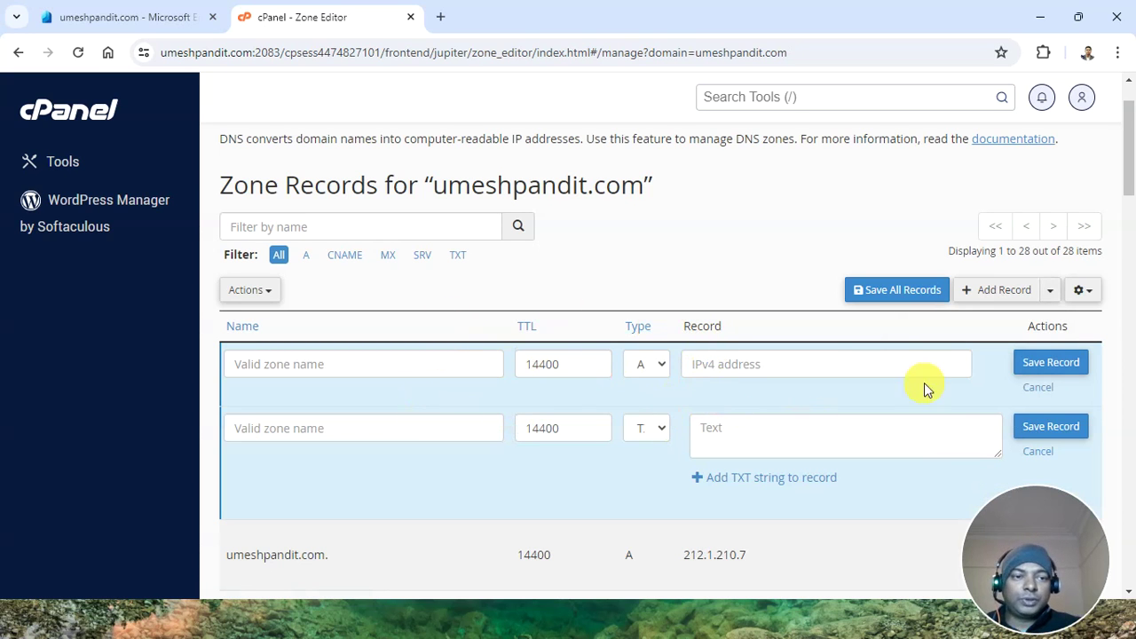
{"action": "left_click", "coordinate": [1035, 389]}
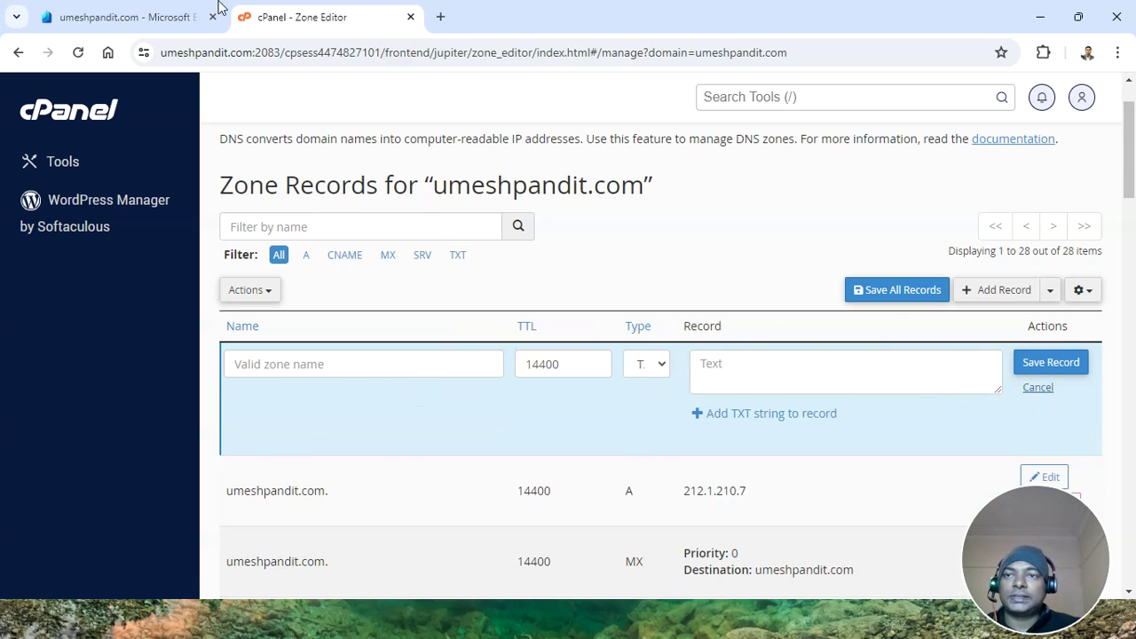
{"action": "left_click", "coordinate": [167, 11]}
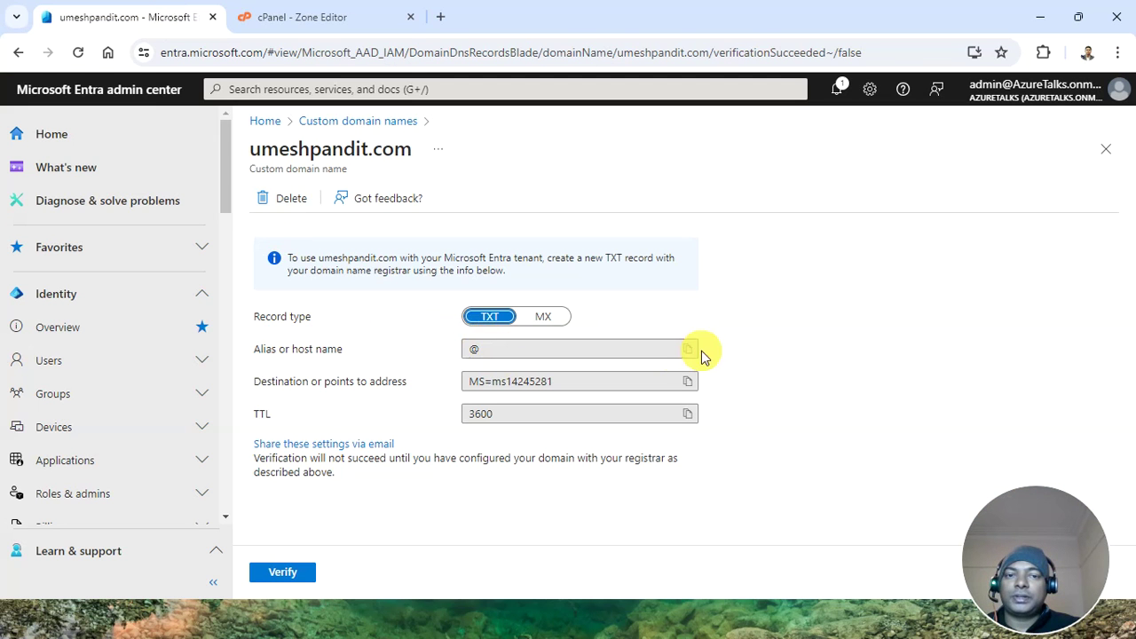
Enter @ as the TXT record name and TTL 3600 from Entra, keeping type TXT
{"action": "left_click", "coordinate": [330, 18]}
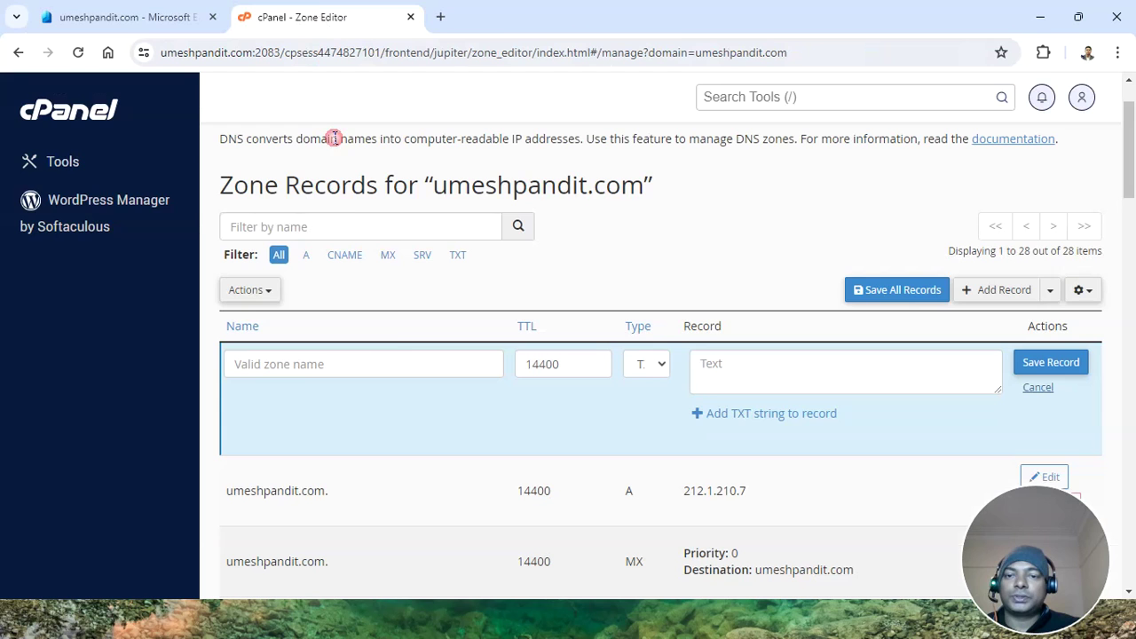
{"action": "left_click", "coordinate": [387, 360]}
{"action": "type", "text": "@.umeshpandit.com."}
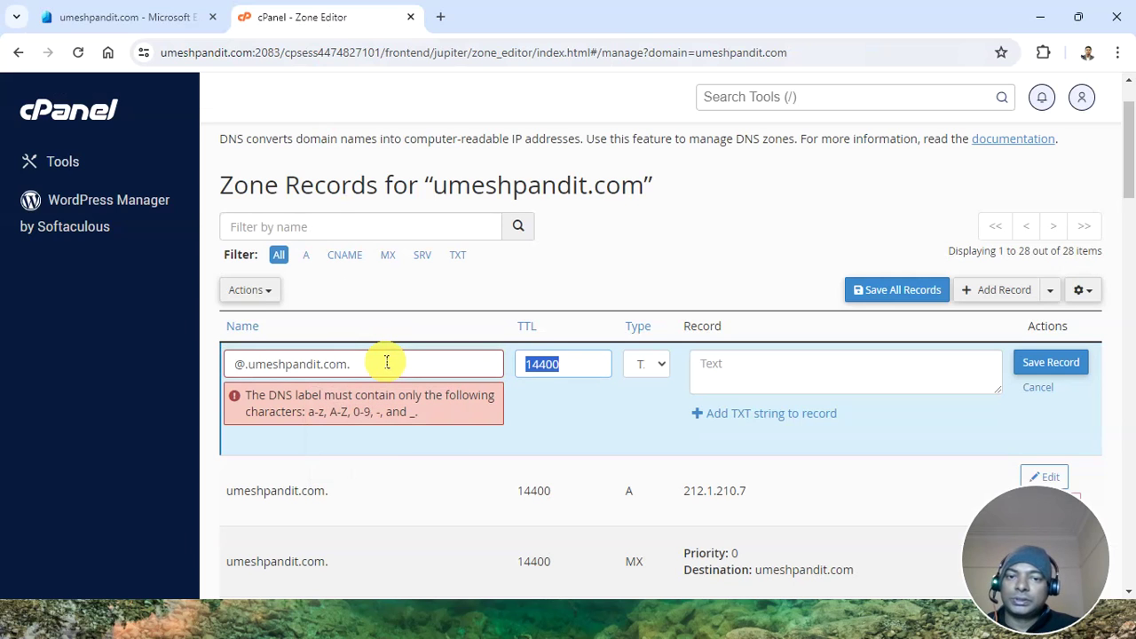
{"action": "left_click", "coordinate": [191, 16]}
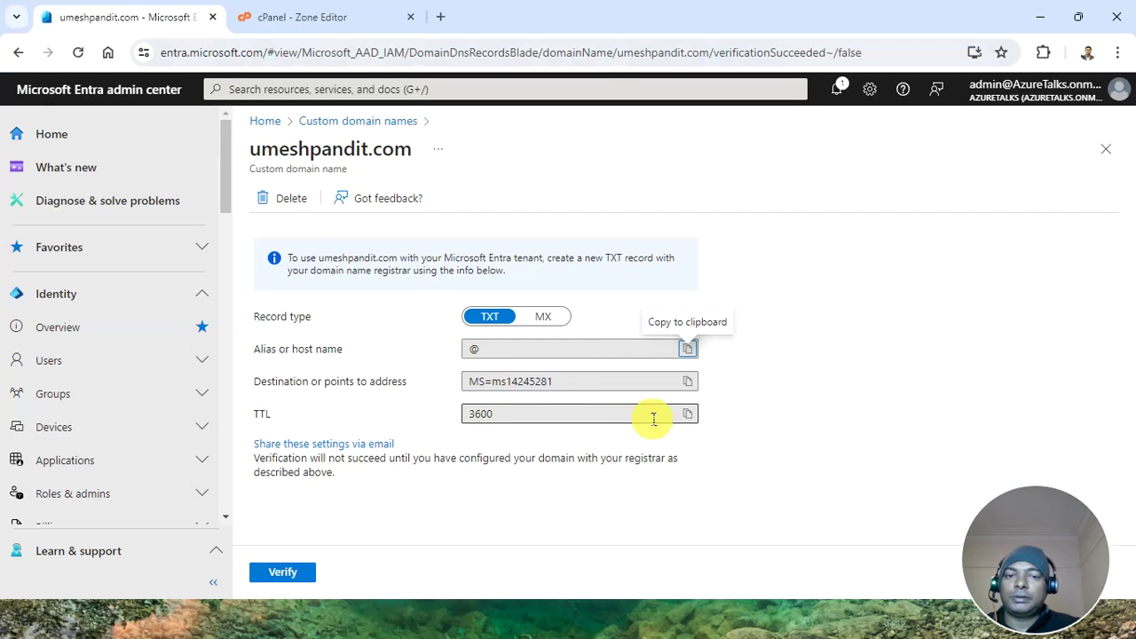
{"action": "left_click", "coordinate": [688, 415]}
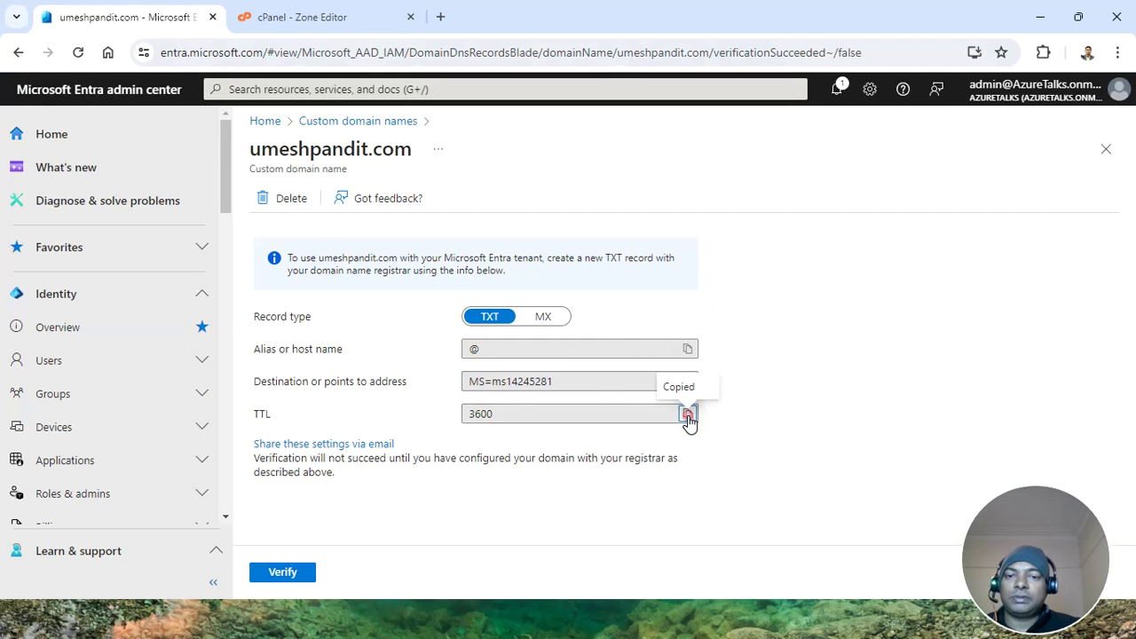
{"action": "left_click", "coordinate": [319, 16]}
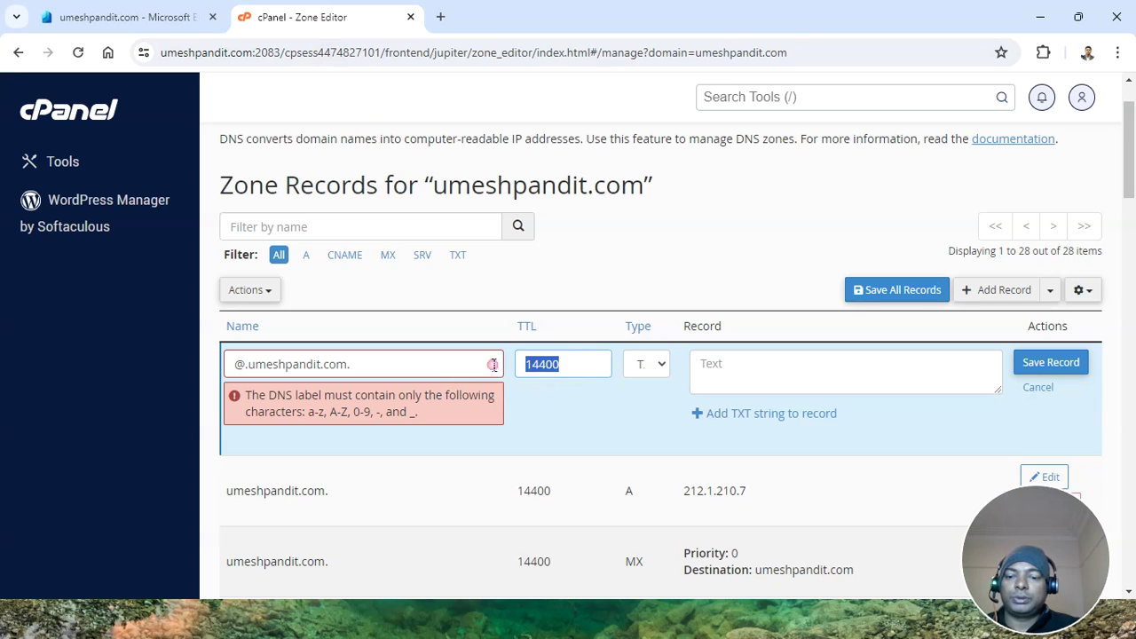
{"action": "key", "text": "BackSpace"}
{"action": "type", "text": "3"}
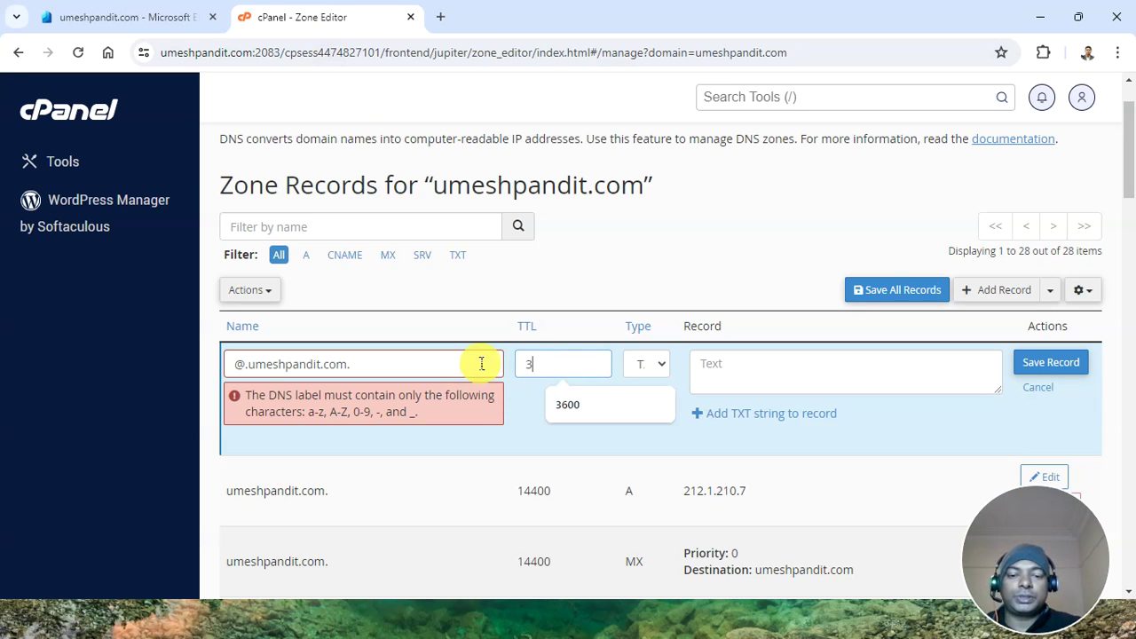
{"action": "type", "text": "600"}
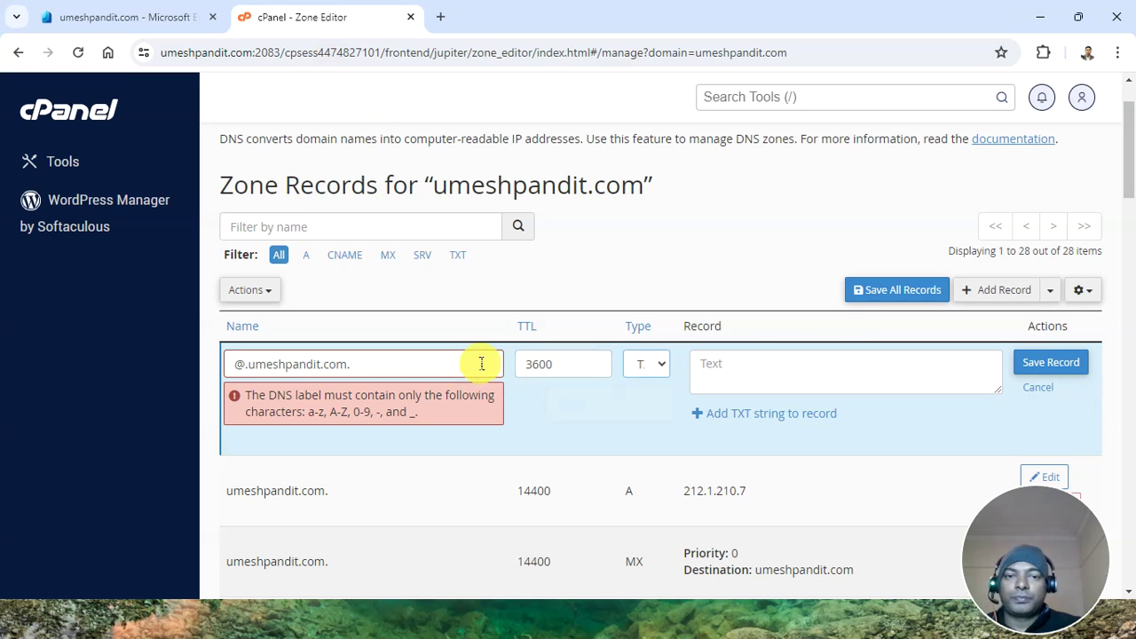
{"action": "left_click", "coordinate": [639, 375]}
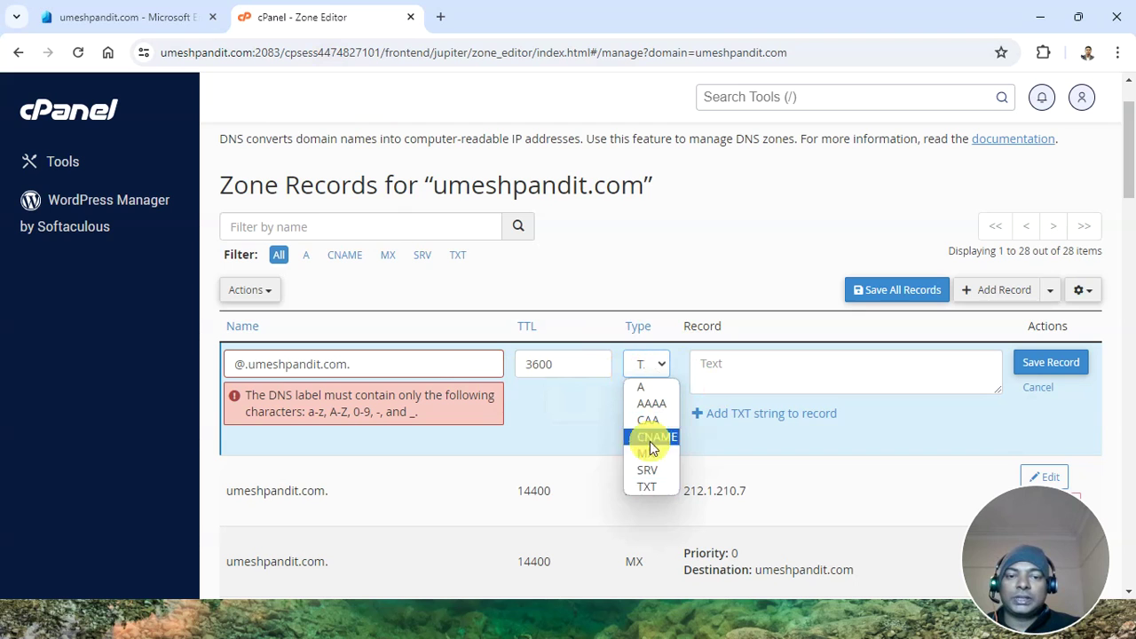
{"action": "left_click", "coordinate": [644, 486]}
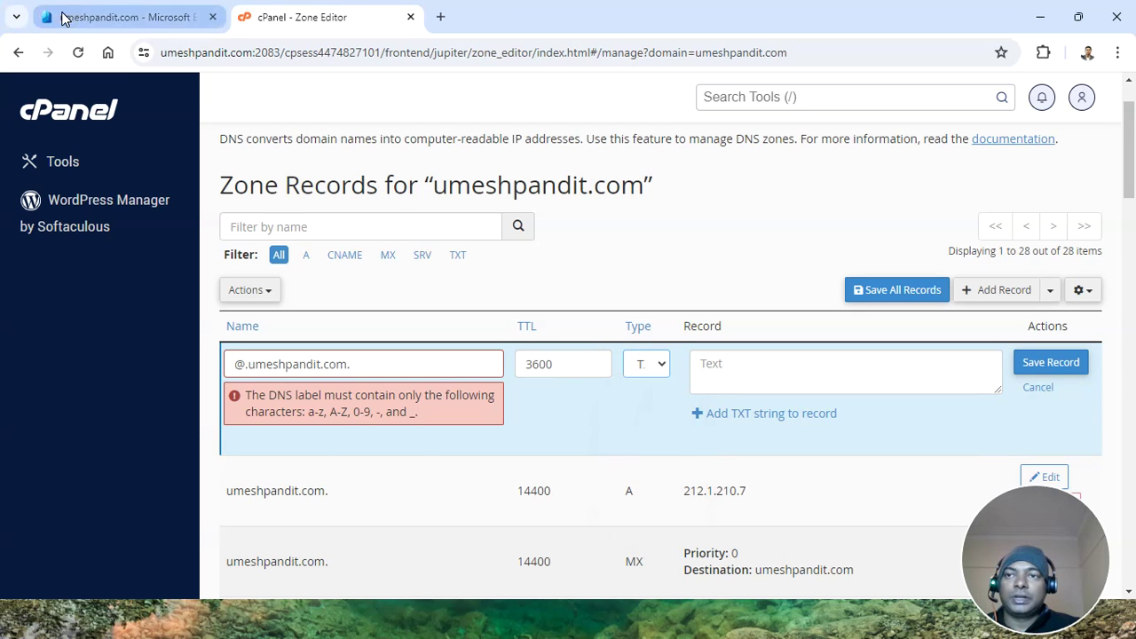
Paste the MS=ms14245281 verification value from Entra and try saving the record
{"action": "left_click", "coordinate": [125, 17]}
{"action": "left_click", "coordinate": [469, 381]}
{"action": "left_click_drag", "start_coordinate": [553, 382], "coordinate": [527, 381]}
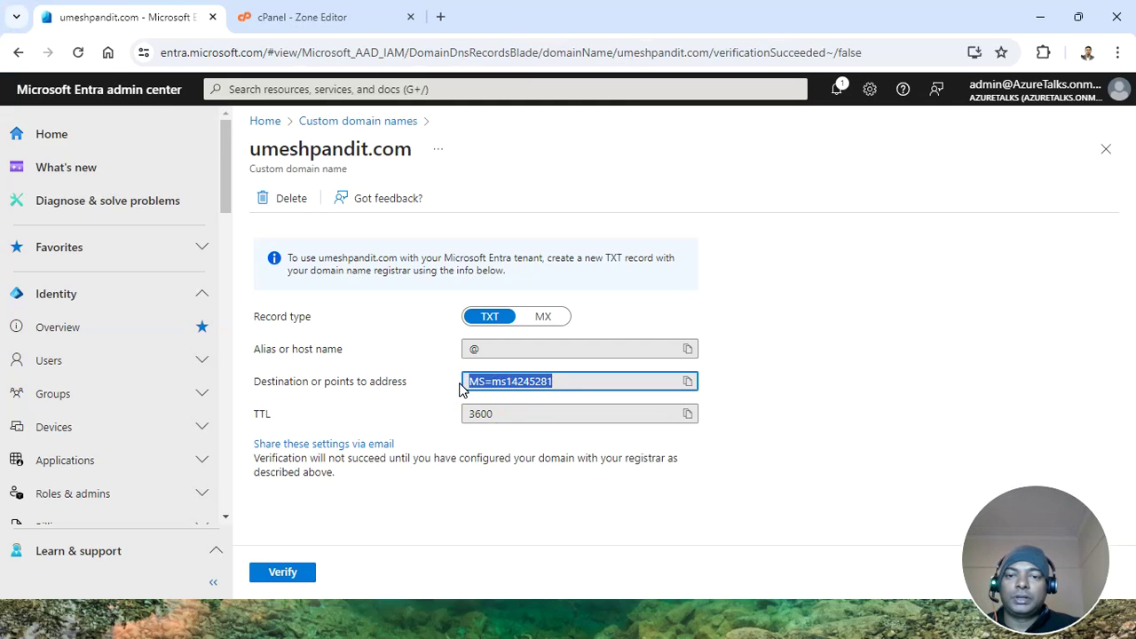
{"action": "left_click", "coordinate": [352, 15]}
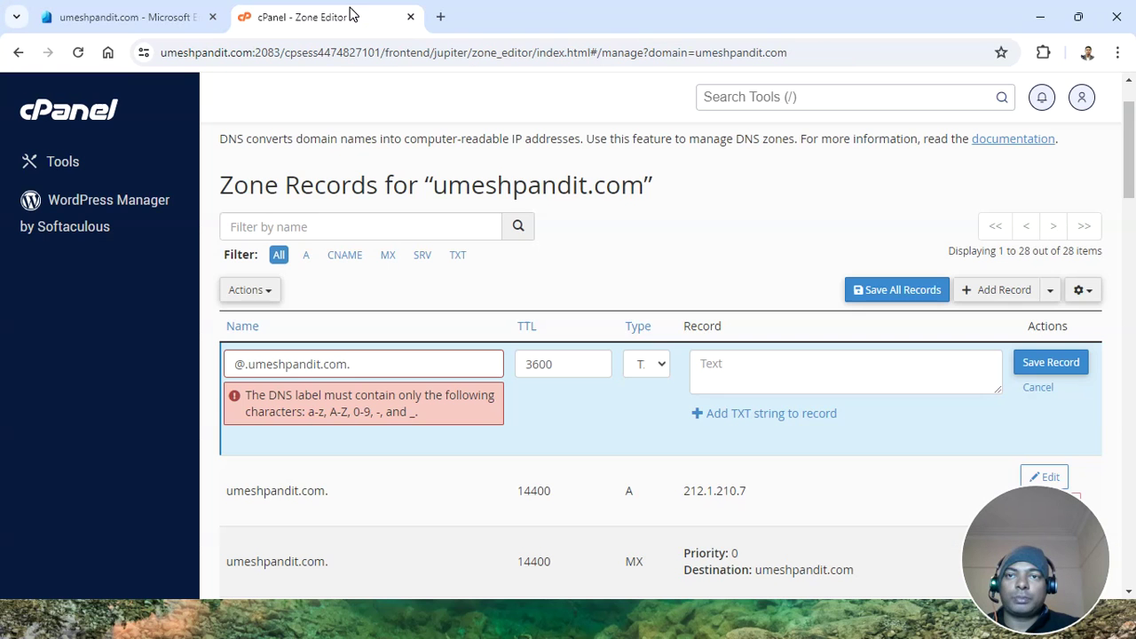
{"action": "key", "text": "ctrl+v"}
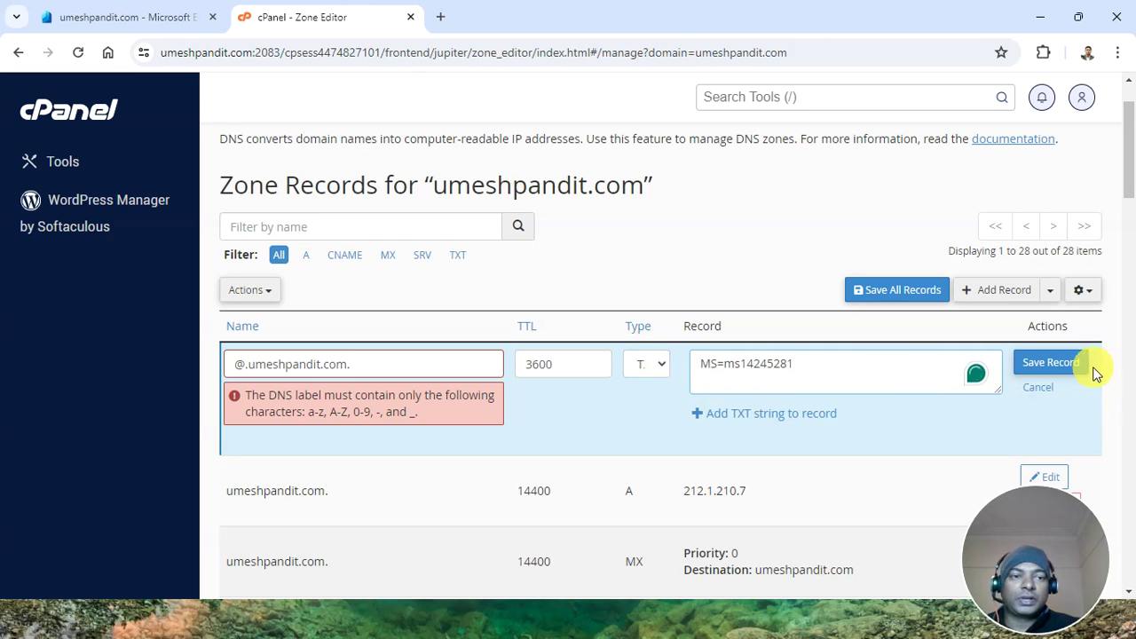
{"action": "left_click", "coordinate": [1063, 355]}
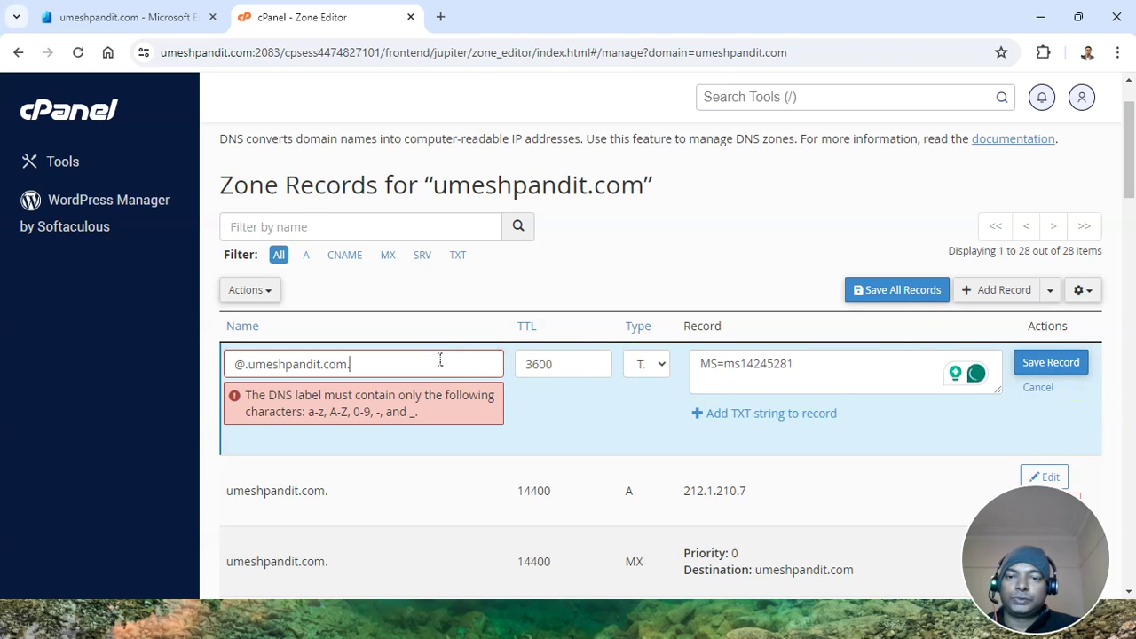
Remove @ from the name and resave, which fails on TTL mismatch; filter to TXT records
{"action": "left_click", "coordinate": [227, 364]}
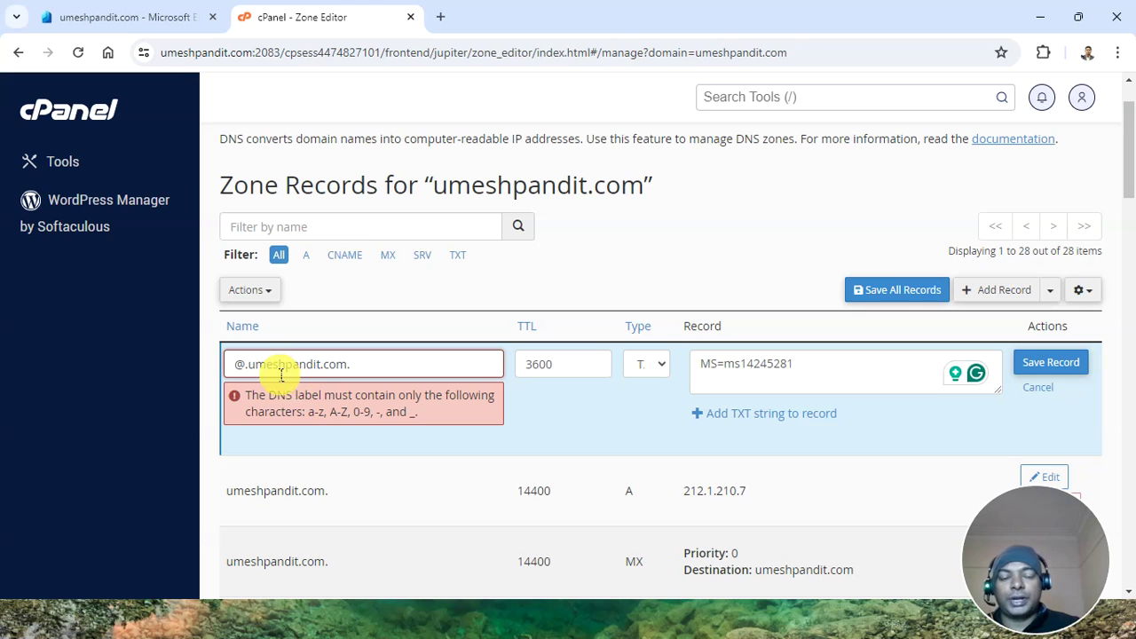
{"action": "key", "text": "BackSpace"}
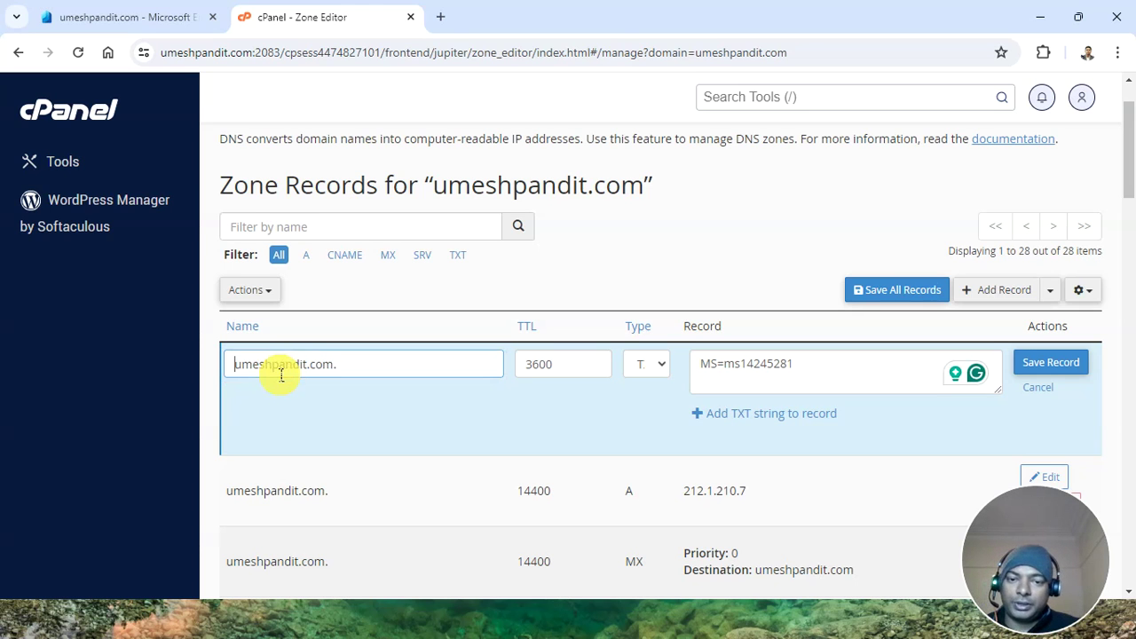
{"action": "left_click", "coordinate": [1044, 363]}
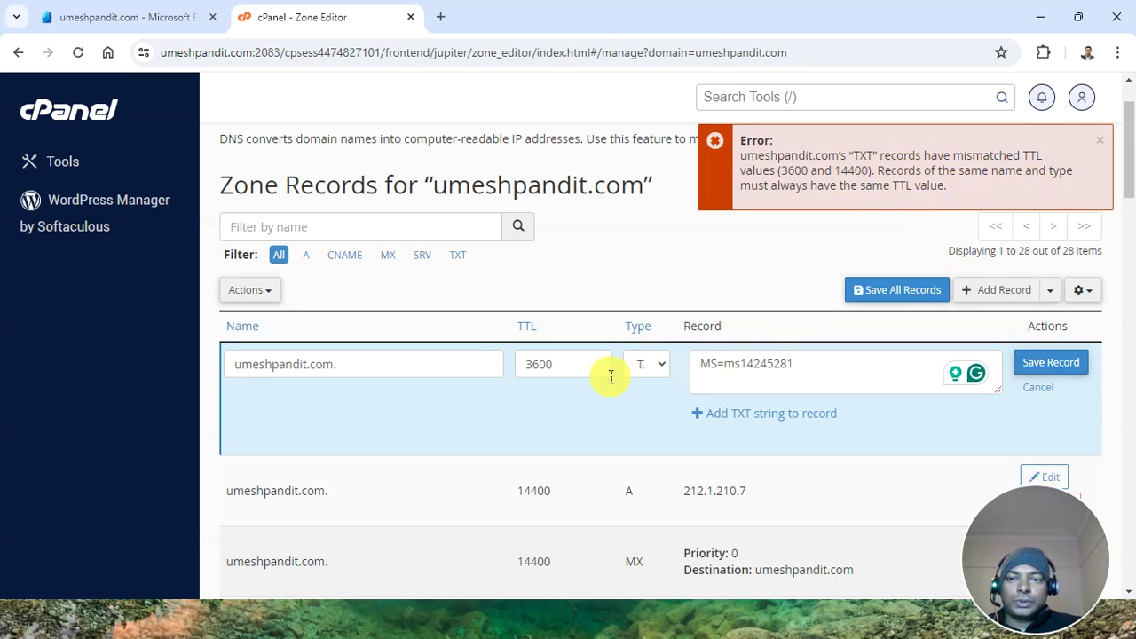
{"action": "scroll", "coordinate": [611, 378], "scroll_direction": "down", "scroll_amount": 1}
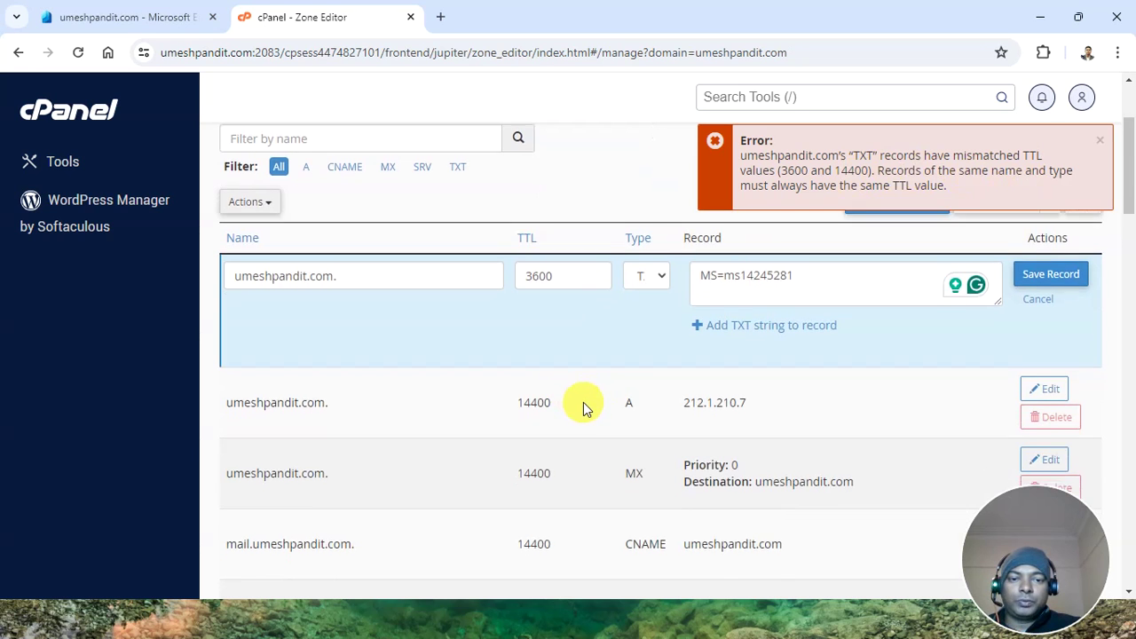
{"action": "scroll", "coordinate": [583, 407], "scroll_direction": "down", "scroll_amount": 2}
{"action": "scroll", "coordinate": [586, 407], "scroll_direction": "up", "scroll_amount": 4}
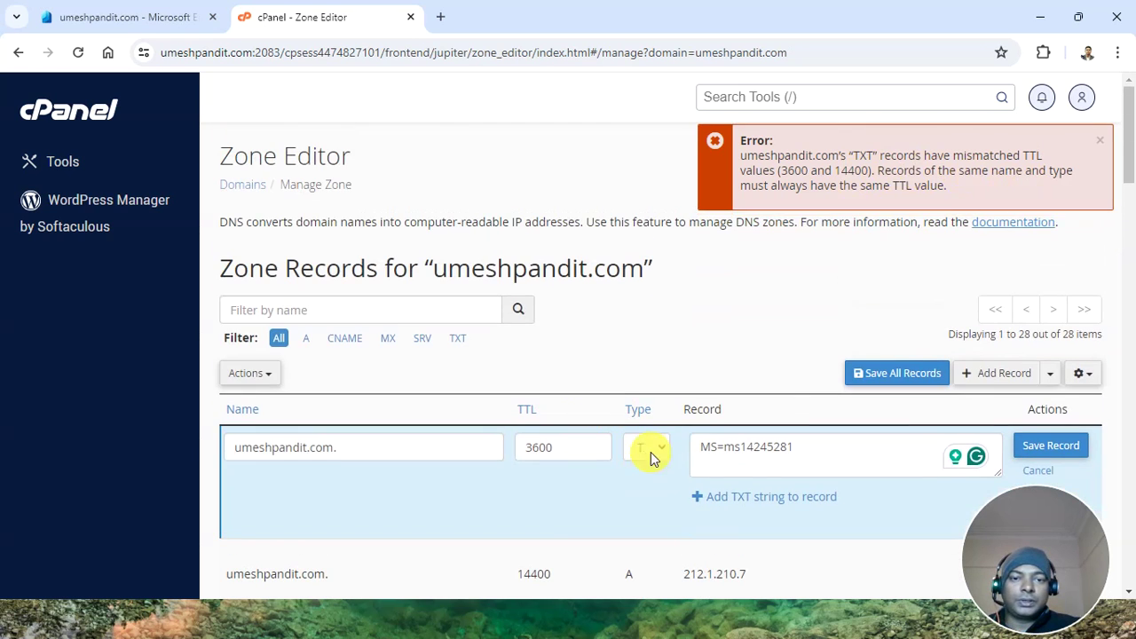
{"action": "left_click", "coordinate": [455, 346]}
Scroll the TXT records and discard the unsaved new TXT row
{"action": "scroll", "coordinate": [462, 349], "scroll_direction": "down", "scroll_amount": 2}
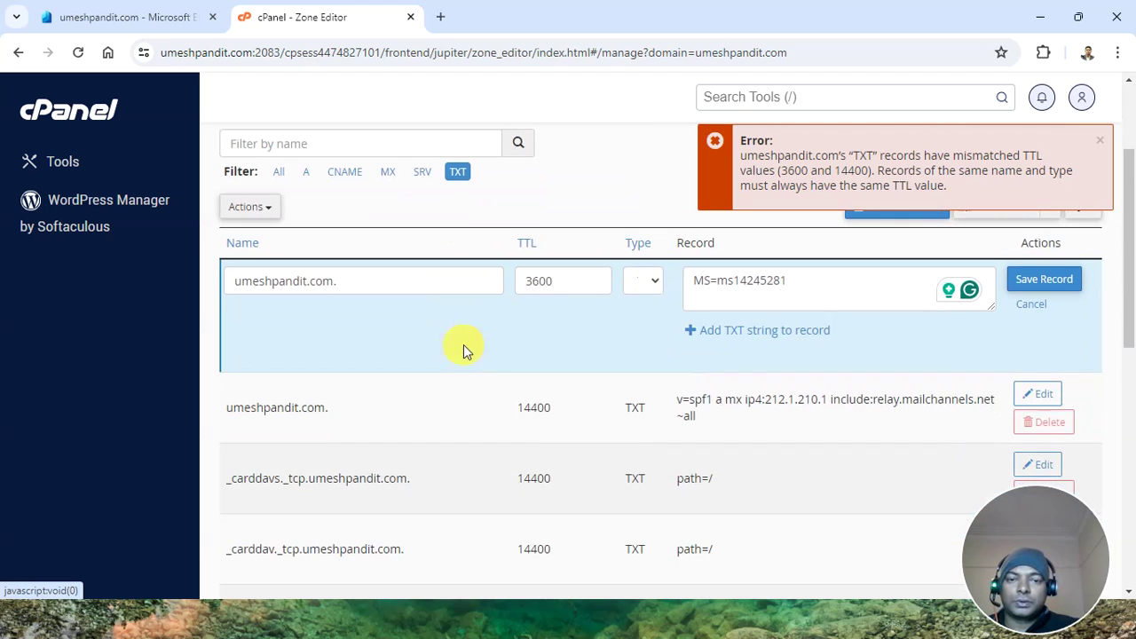
{"action": "scroll", "coordinate": [483, 426], "scroll_direction": "down", "scroll_amount": 1}
{"action": "scroll", "coordinate": [490, 427], "scroll_direction": "down", "scroll_amount": 6}
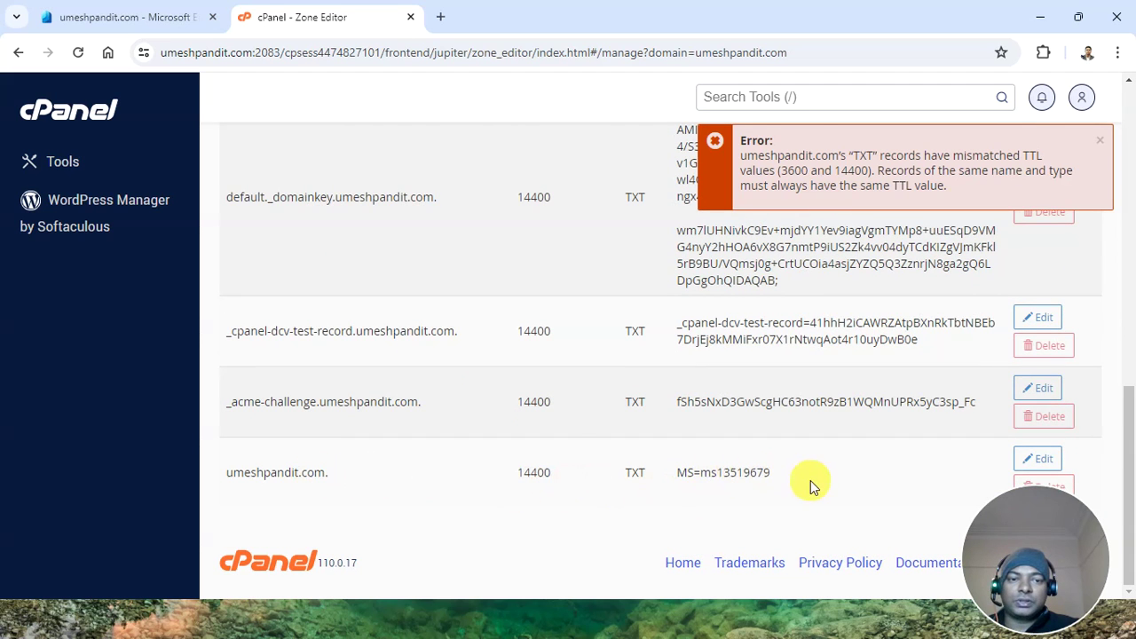
{"action": "scroll", "coordinate": [780, 476], "scroll_direction": "up", "scroll_amount": 8}
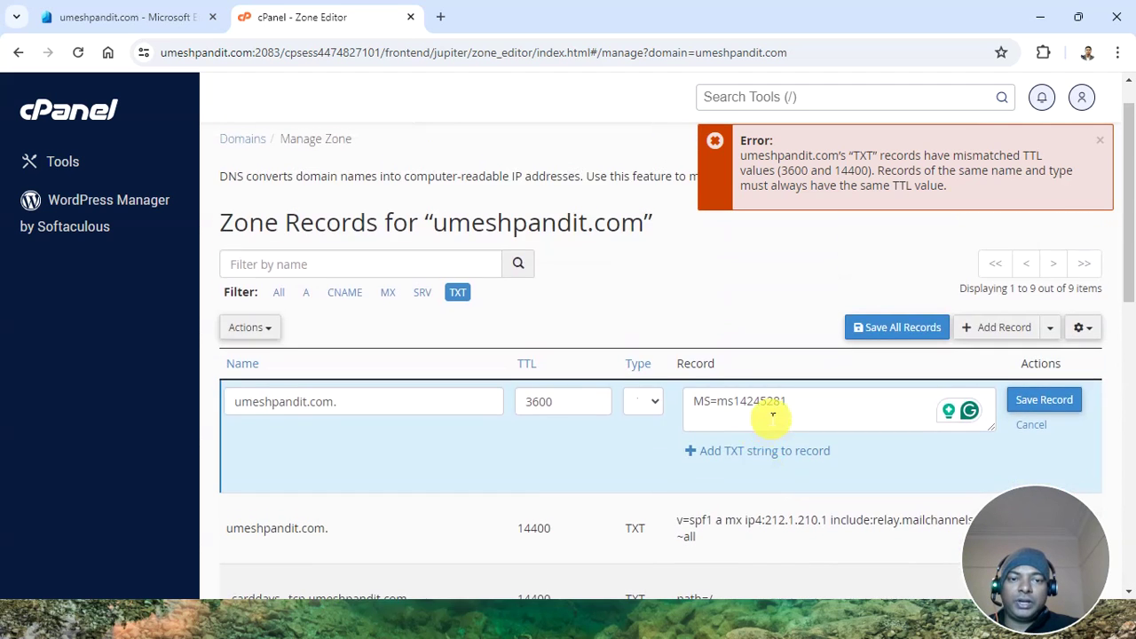
{"action": "scroll", "coordinate": [773, 414], "scroll_direction": "down", "scroll_amount": 8}
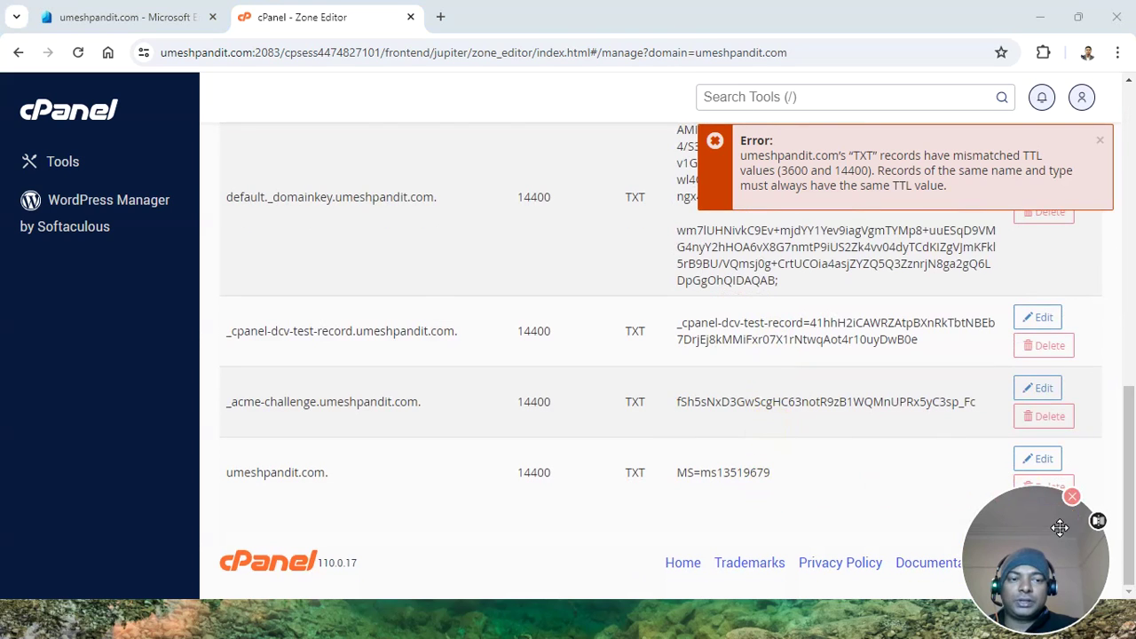
{"action": "left_click_drag", "start_coordinate": [998, 484], "coordinate": [1008, 570]}
{"action": "left_click", "coordinate": [1020, 481]}
{"action": "scroll", "coordinate": [753, 386], "scroll_direction": "up", "scroll_amount": 10}
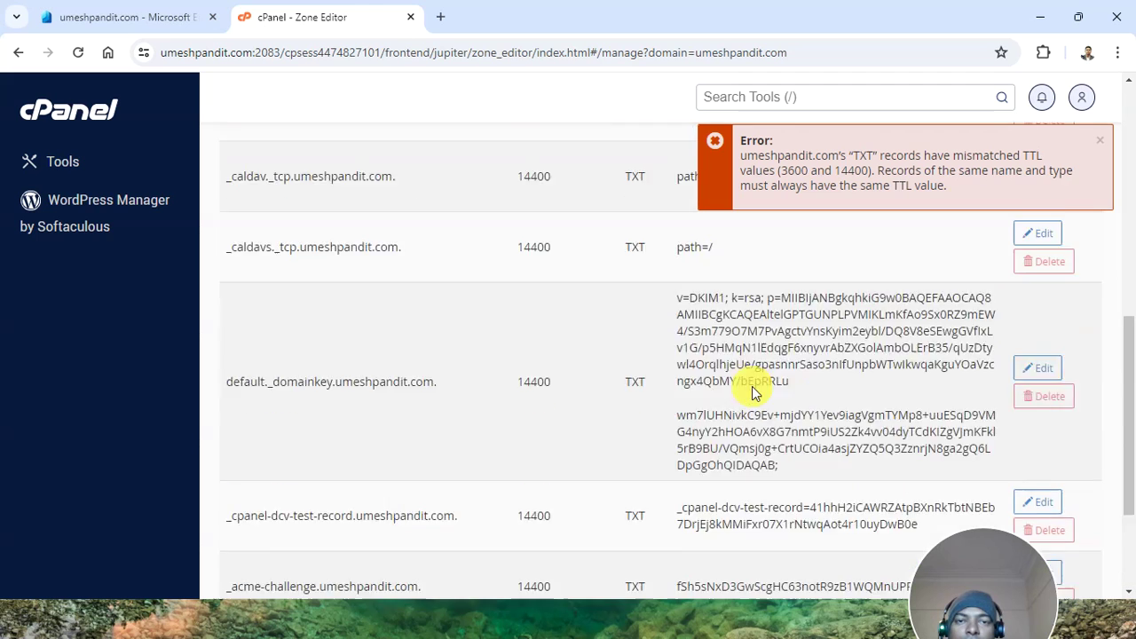
{"action": "left_click", "coordinate": [845, 463]}
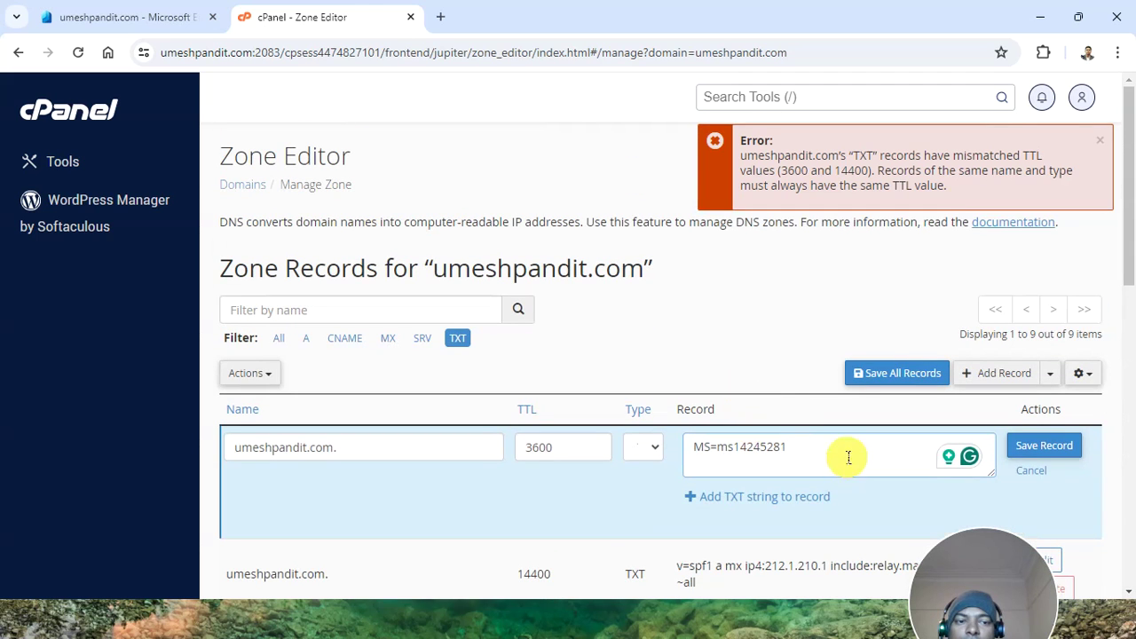
{"action": "left_click", "coordinate": [1029, 471]}
Edit the existing MS TXT record, paste MS=ms14245281 as its value, and save
{"action": "scroll", "coordinate": [963, 477], "scroll_direction": "down", "scroll_amount": 1}
{"action": "scroll", "coordinate": [963, 477], "scroll_direction": "down", "scroll_amount": 10}
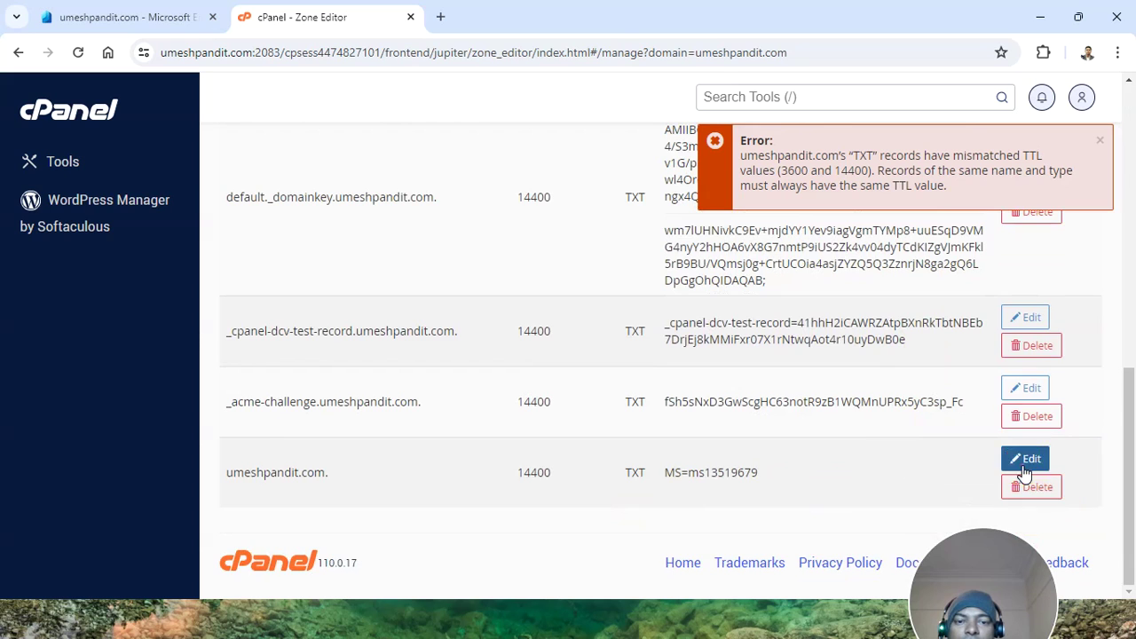
{"action": "left_click", "coordinate": [1026, 459]}
{"action": "left_click_drag", "start_coordinate": [579, 451], "coordinate": [426, 455]}
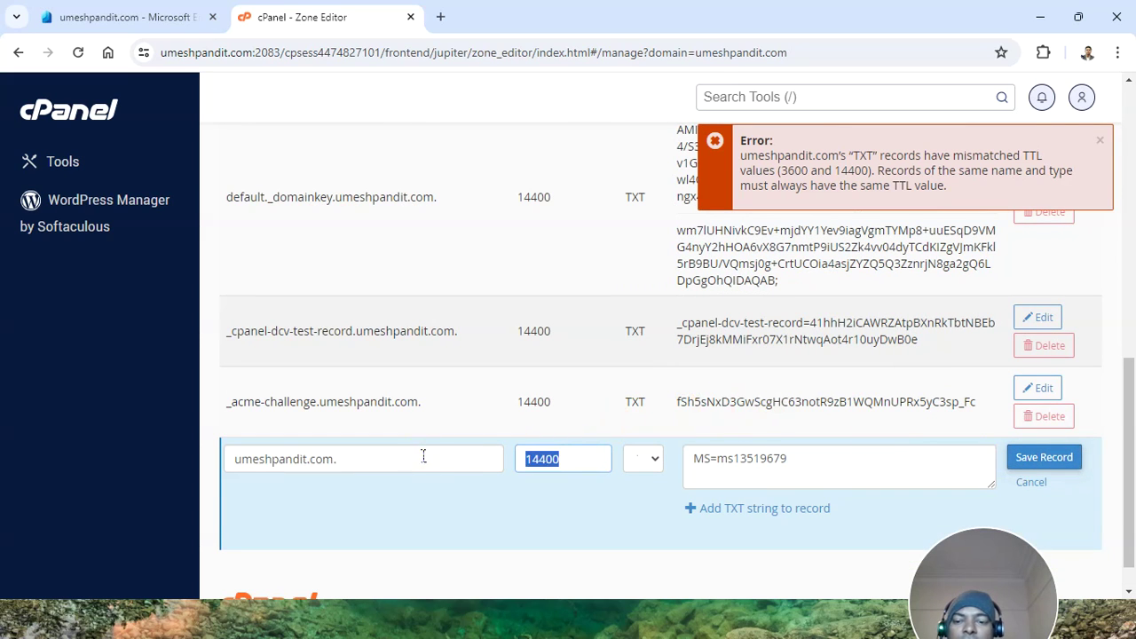
{"action": "type", "text": "3600"}
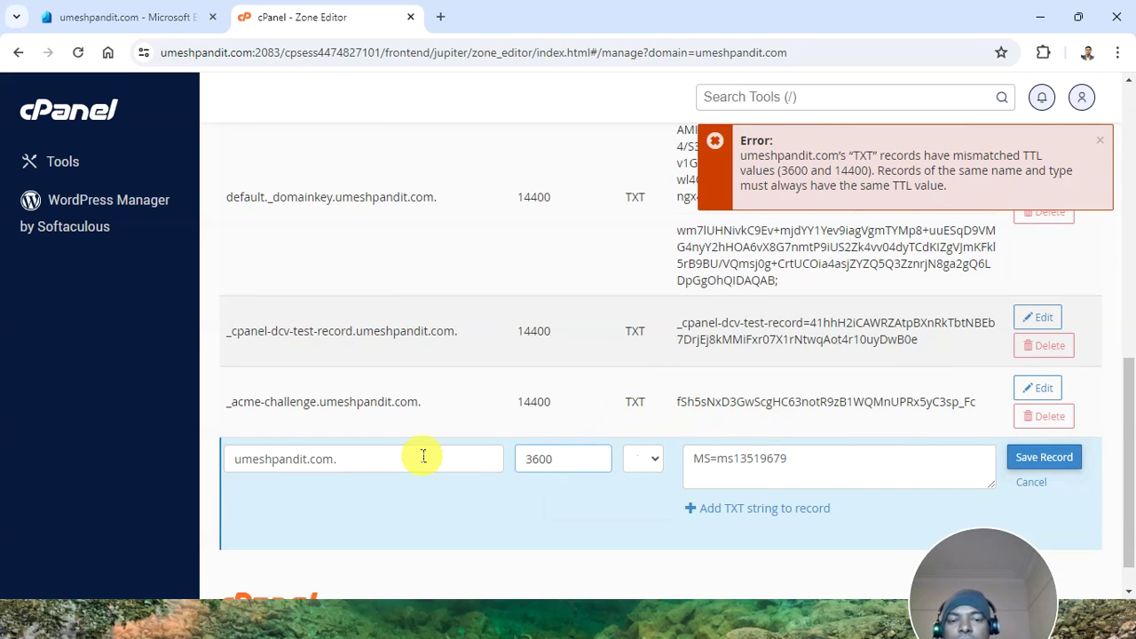
{"action": "left_click_drag", "start_coordinate": [956, 458], "coordinate": [690, 450]}
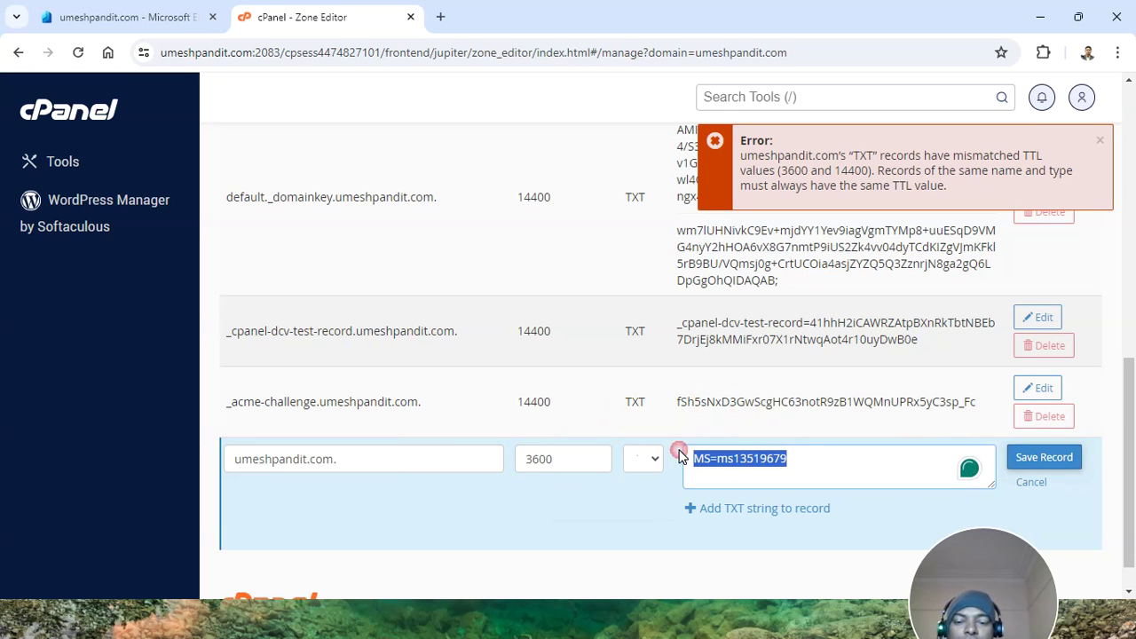
{"action": "type", "text": "MS=ms14245281"}
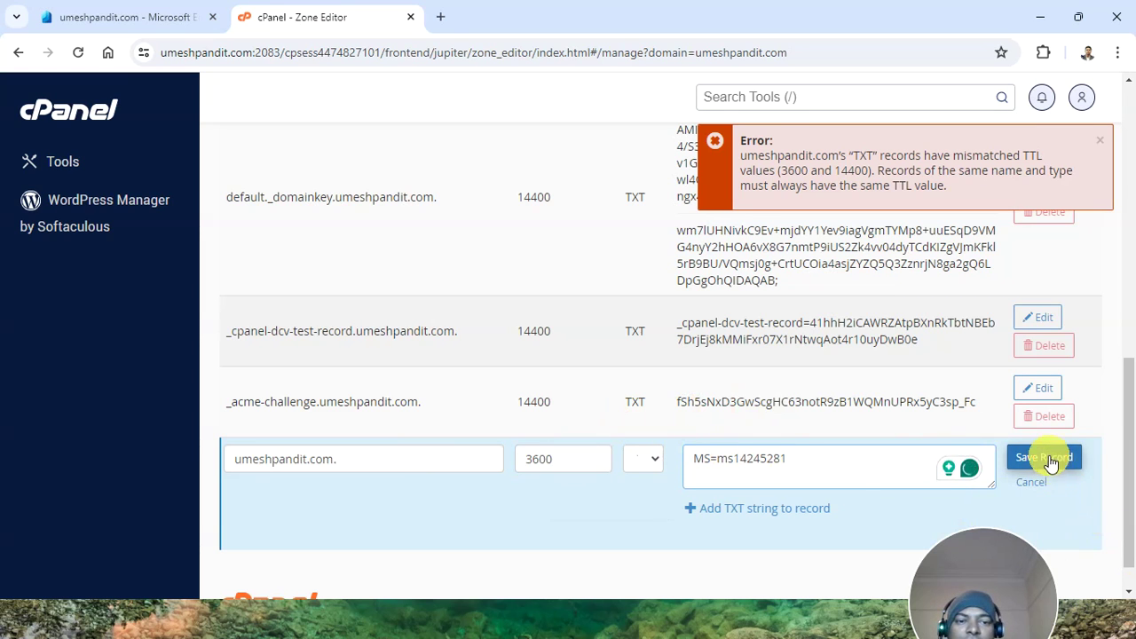
{"action": "left_click", "coordinate": [1047, 458]}
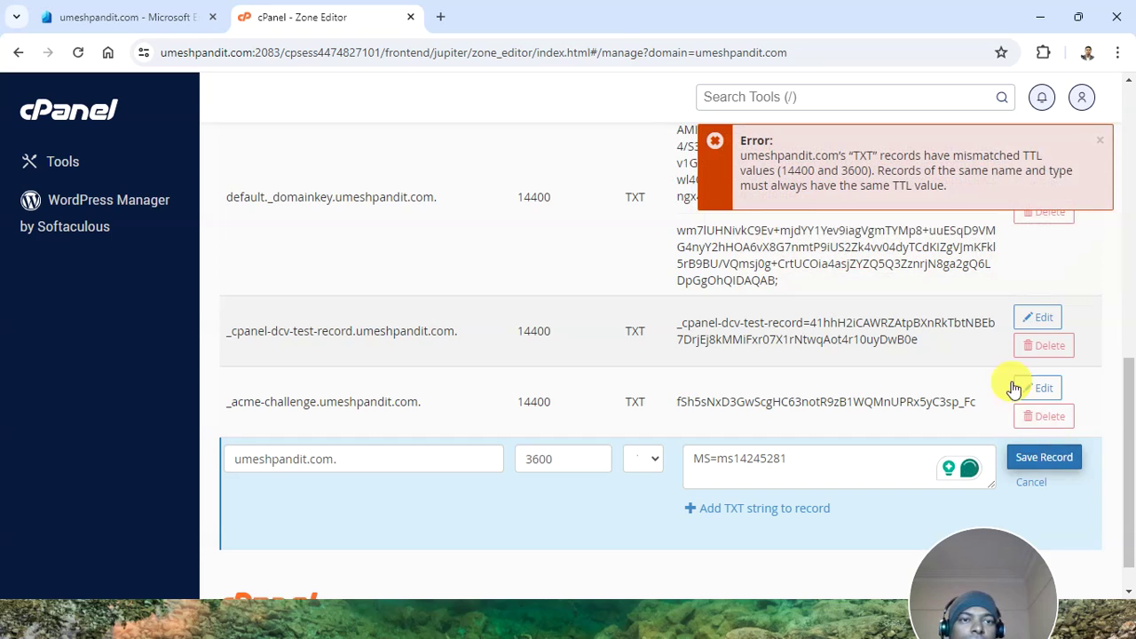
Restore the record's TTL to 14400, keep type TXT, and save again
{"action": "left_click", "coordinate": [547, 460]}
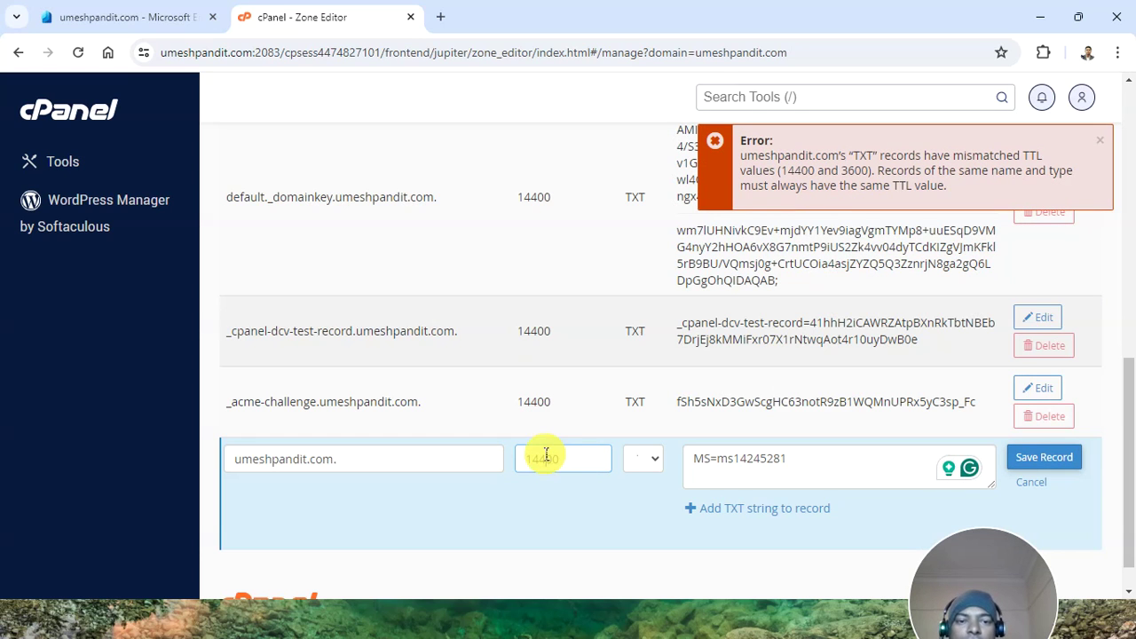
{"action": "left_click", "coordinate": [645, 459]}
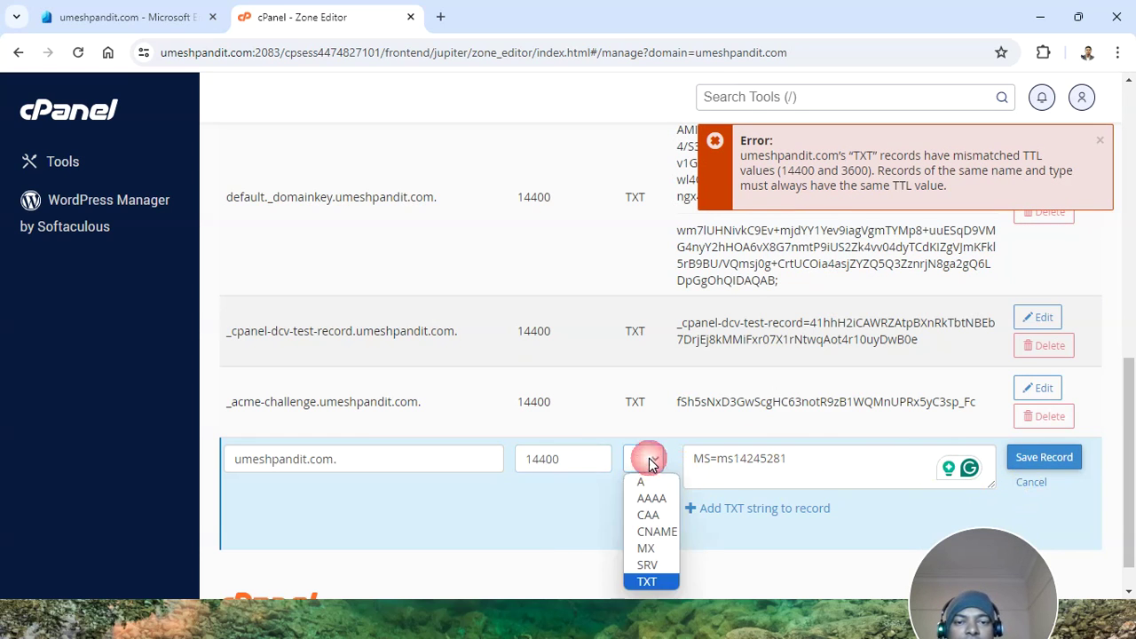
{"action": "left_click", "coordinate": [640, 580]}
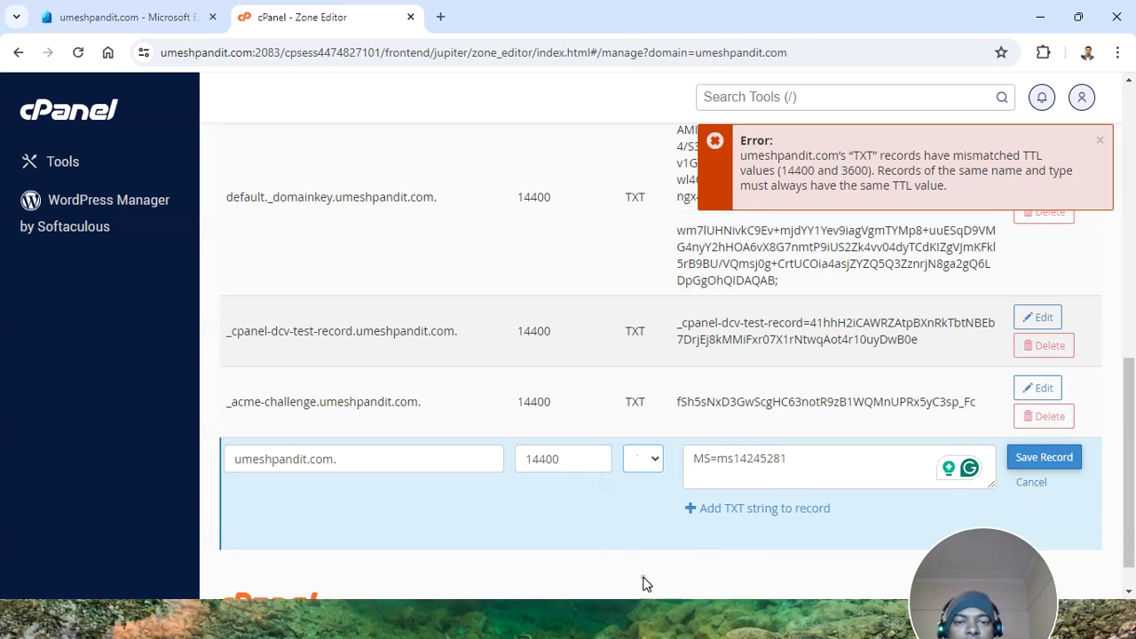
{"action": "left_click", "coordinate": [1030, 457]}
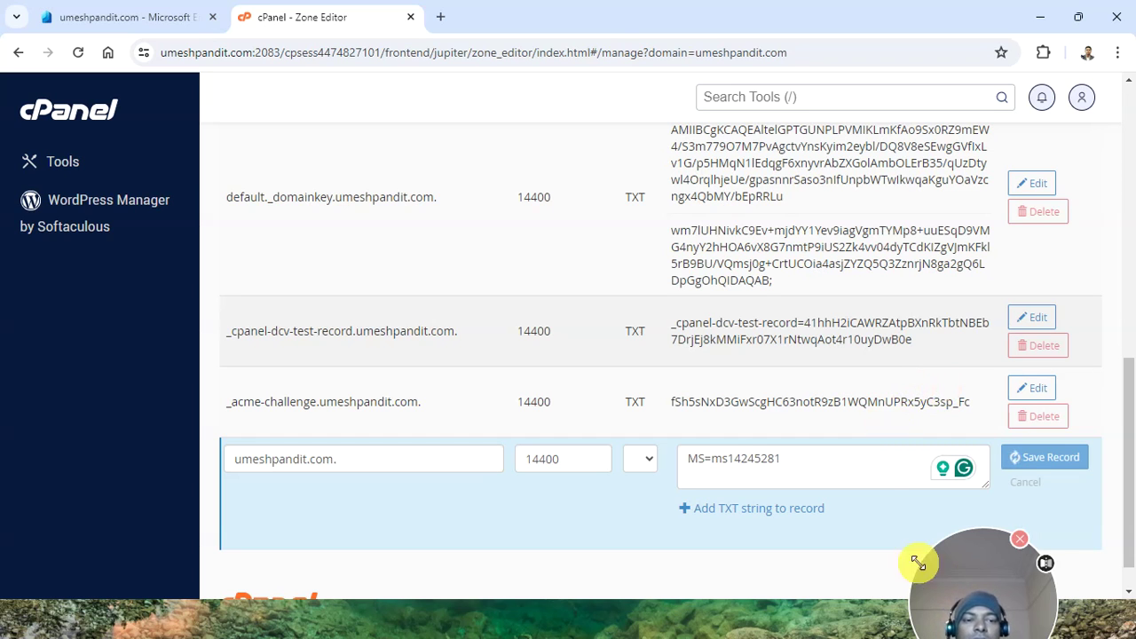
{"action": "left_click_drag", "start_coordinate": [971, 595], "coordinate": [941, 556]}
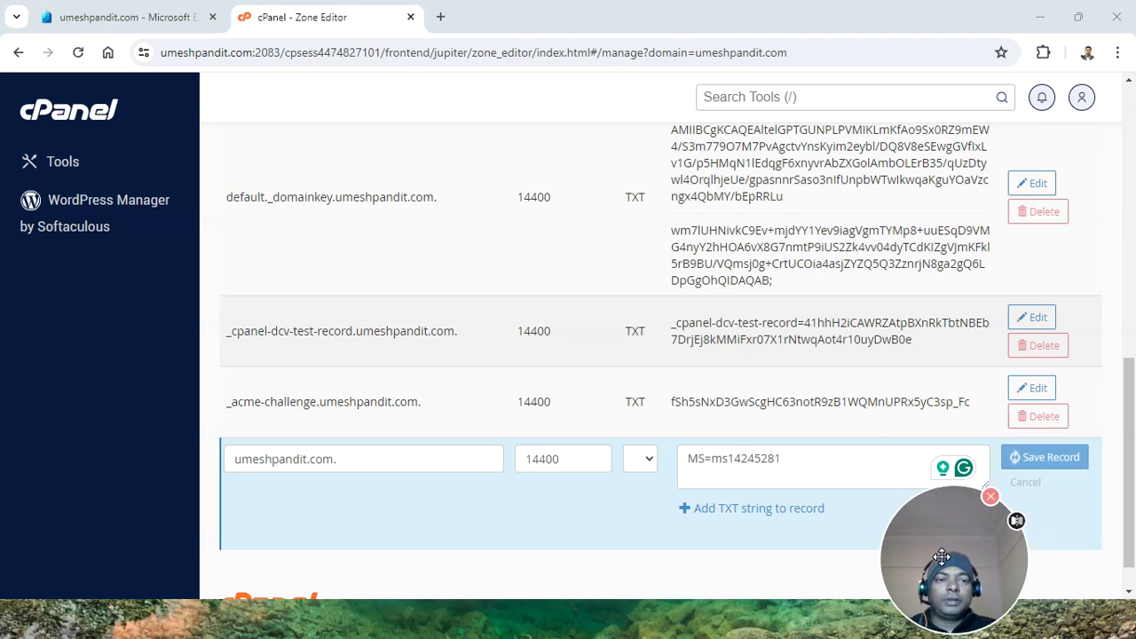
{"action": "left_click", "coordinate": [153, 16]}
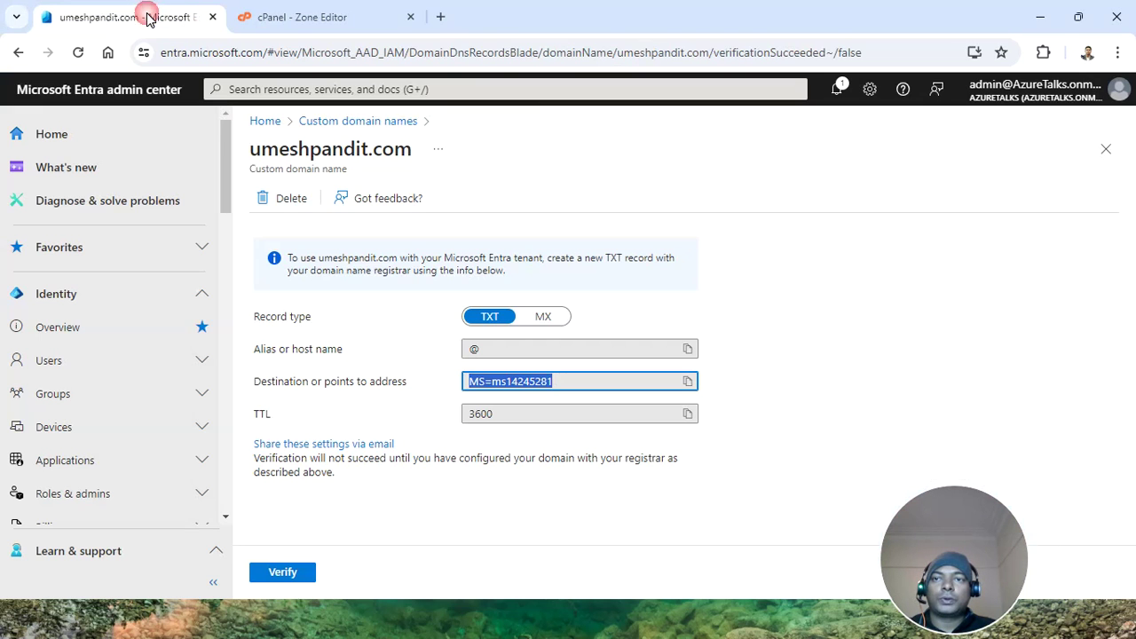
Compare Entra's MX verification details with cPanel's MX records and edit the second MX record
{"action": "left_click", "coordinate": [543, 317]}
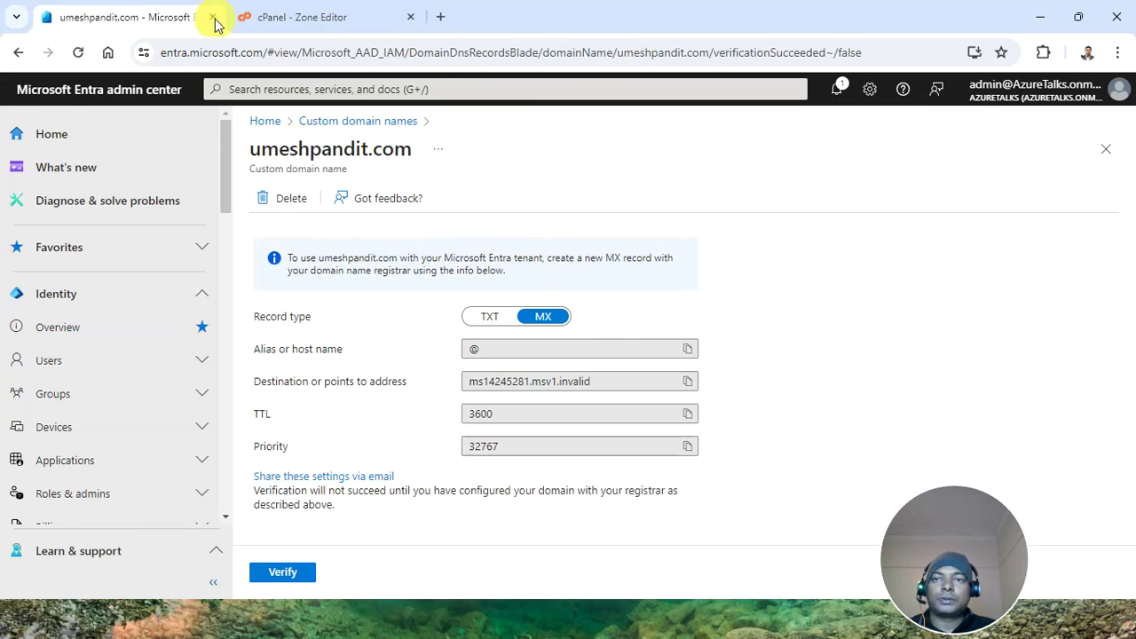
{"action": "left_click", "coordinate": [273, 19]}
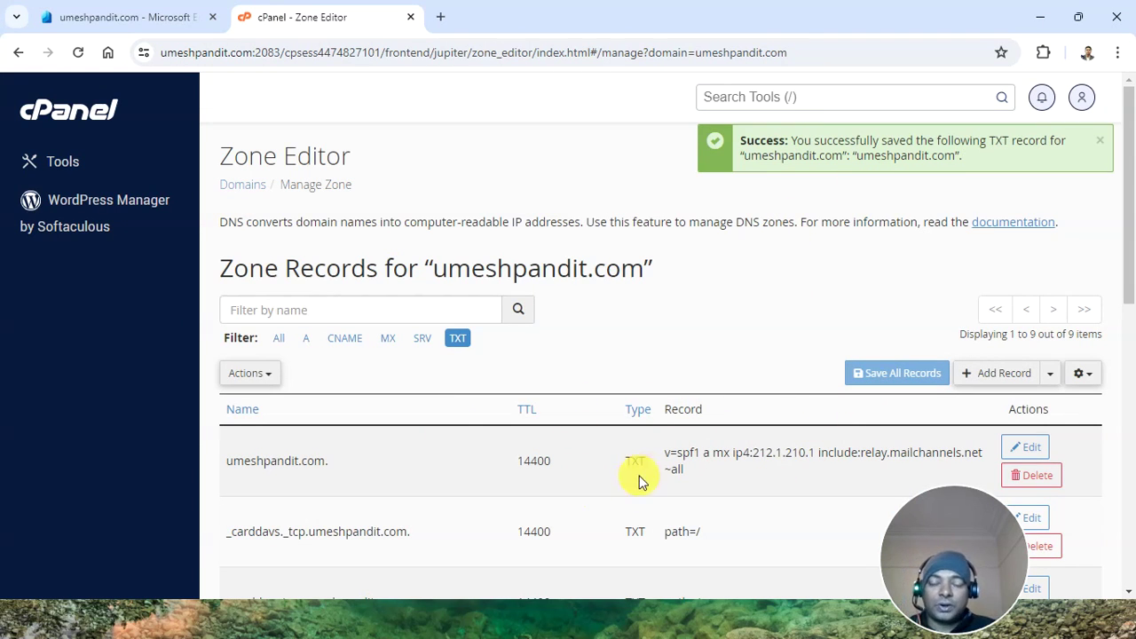
{"action": "left_click", "coordinate": [388, 338]}
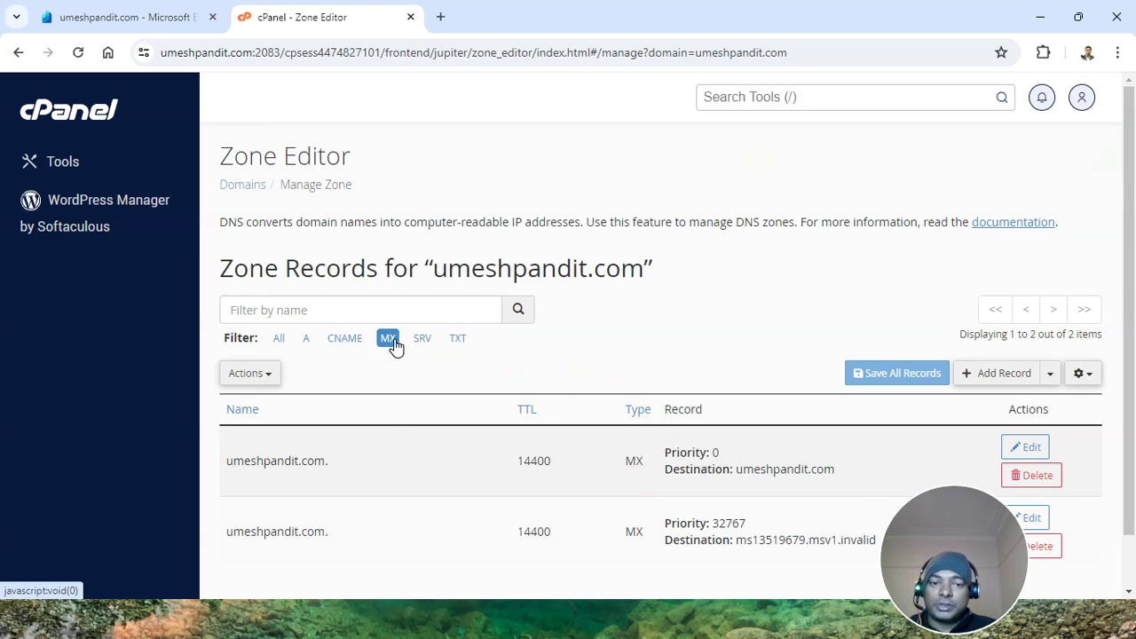
{"action": "scroll", "coordinate": [667, 406], "scroll_direction": "down", "scroll_amount": 2}
{"action": "left_click", "coordinate": [125, 19]}
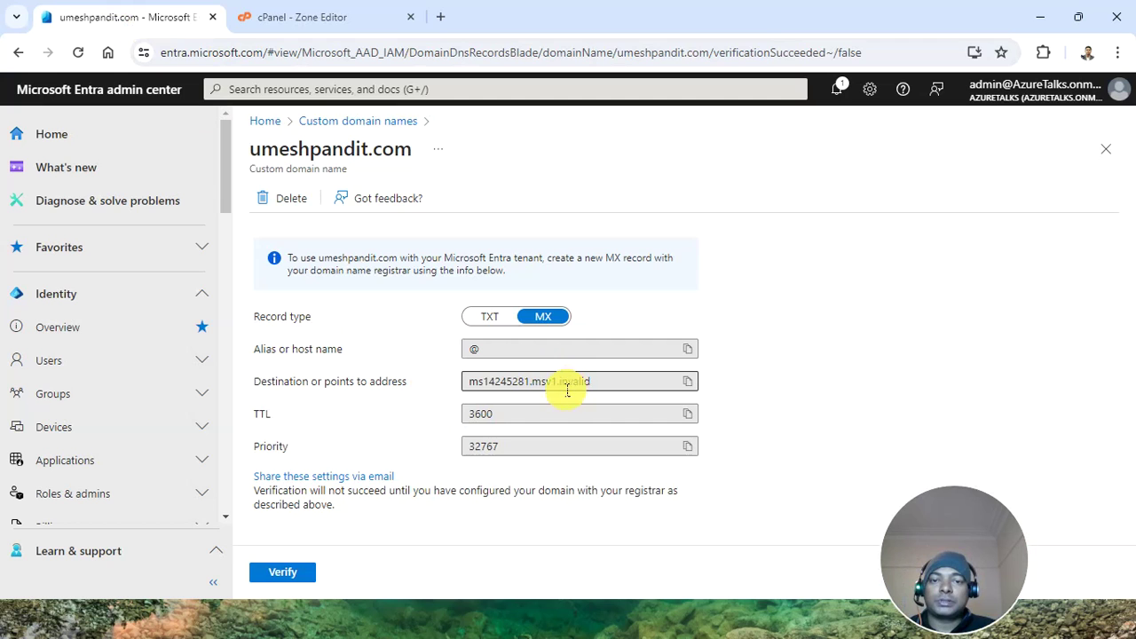
{"action": "left_click", "coordinate": [324, 18]}
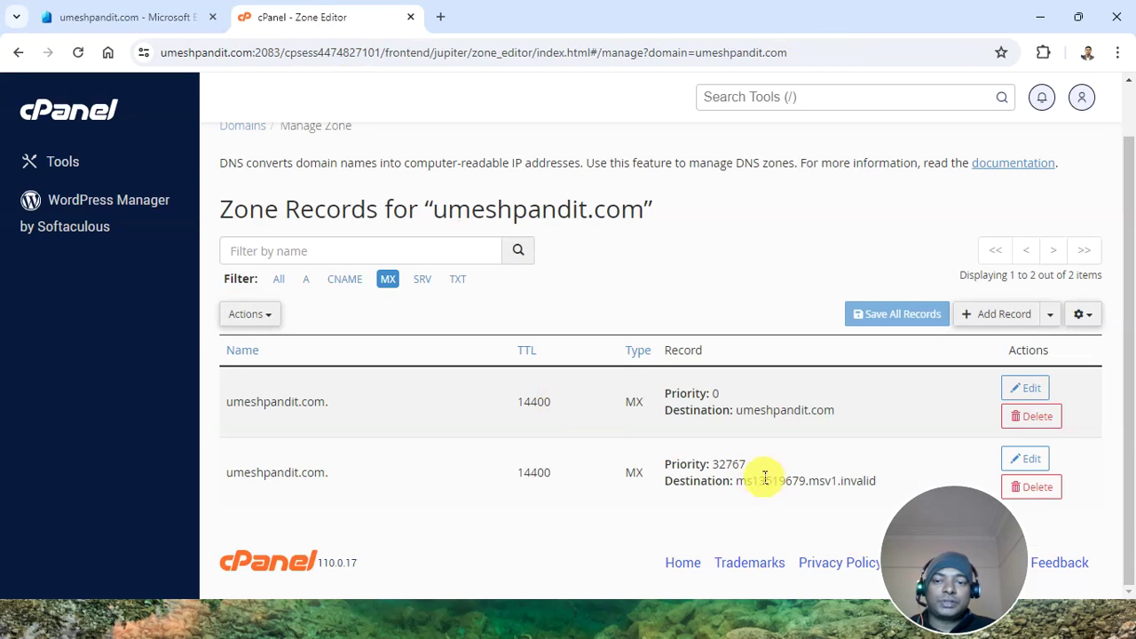
{"action": "left_click", "coordinate": [1030, 460]}
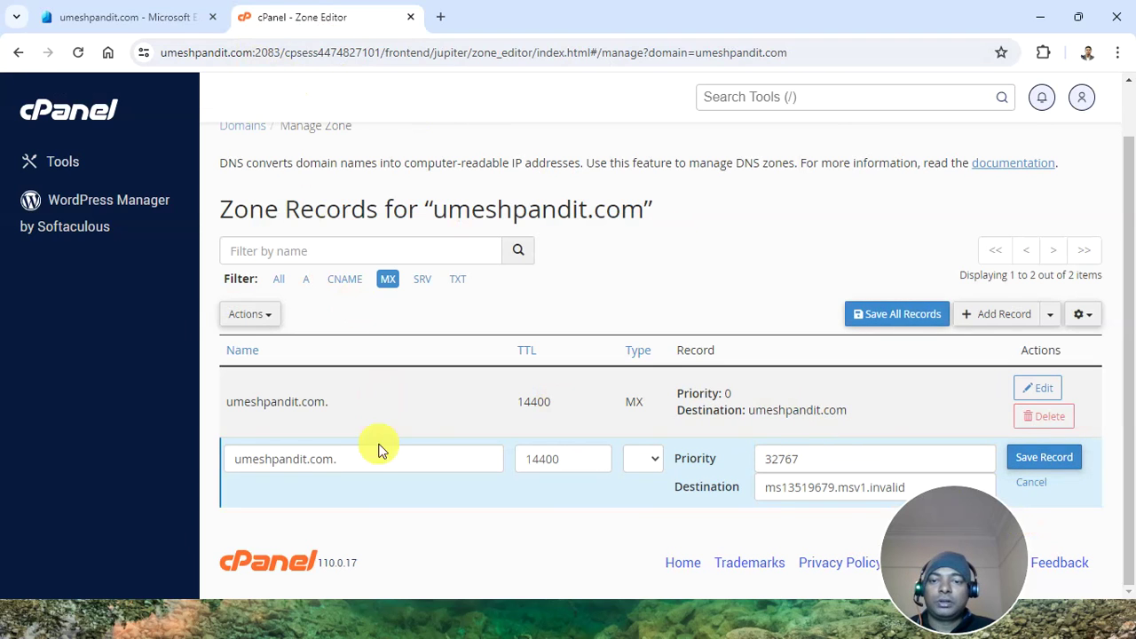
Set the MX destination to ms14245281.msv1.invalid with priority 32767 and save
{"action": "left_click", "coordinate": [151, 18]}
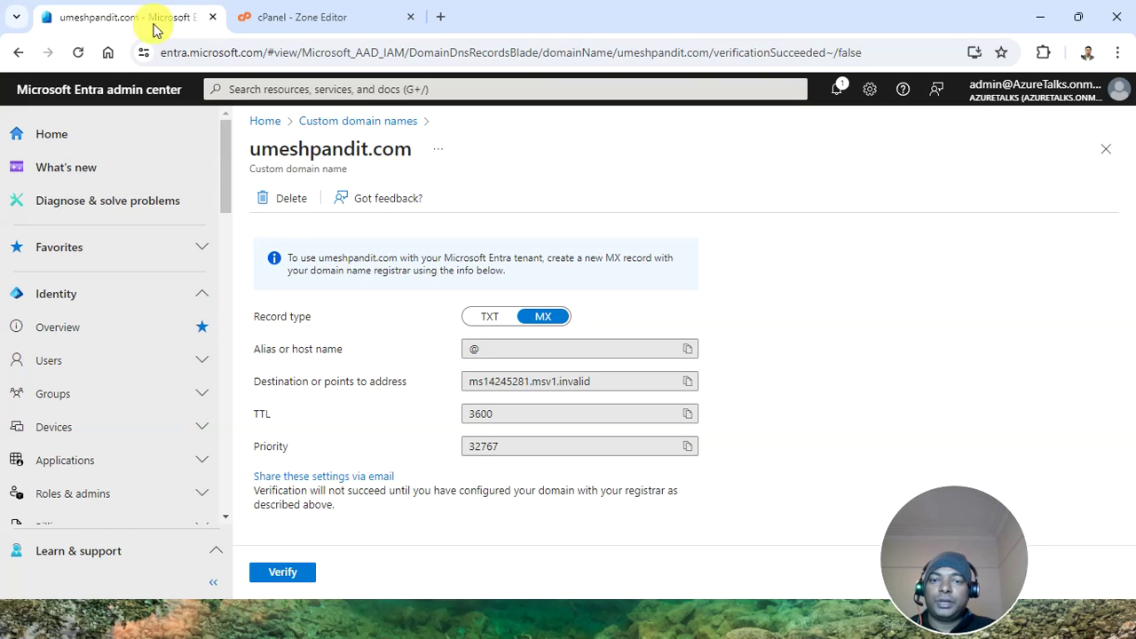
{"action": "left_click", "coordinate": [687, 446]}
{"action": "left_click", "coordinate": [320, 19]}
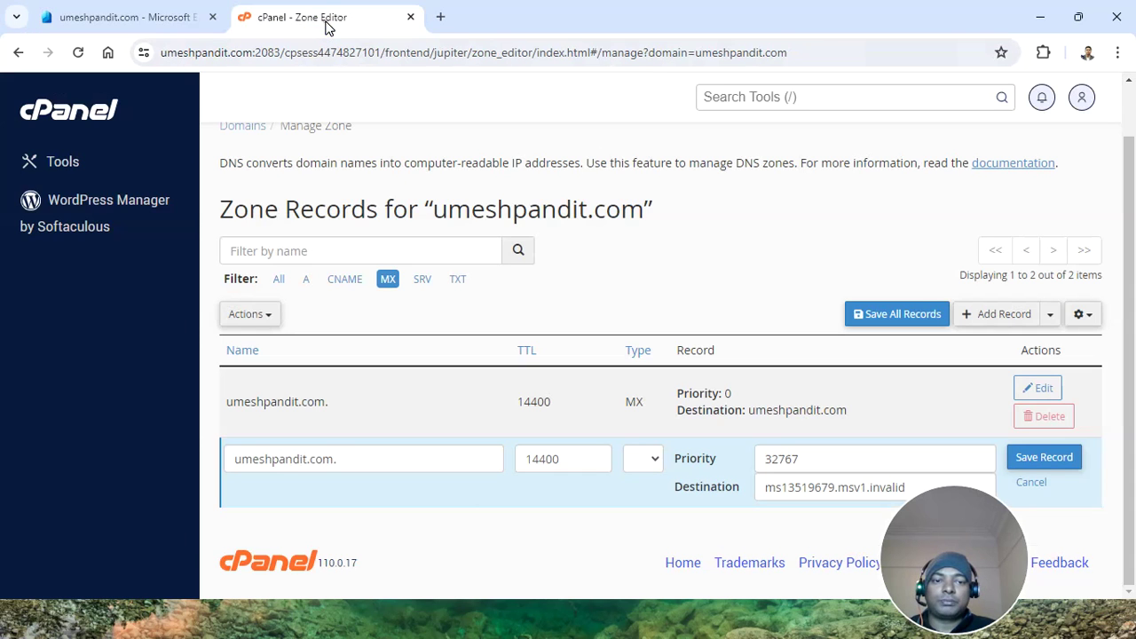
{"action": "left_click", "coordinate": [151, 16]}
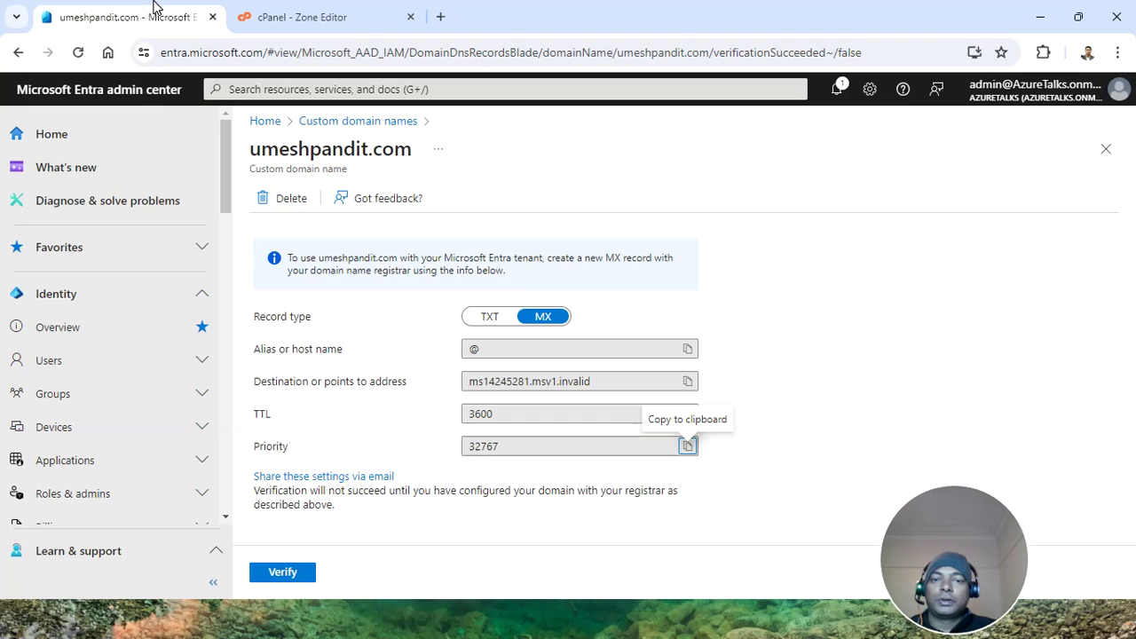
{"action": "left_click", "coordinate": [687, 381]}
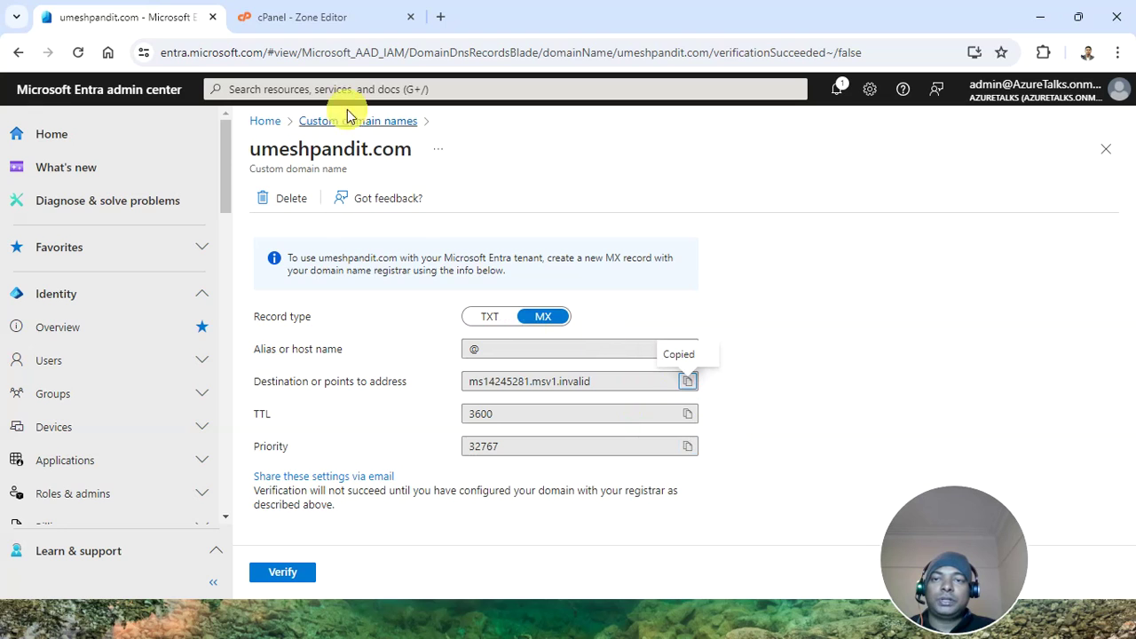
{"action": "left_click", "coordinate": [315, 20]}
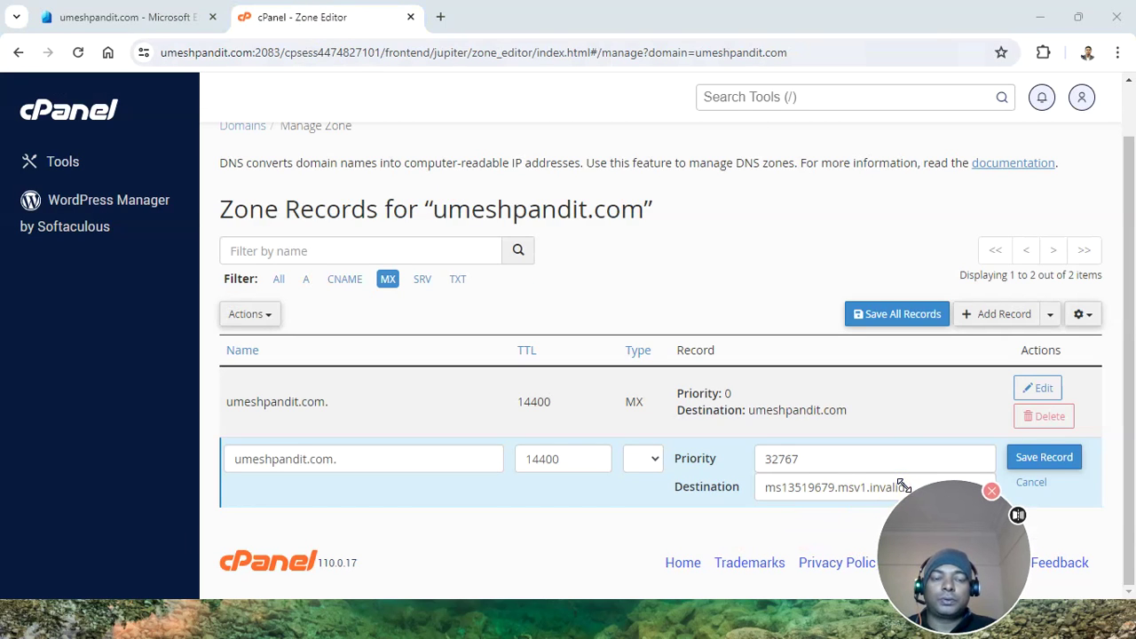
{"action": "left_click_drag", "start_coordinate": [920, 492], "coordinate": [922, 511]}
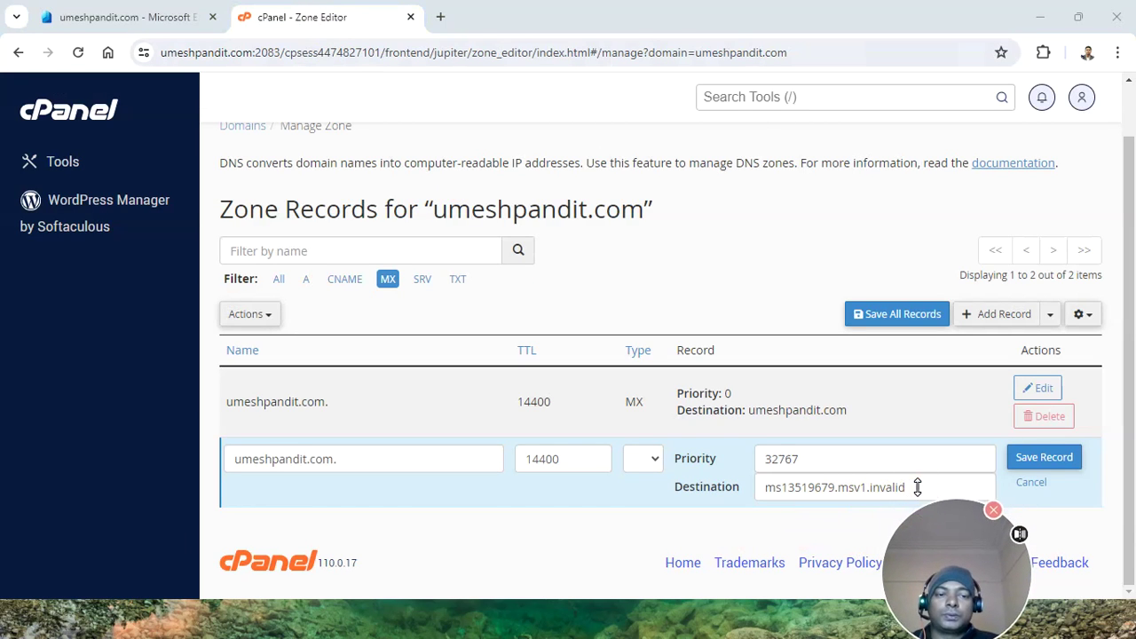
{"action": "left_click", "coordinate": [900, 486]}
{"action": "key", "text": "ctrl+a"}
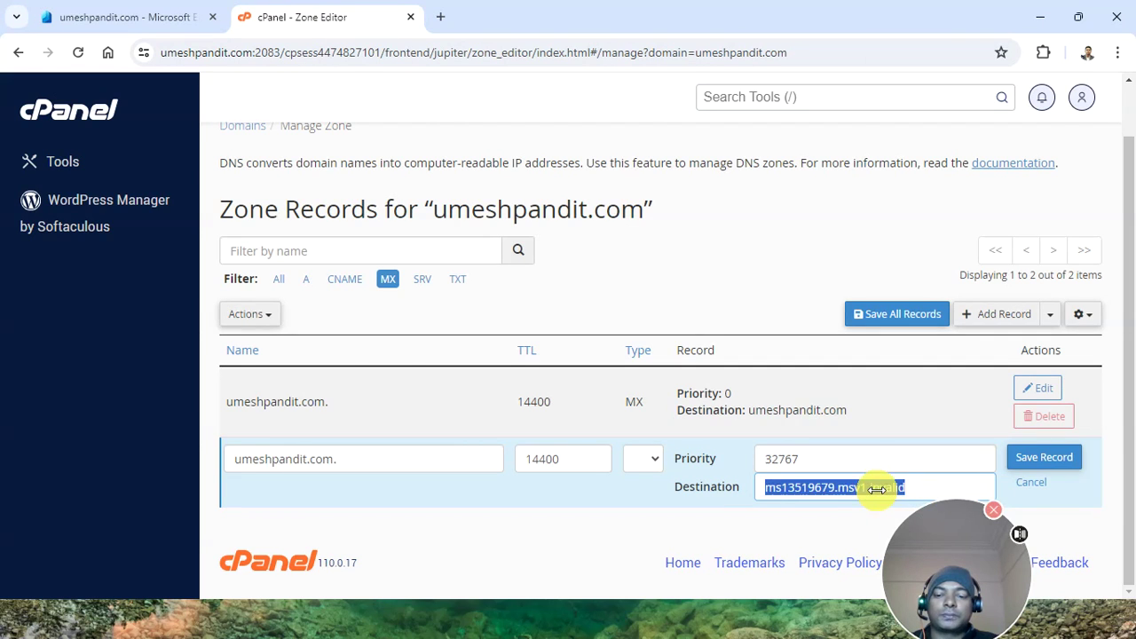
{"action": "key", "text": "ctrl+v"}
{"action": "left_click", "coordinate": [1038, 461]}
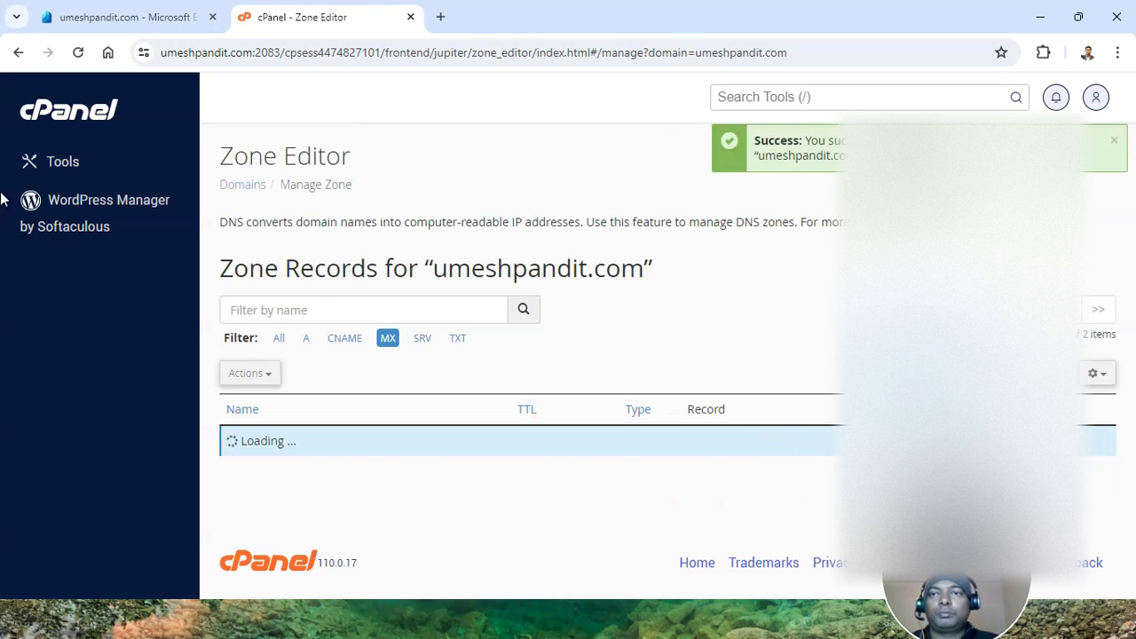
Verify umeshpandit.com twice, reading the error that it's still on umeshpandit.onmicrosoft.com
{"action": "left_click", "coordinate": [142, 17]}
{"action": "left_click", "coordinate": [288, 573]}
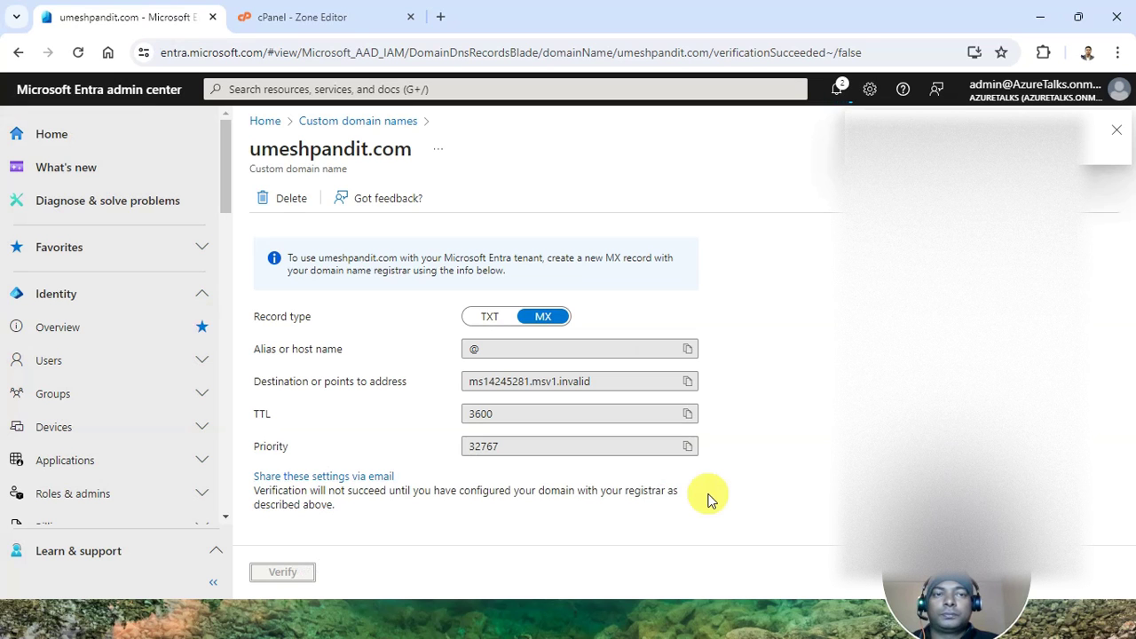
{"action": "scroll", "coordinate": [502, 491], "scroll_direction": "down", "scroll_amount": 1}
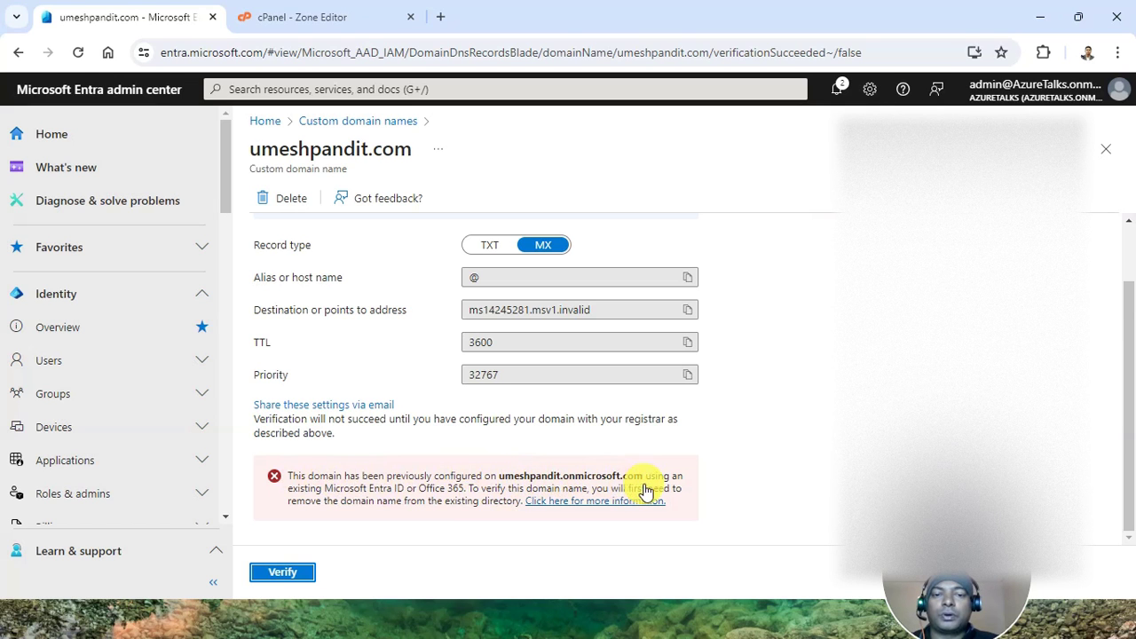
{"action": "left_click", "coordinate": [359, 499]}
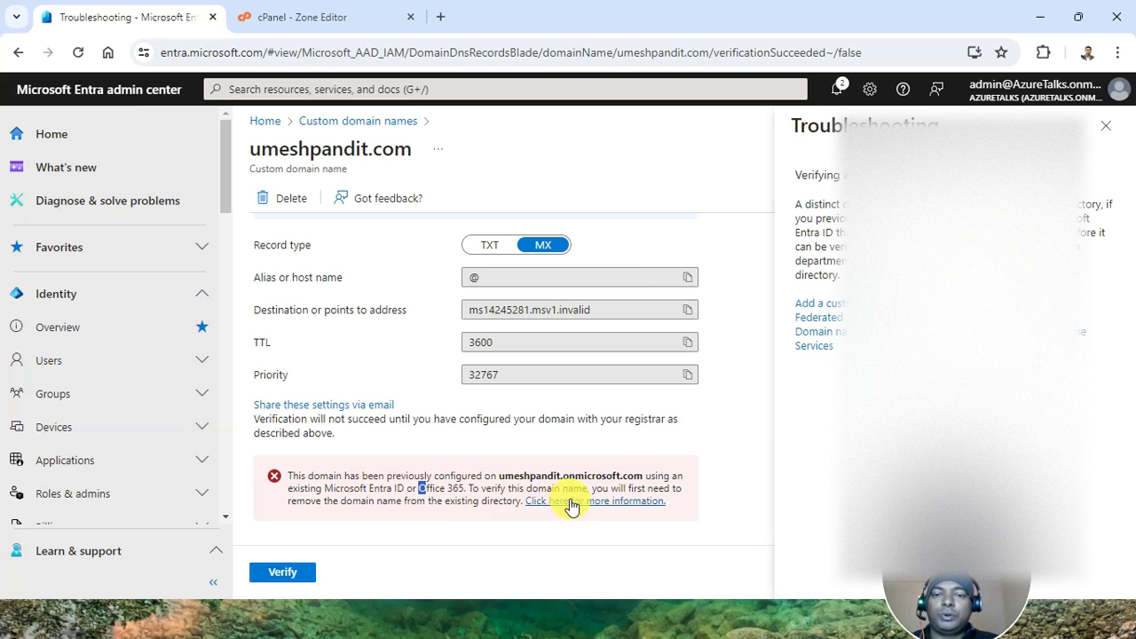
{"action": "left_click", "coordinate": [274, 573]}
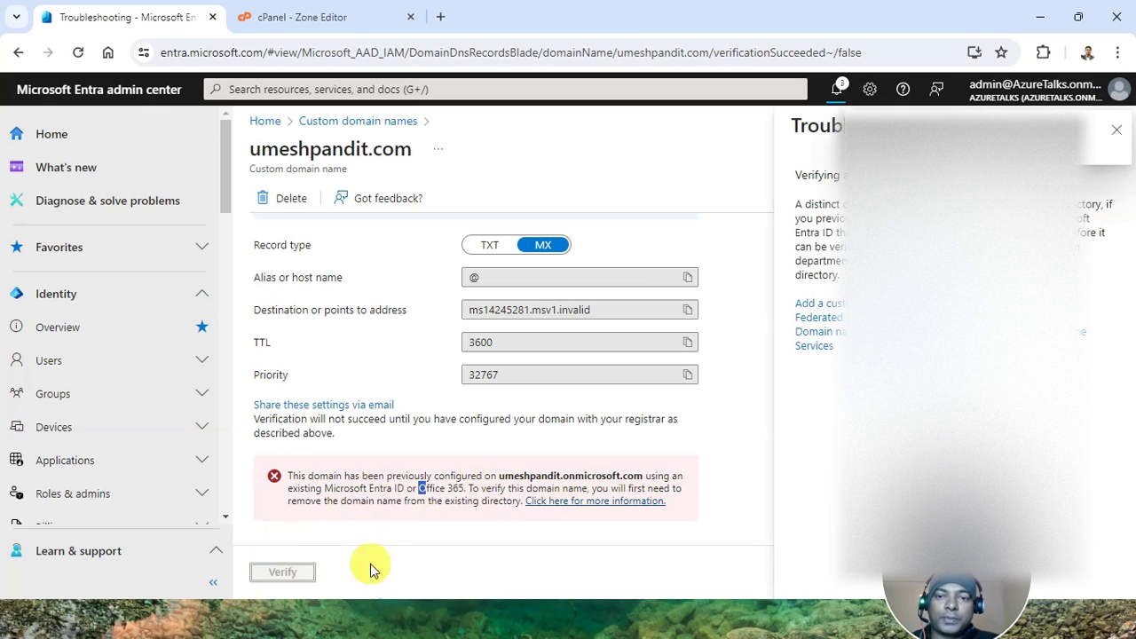
{"action": "left_click_drag", "start_coordinate": [642, 483], "coordinate": [505, 487]}
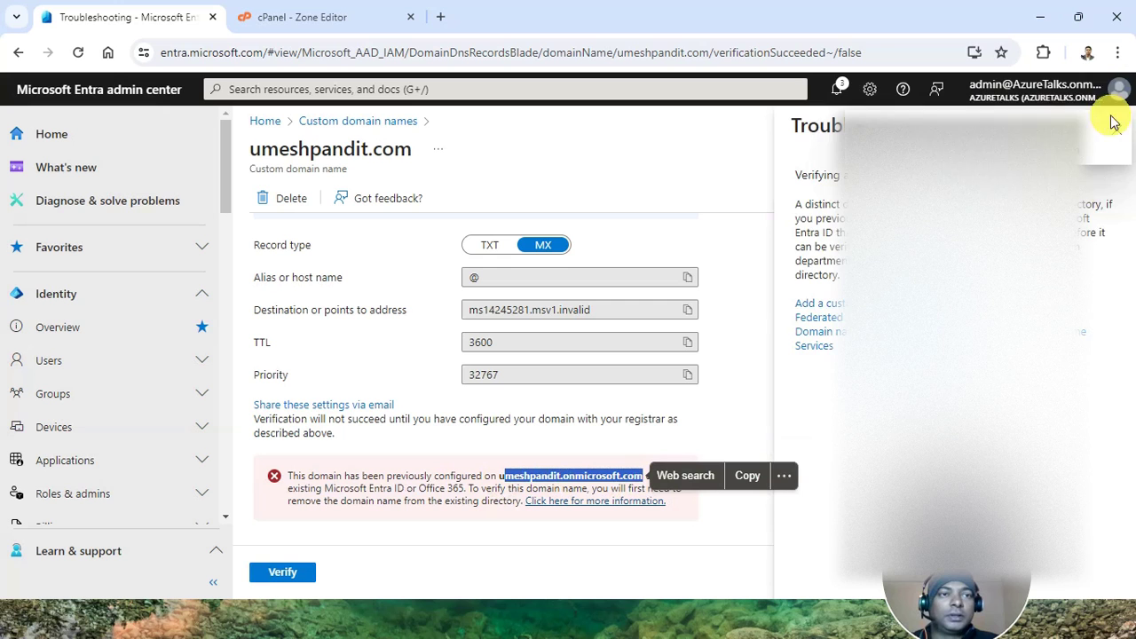
Open a new Incognito window from Chrome's main menu
{"action": "left_click", "coordinate": [1086, 52]}
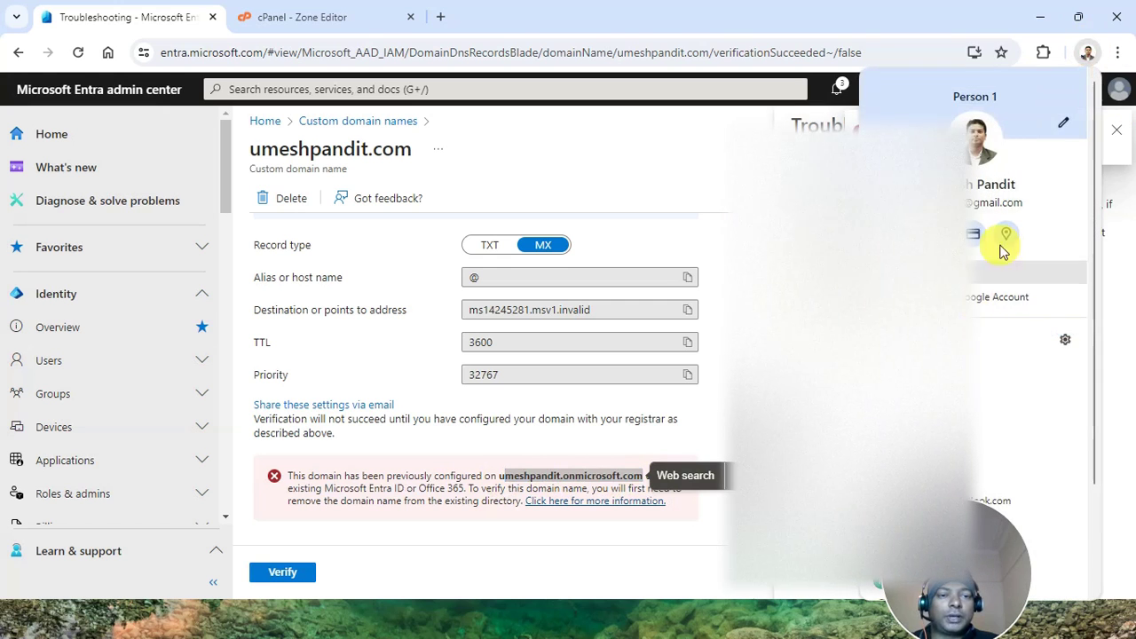
{"action": "left_click", "coordinate": [1118, 53]}
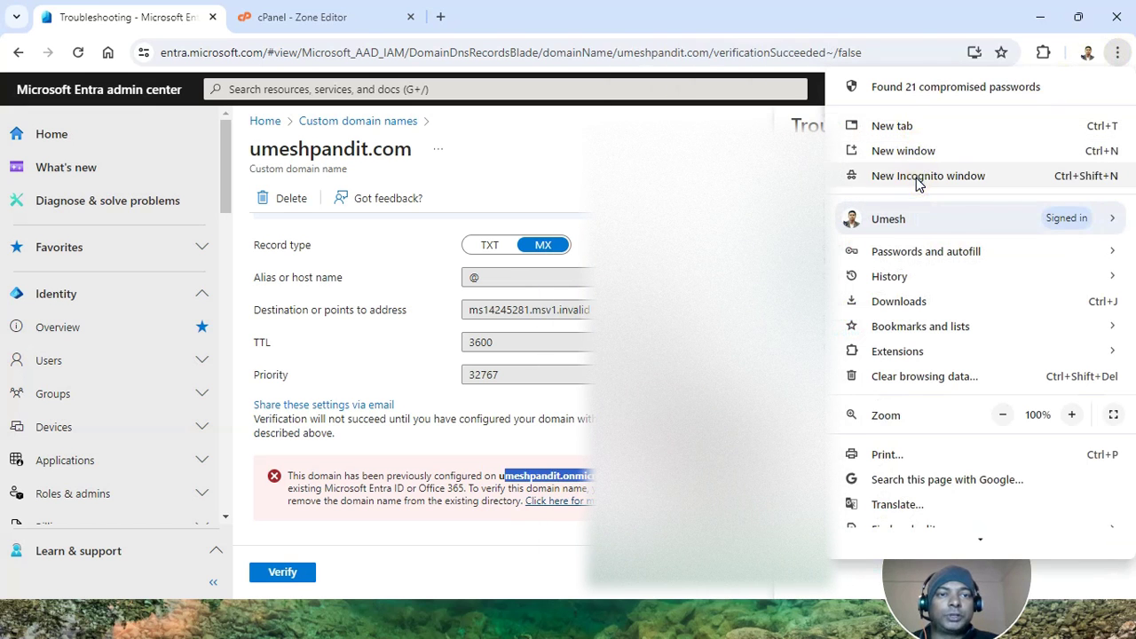
{"action": "left_click", "coordinate": [916, 178]}
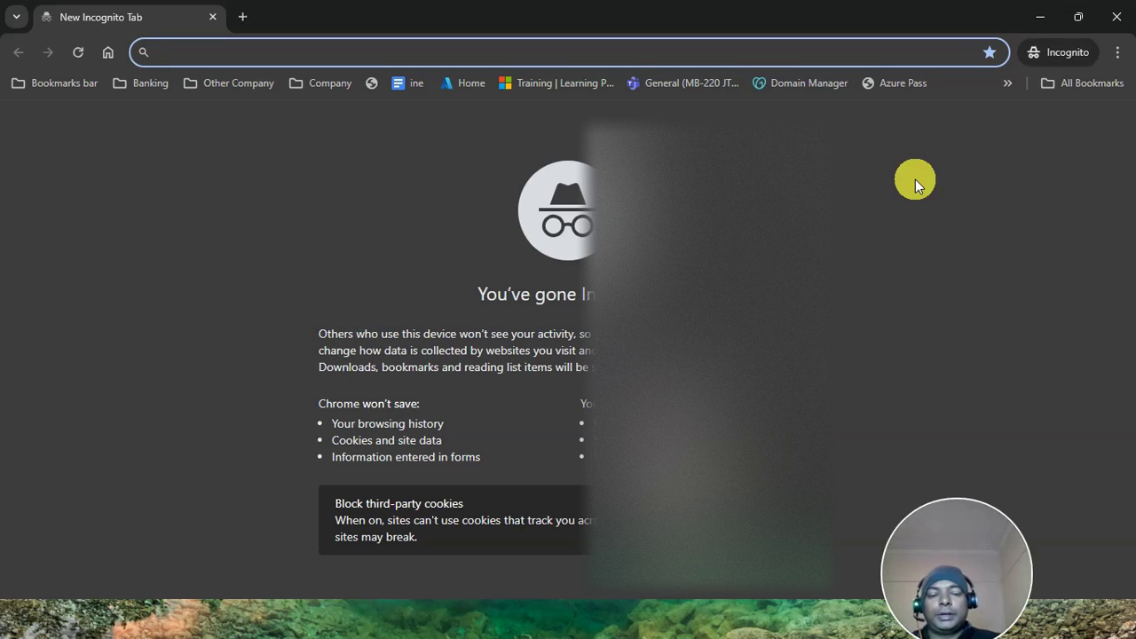
Sign in at portal.azure.com as the old tenant's admin account and continue past security defaults
{"action": "type", "text": "p"}
{"action": "key", "text": "Return"}
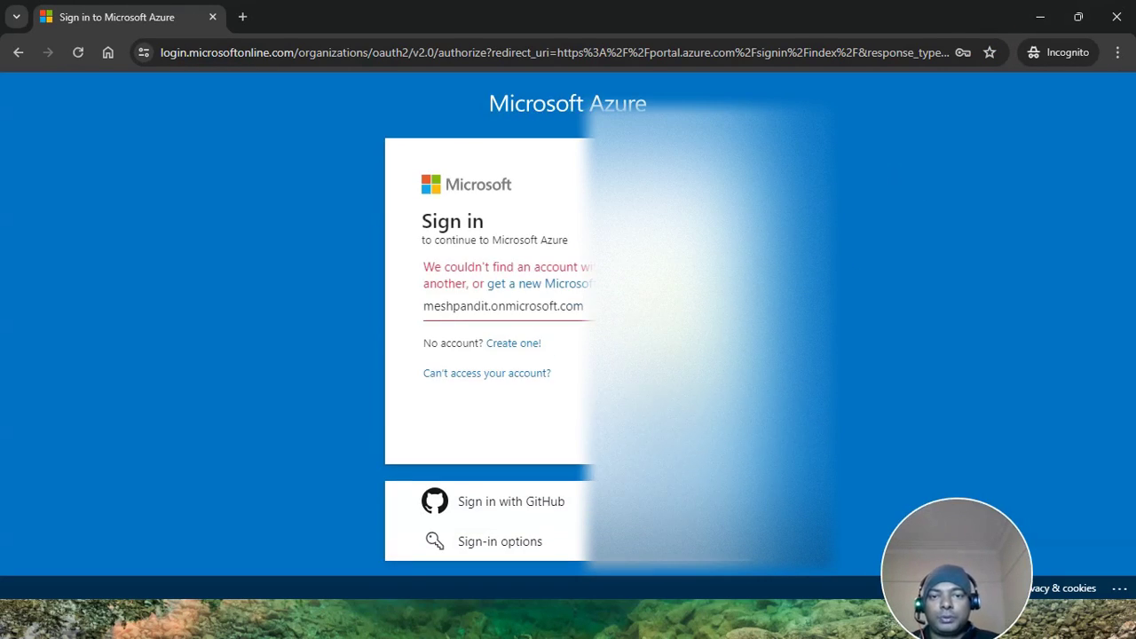
{"action": "left_click", "coordinate": [429, 306]}
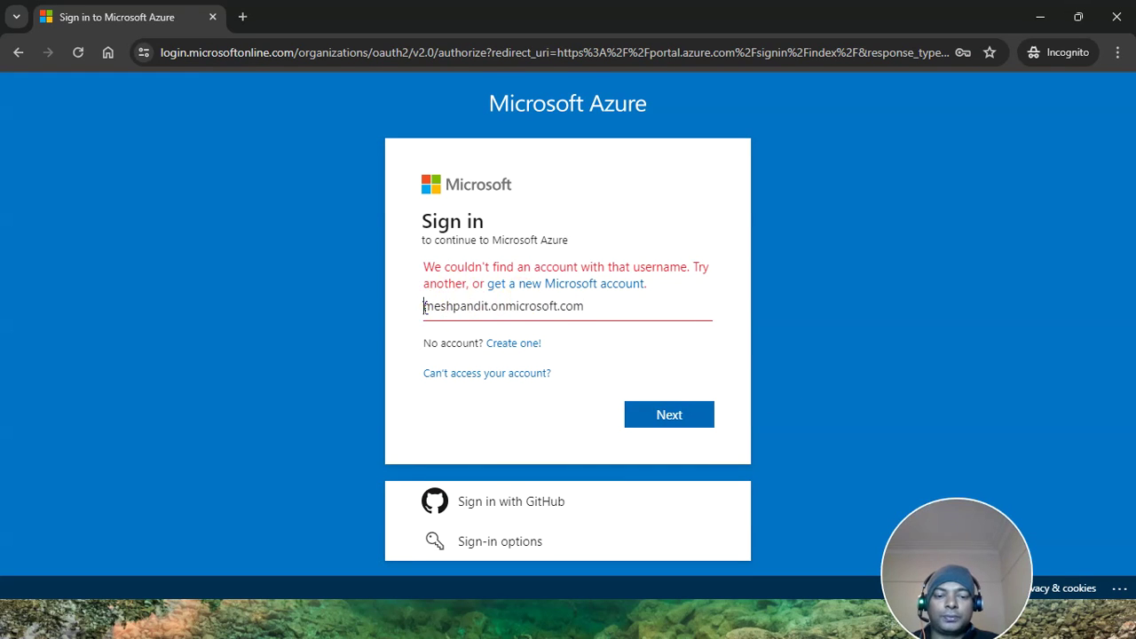
{"action": "type", "text": "u"}
{"action": "left_click", "coordinate": [692, 410]}
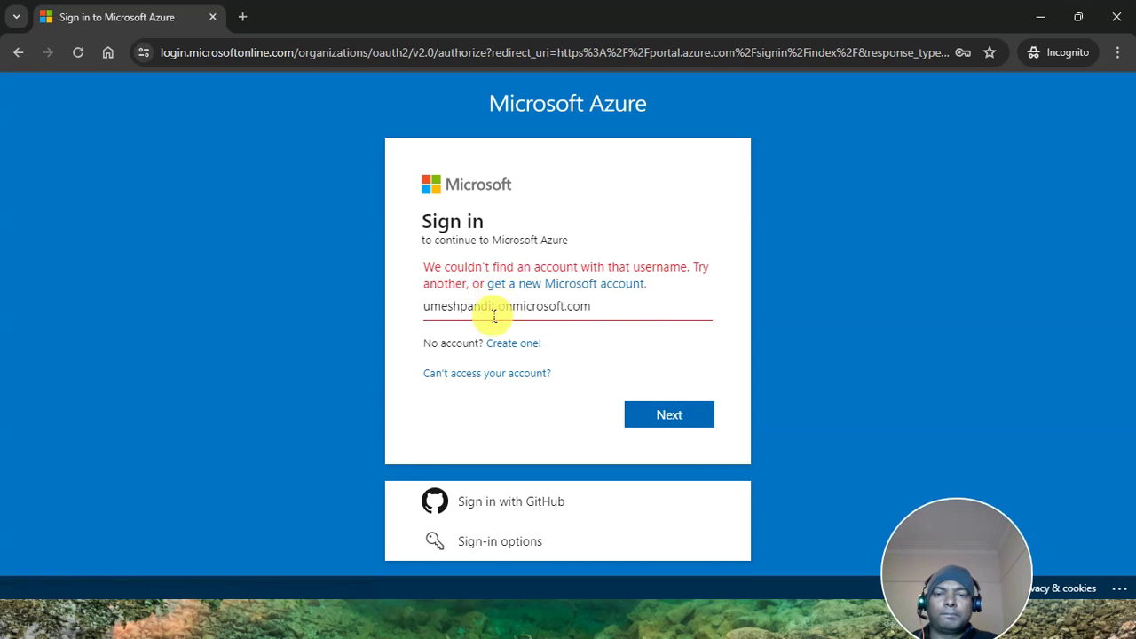
{"action": "left_click", "coordinate": [426, 305]}
{"action": "type", "text": "admin@"}
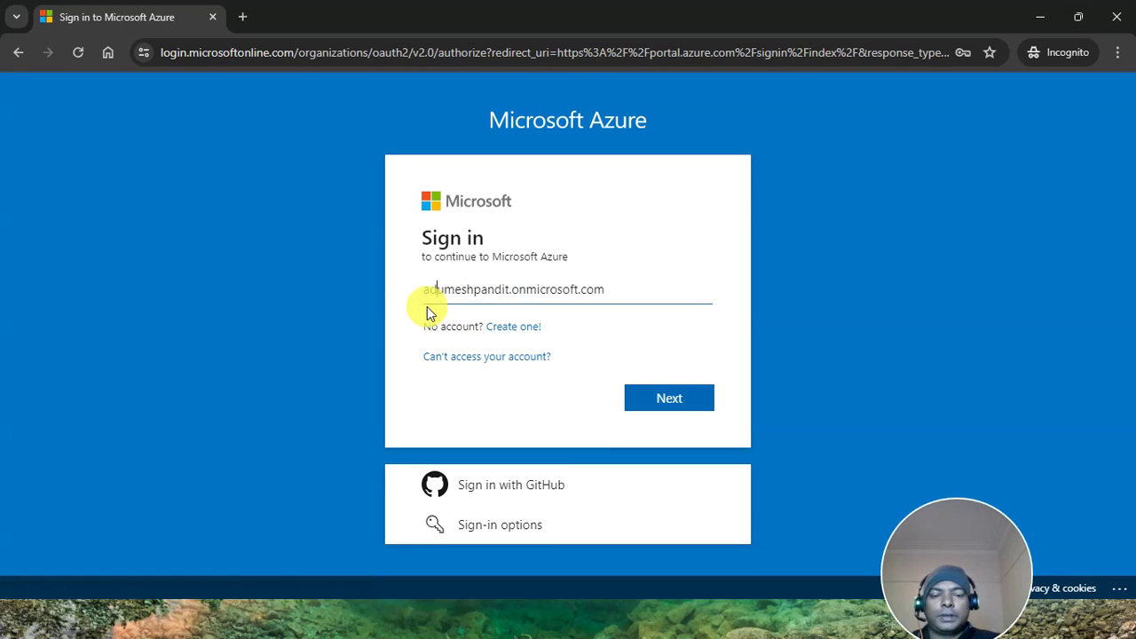
{"action": "key", "text": "Return"}
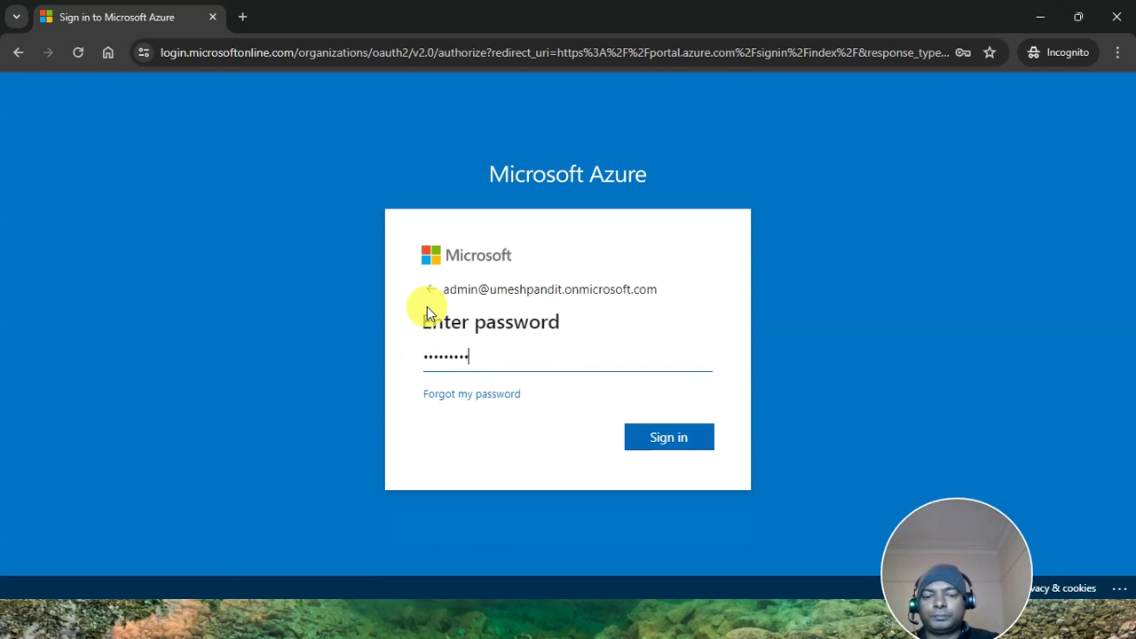
{"action": "key", "text": "Return"}
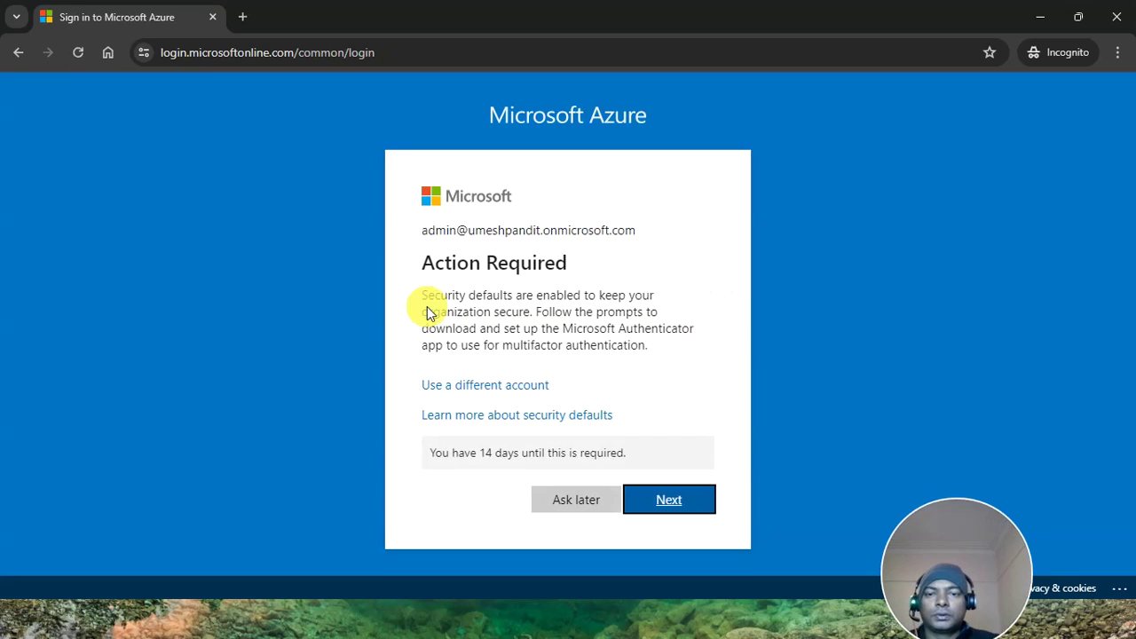
{"action": "left_click", "coordinate": [674, 501]}
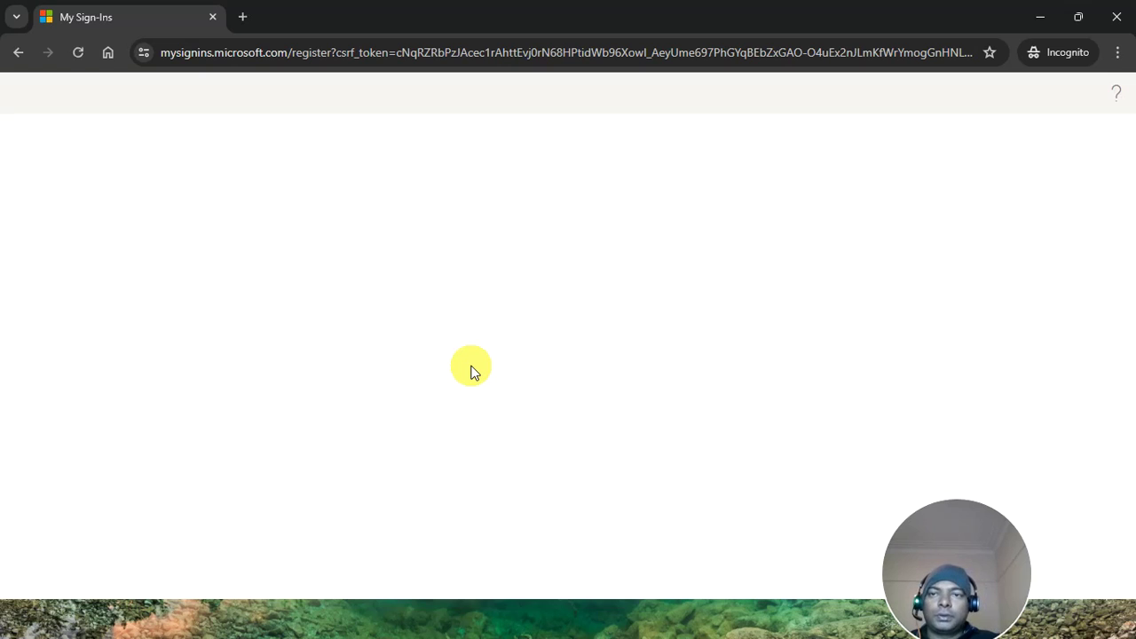
Sign in to portal.azure.com in a new tab, postponing authenticator setup and staying signed in
{"action": "left_click", "coordinate": [238, 18]}
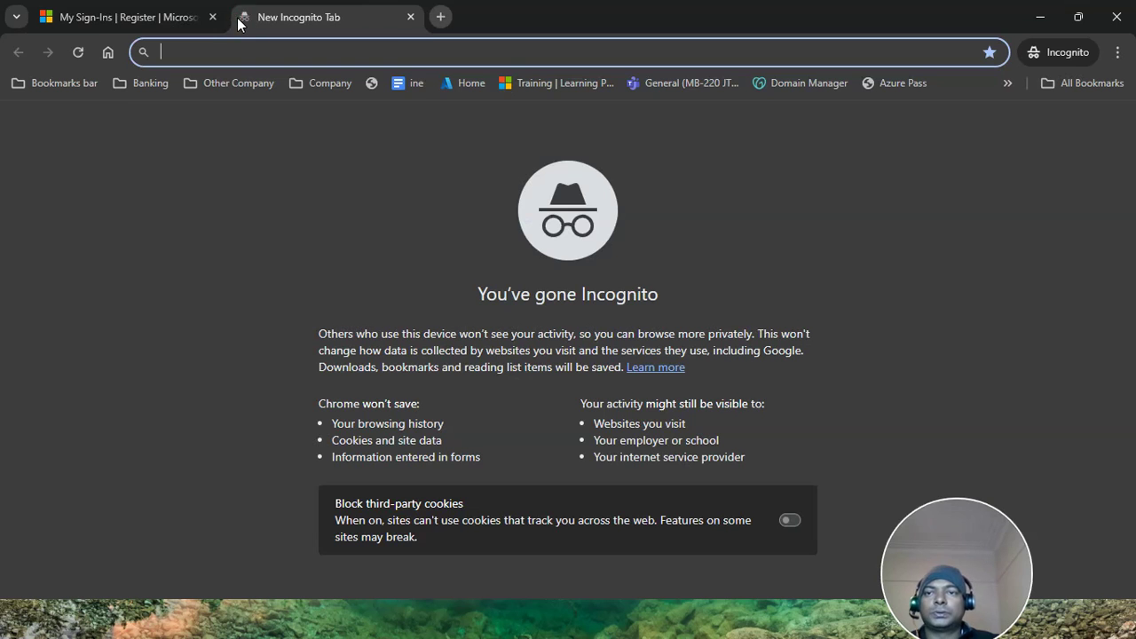
{"action": "type", "text": "t"}
{"action": "key", "text": "Return"}
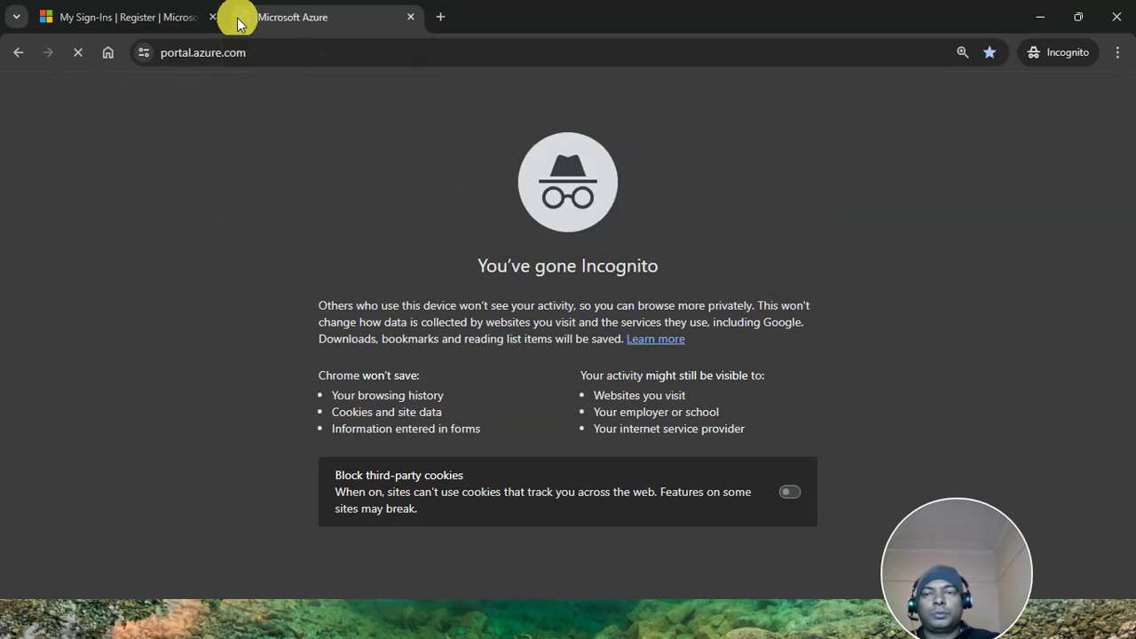
{"action": "left_click", "coordinate": [555, 497]}
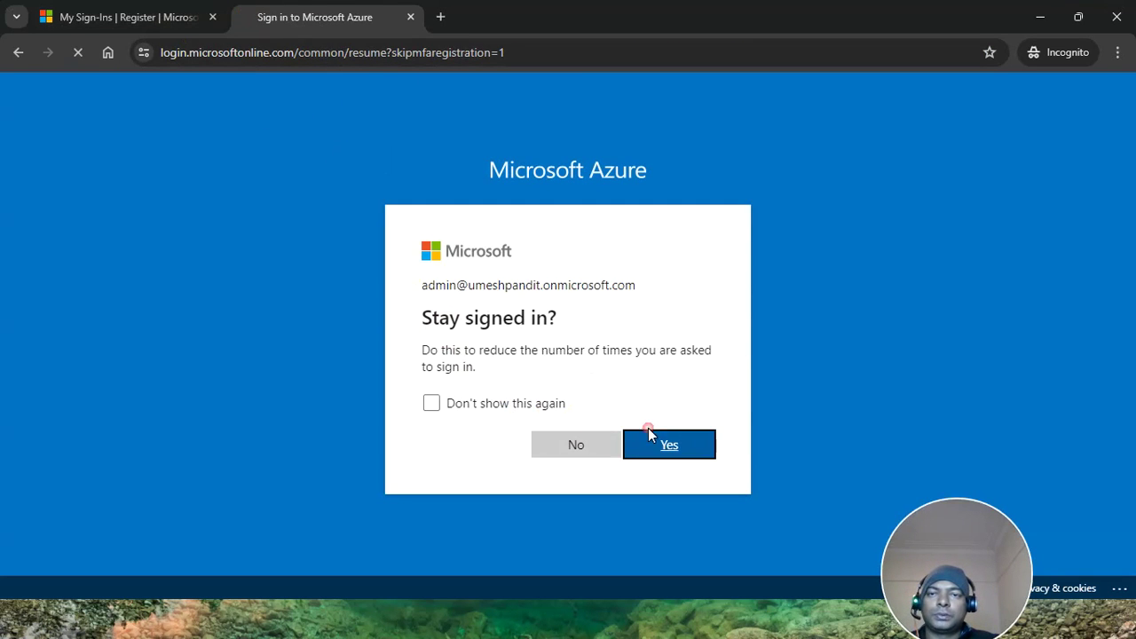
{"action": "left_click", "coordinate": [648, 434]}
{"action": "left_click", "coordinate": [139, 26]}
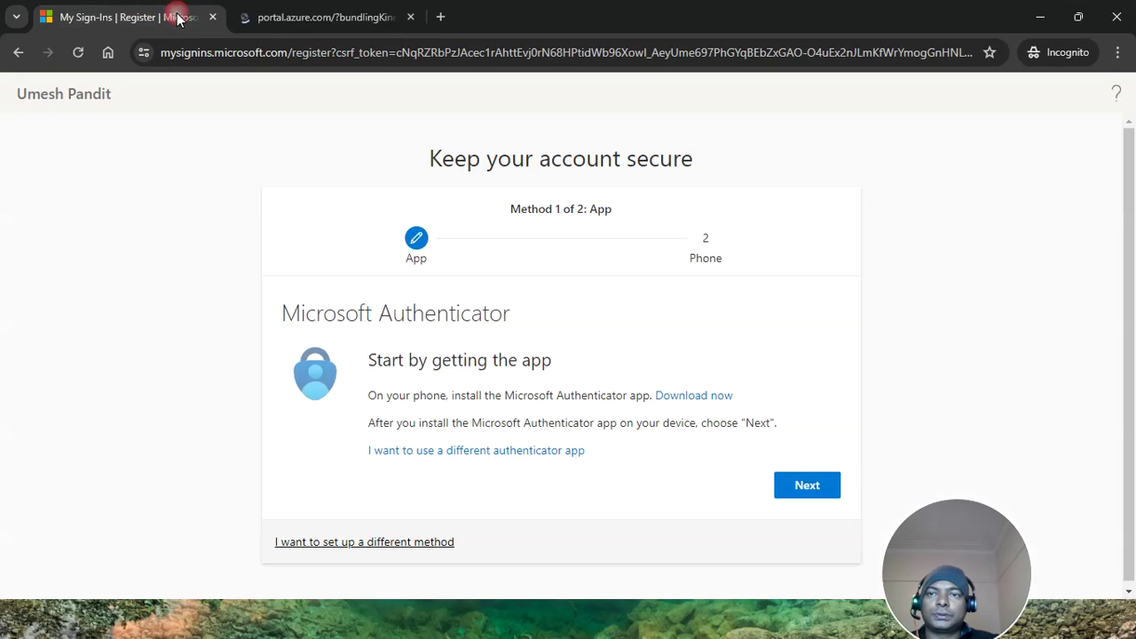
{"action": "left_click", "coordinate": [324, 25]}
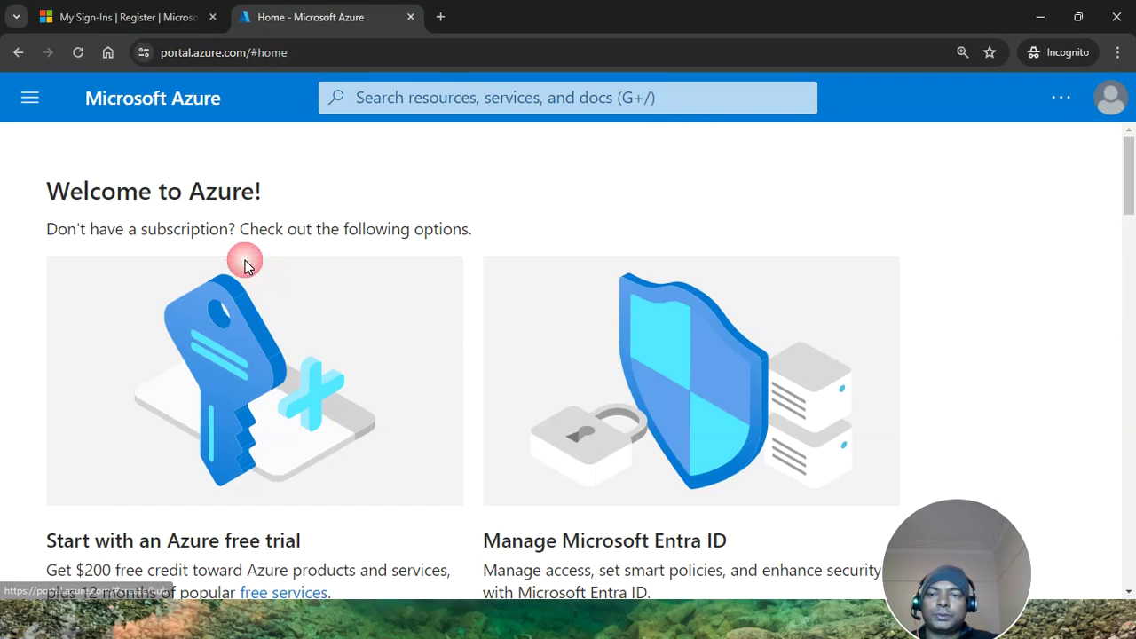
Open the old tenant's Microsoft Entra ID overview showing 2 users and 1 application
{"action": "scroll", "coordinate": [245, 260], "scroll_direction": "down", "scroll_amount": 10}
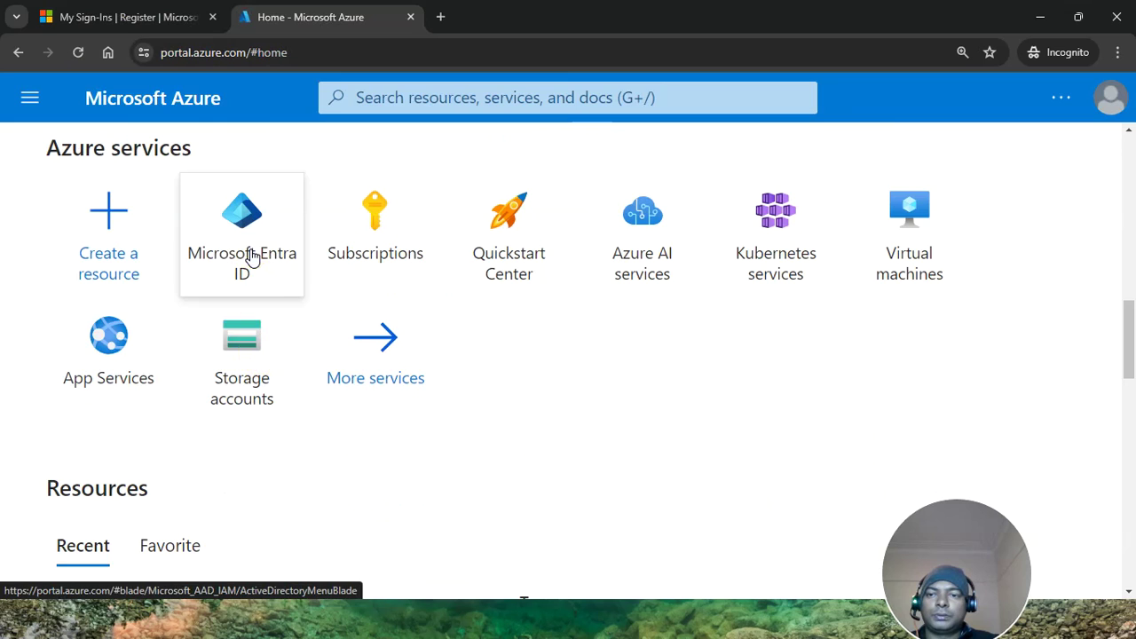
{"action": "left_click", "coordinate": [251, 256]}
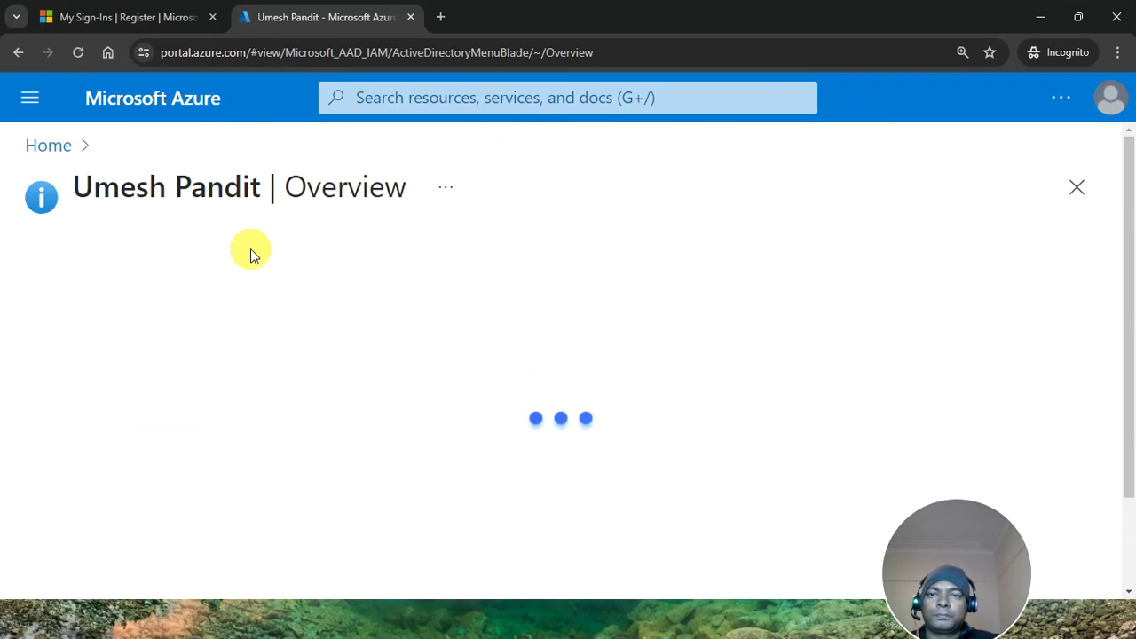
{"action": "scroll", "coordinate": [307, 413], "scroll_direction": "down", "scroll_amount": 5}
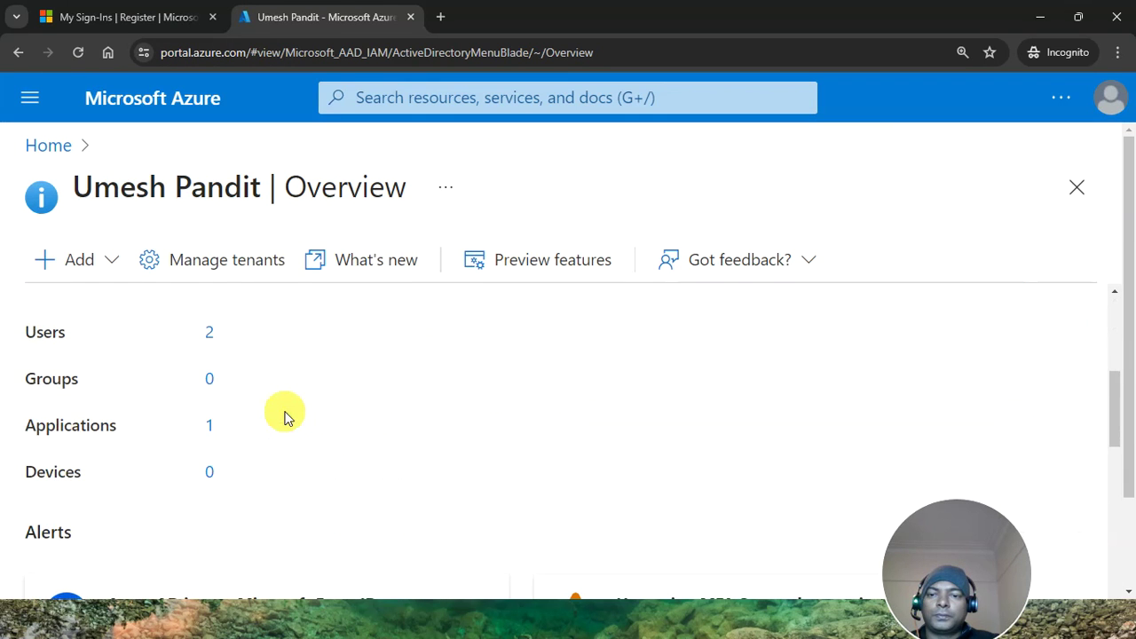
{"action": "scroll", "coordinate": [114, 334], "scroll_direction": "down", "scroll_amount": 1}
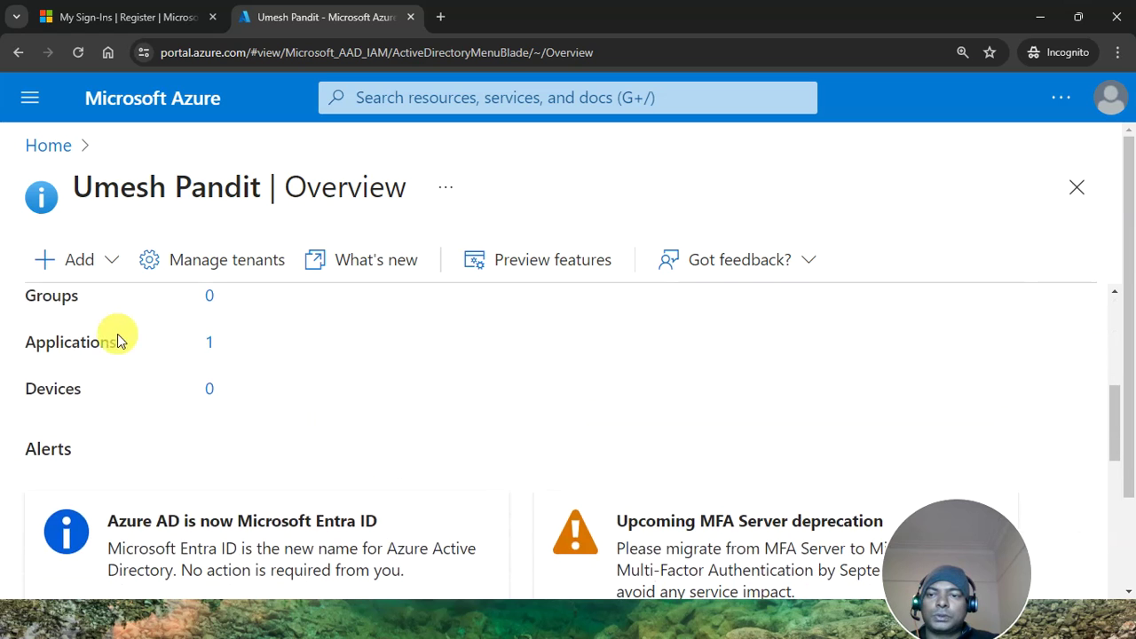
{"action": "scroll", "coordinate": [50, 306], "scroll_direction": "up", "scroll_amount": 1}
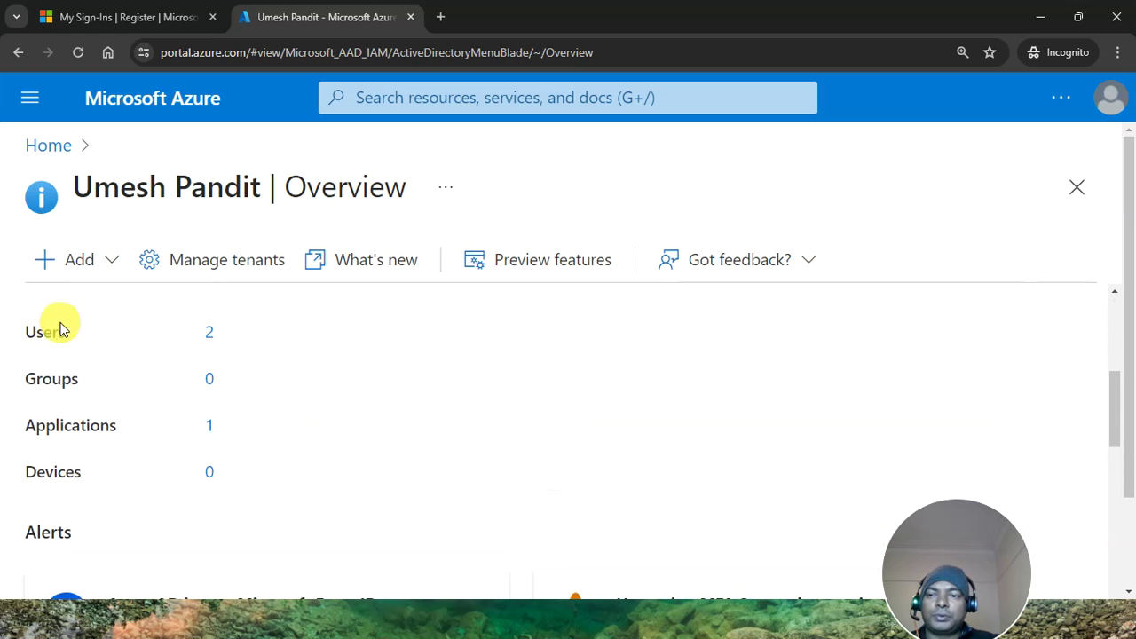
Delete the admin user whose principal name is on UmeshPandit.com from the old tenant's Users list
{"action": "left_click", "coordinate": [210, 333]}
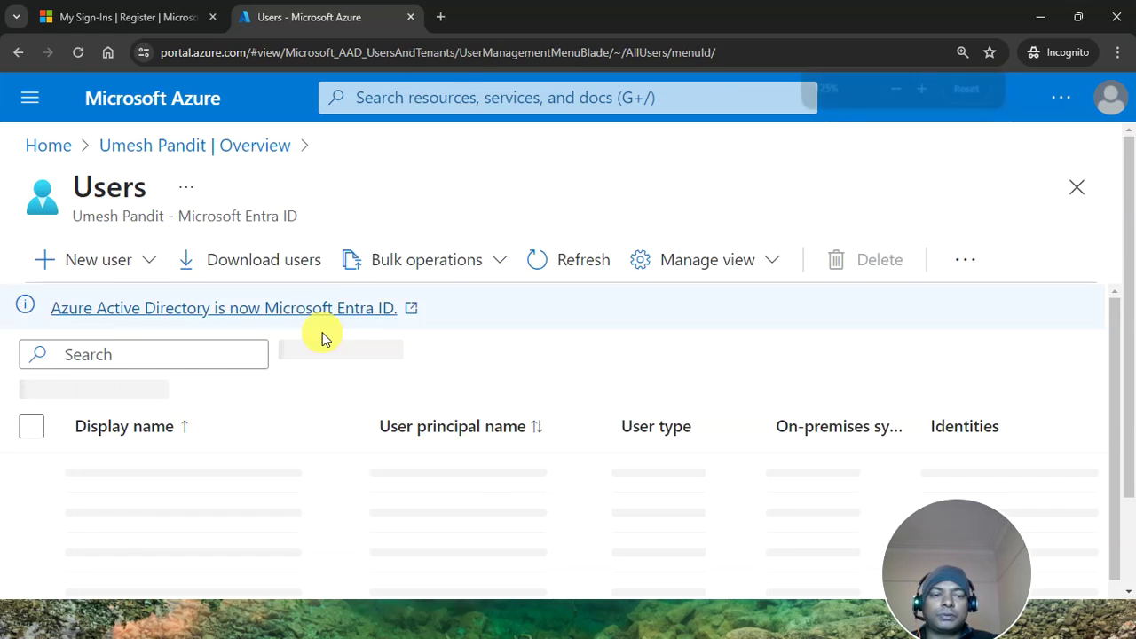
{"action": "key", "text": "ctrl+minus"}
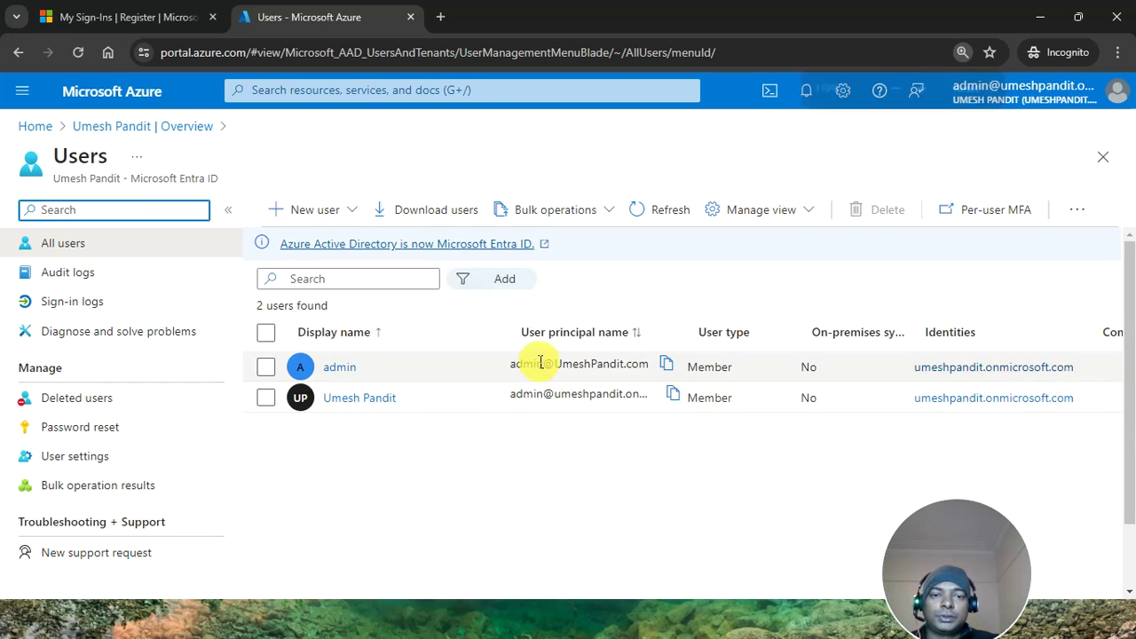
{"action": "left_click_drag", "start_coordinate": [693, 335], "coordinate": [838, 325]}
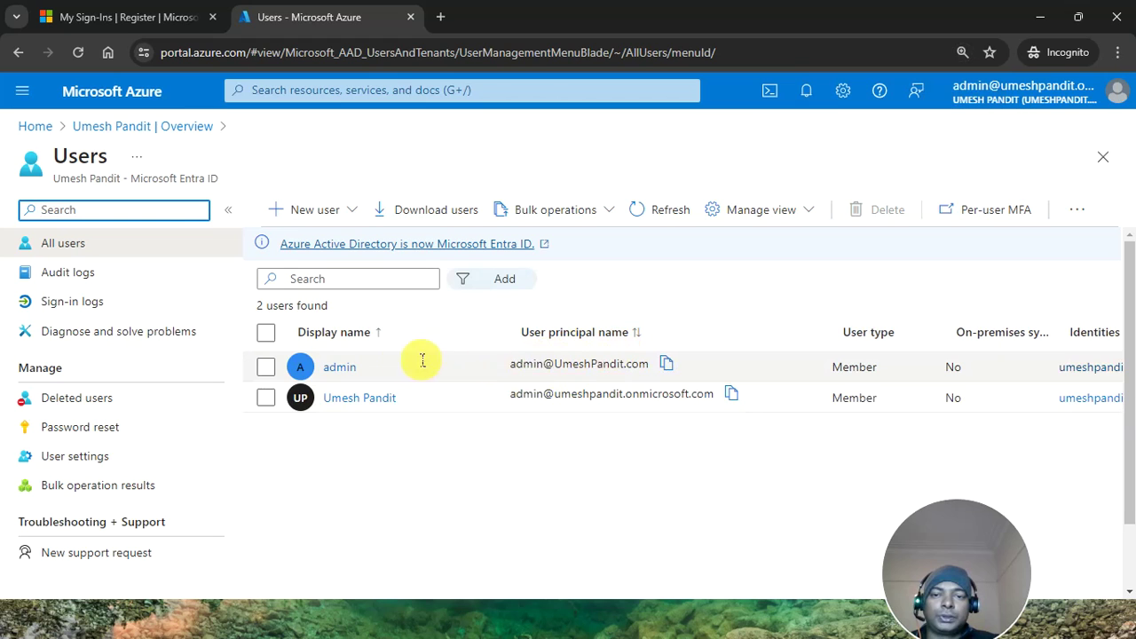
{"action": "left_click", "coordinate": [265, 367]}
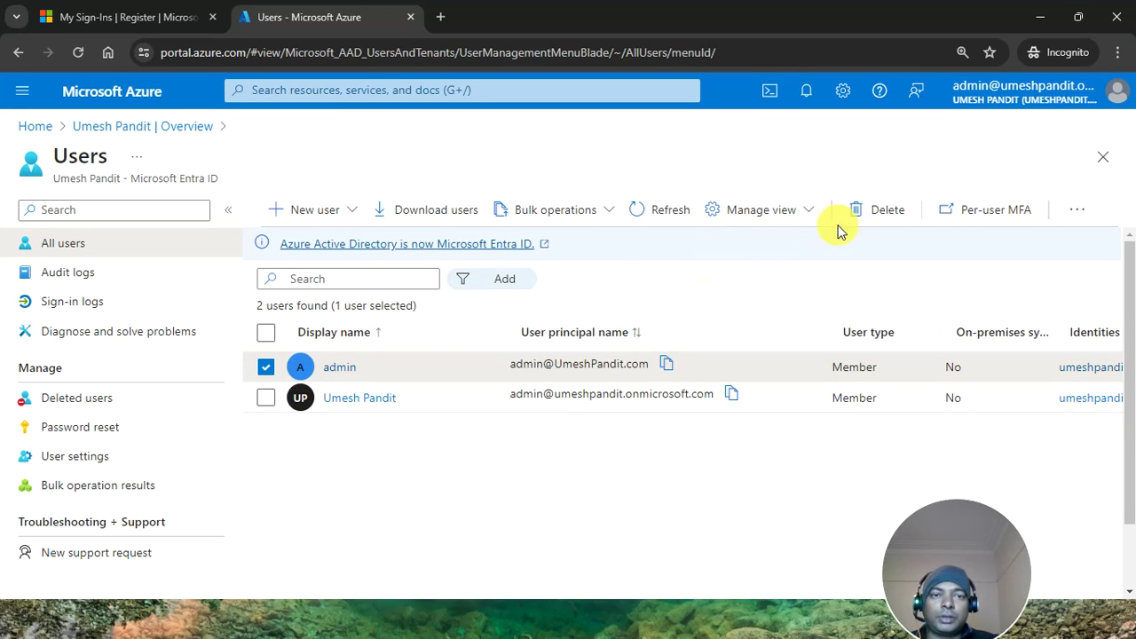
{"action": "left_click", "coordinate": [866, 210]}
{"action": "left_click", "coordinate": [298, 279]}
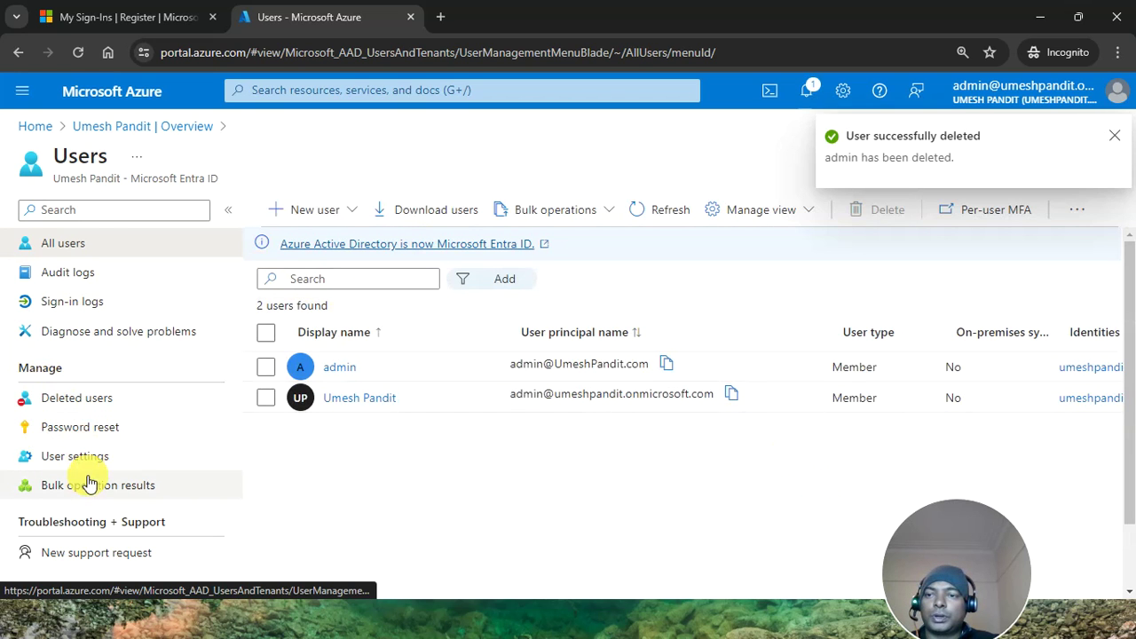
{"action": "left_click", "coordinate": [79, 128]}
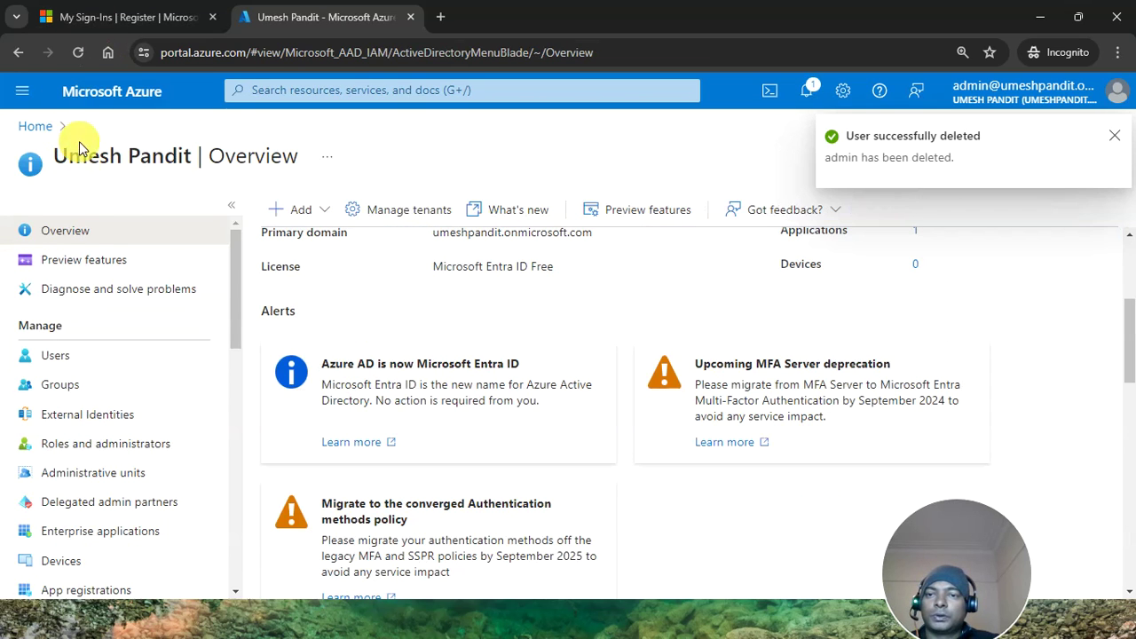
Delete UmeshPandit.com from the old tenant, leaving only umeshpandit.onmicrosoft.com in the refreshed list
{"action": "scroll", "coordinate": [54, 475], "scroll_direction": "down", "scroll_amount": 4}
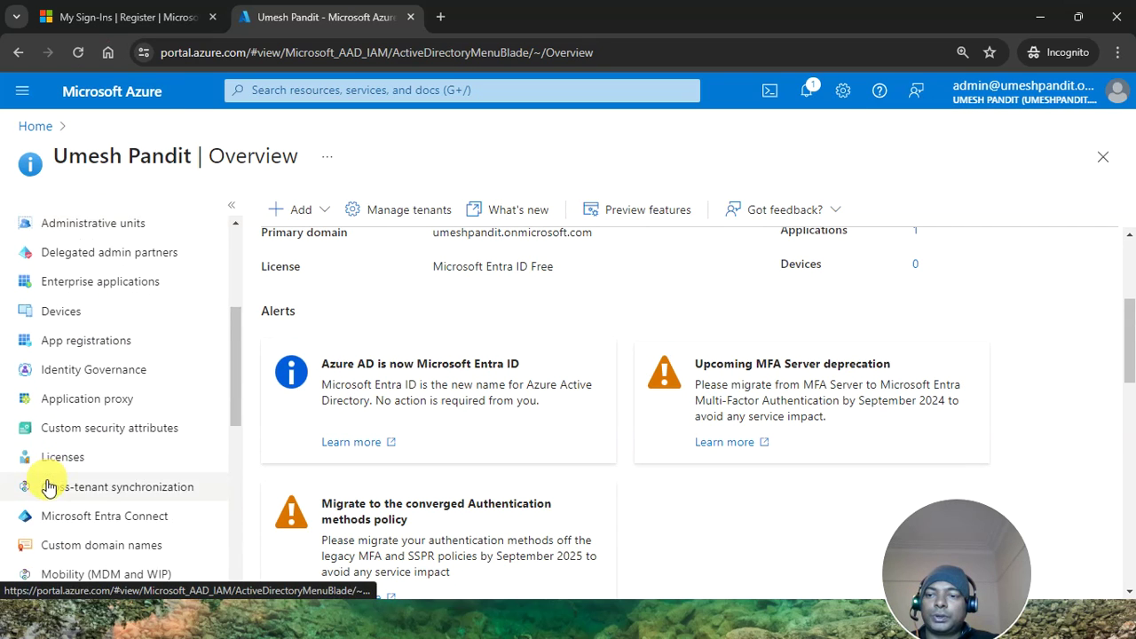
{"action": "left_click", "coordinate": [57, 465]}
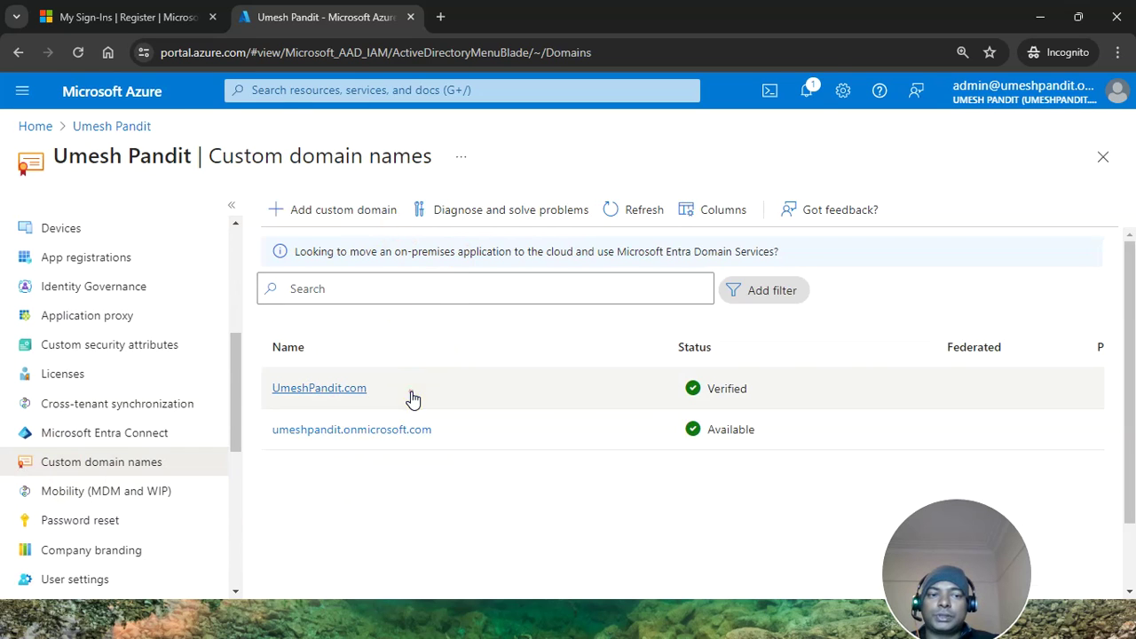
{"action": "left_click", "coordinate": [408, 399]}
{"action": "left_click", "coordinate": [144, 221]}
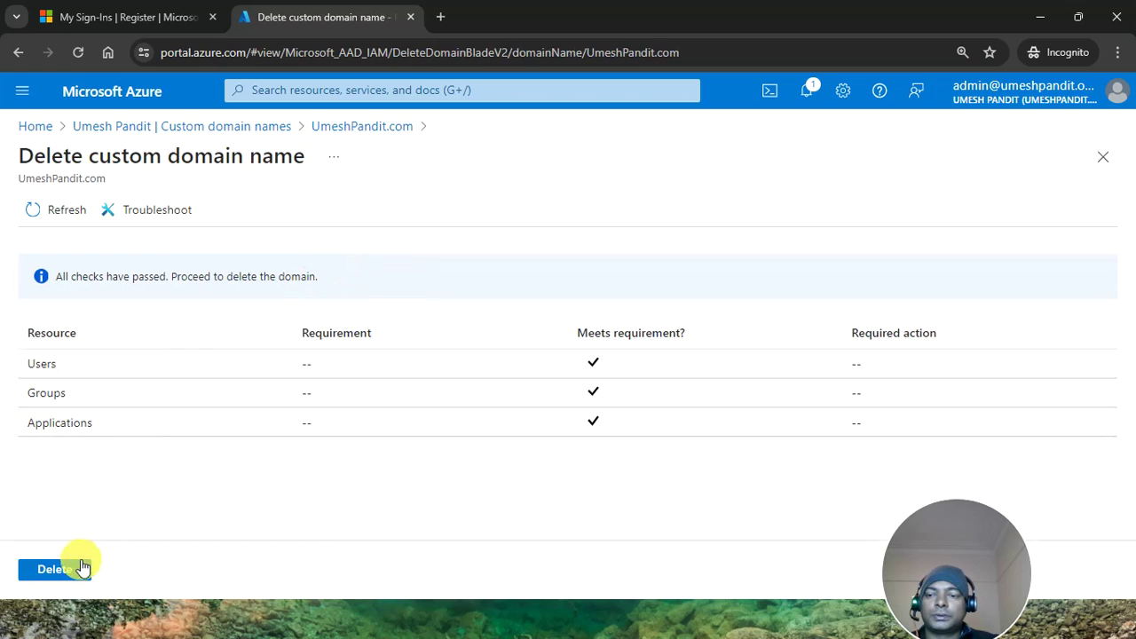
{"action": "left_click", "coordinate": [55, 570]}
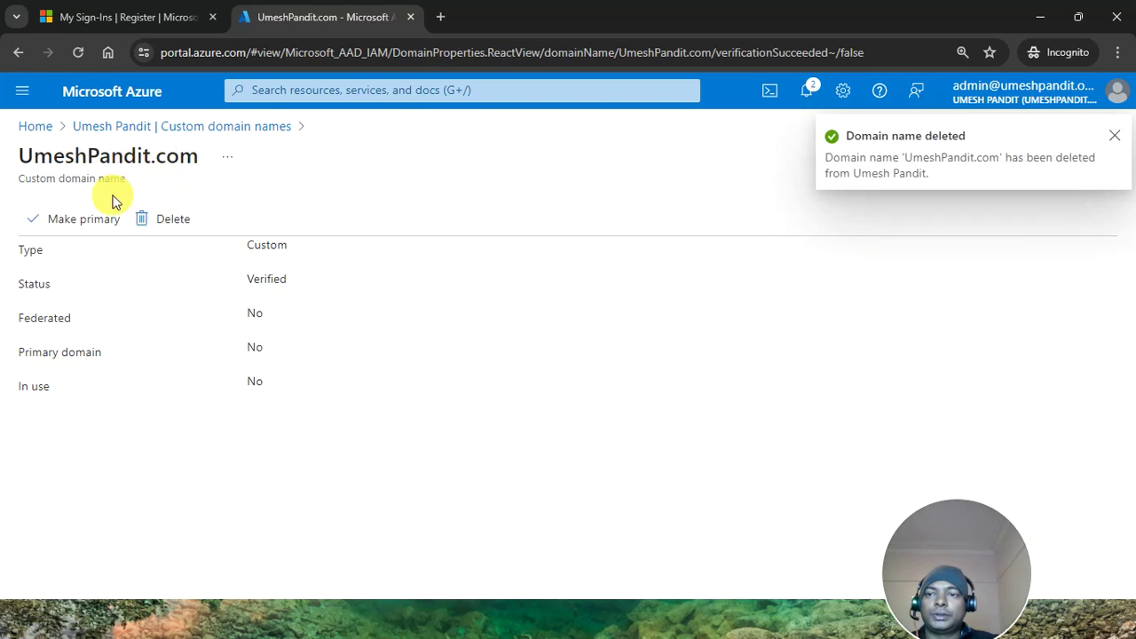
{"action": "left_click", "coordinate": [139, 127]}
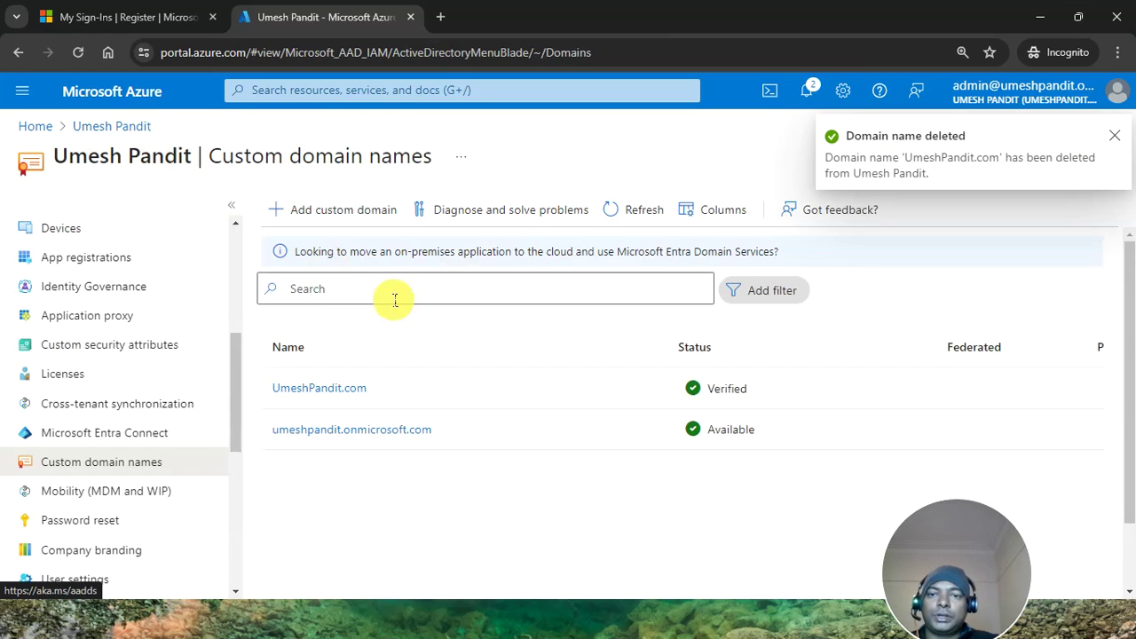
{"action": "left_click", "coordinate": [646, 220]}
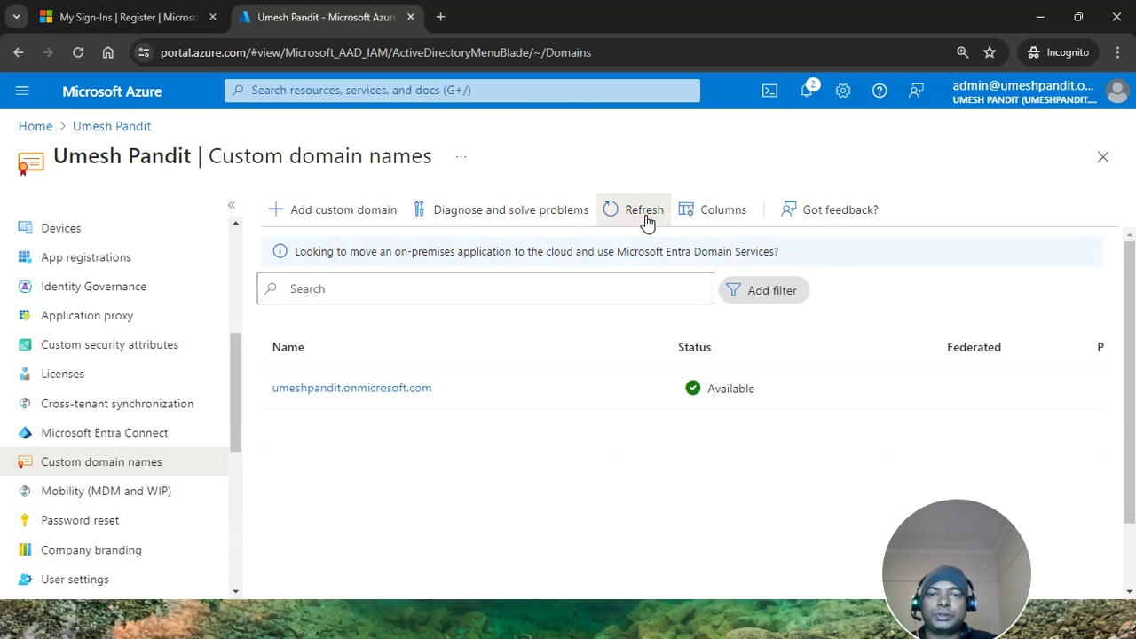
{"action": "left_click", "coordinate": [1040, 17]}
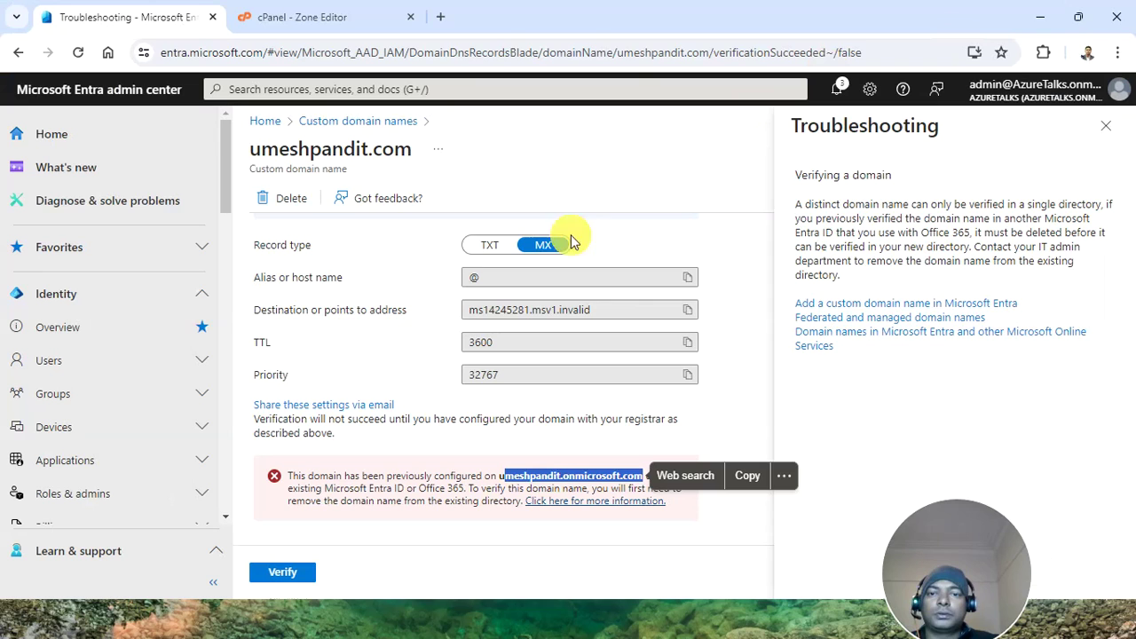
Retry Verify on umeshpandit.com several times, dismissing the already-configured failure and Troubleshooting pane
{"action": "left_click", "coordinate": [270, 572]}
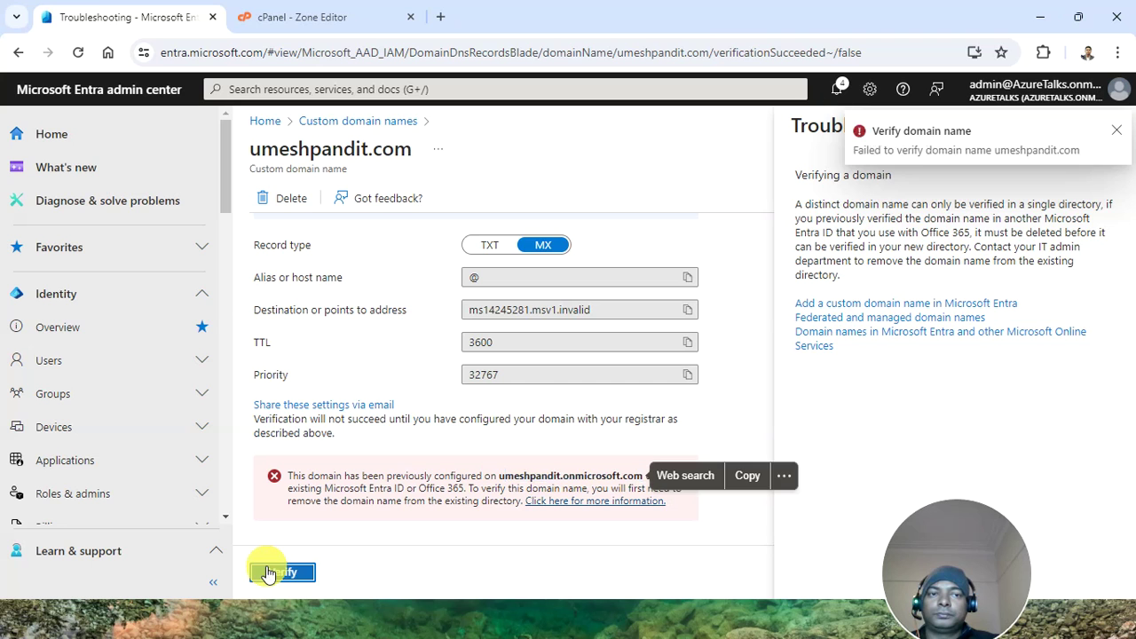
{"action": "left_click", "coordinate": [269, 572]}
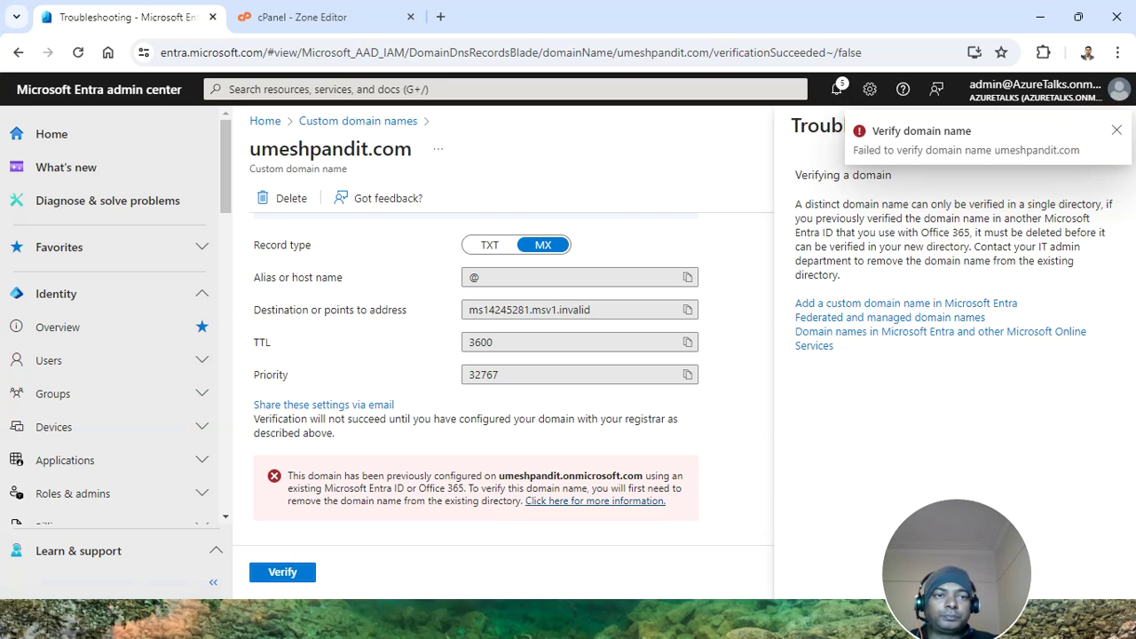
{"action": "left_click", "coordinate": [1116, 132]}
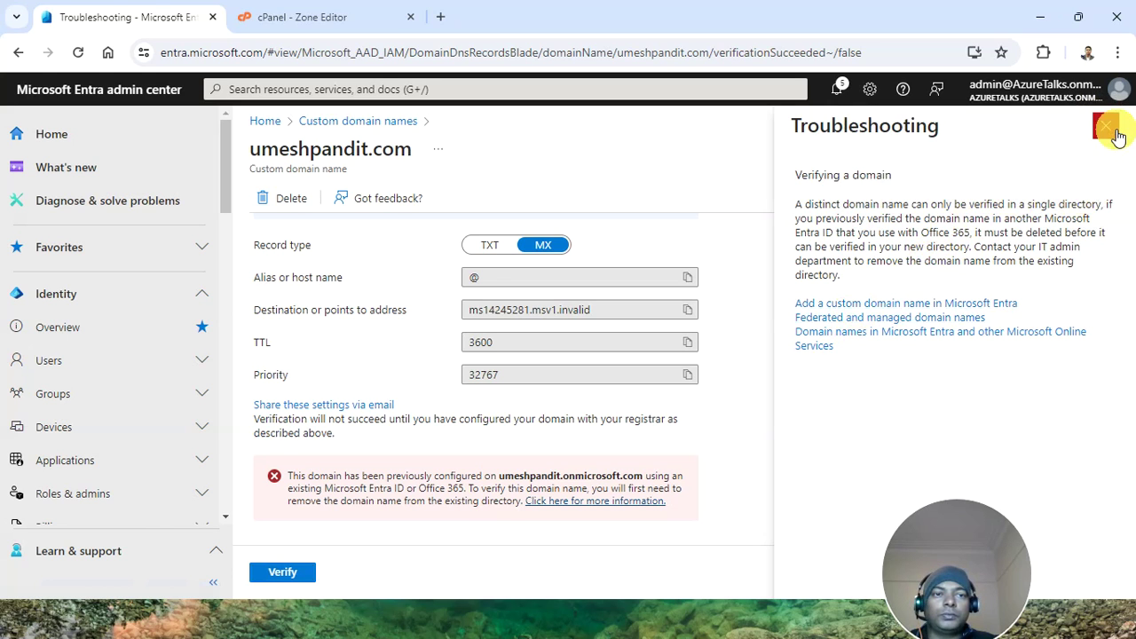
{"action": "left_click", "coordinate": [1109, 126]}
{"action": "left_click", "coordinate": [282, 573]}
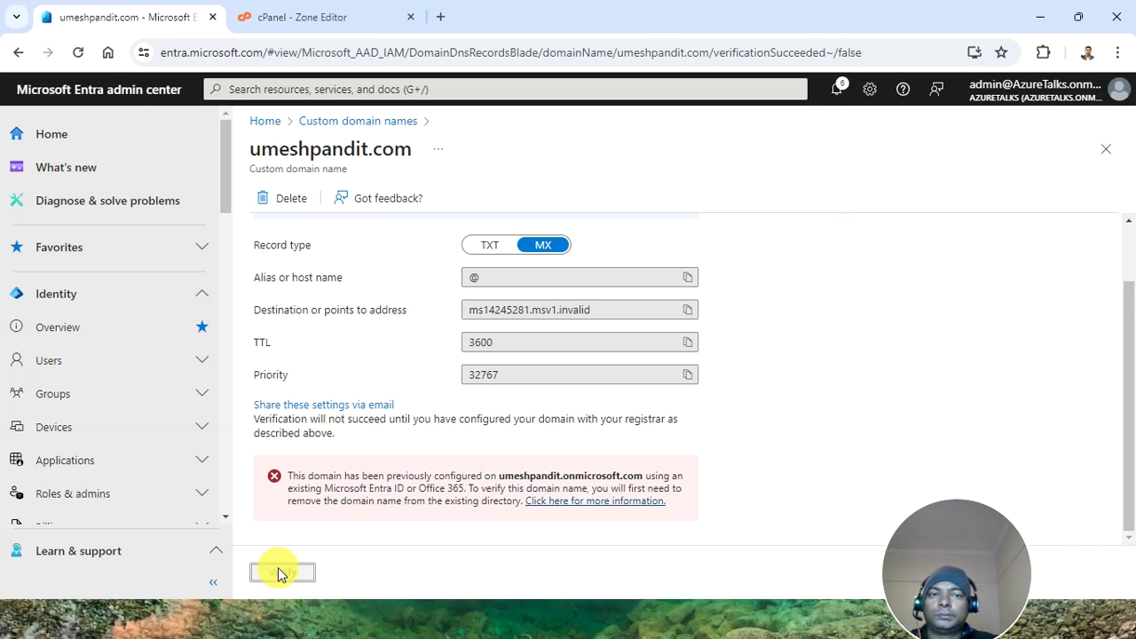
{"action": "left_click", "coordinate": [340, 122]}
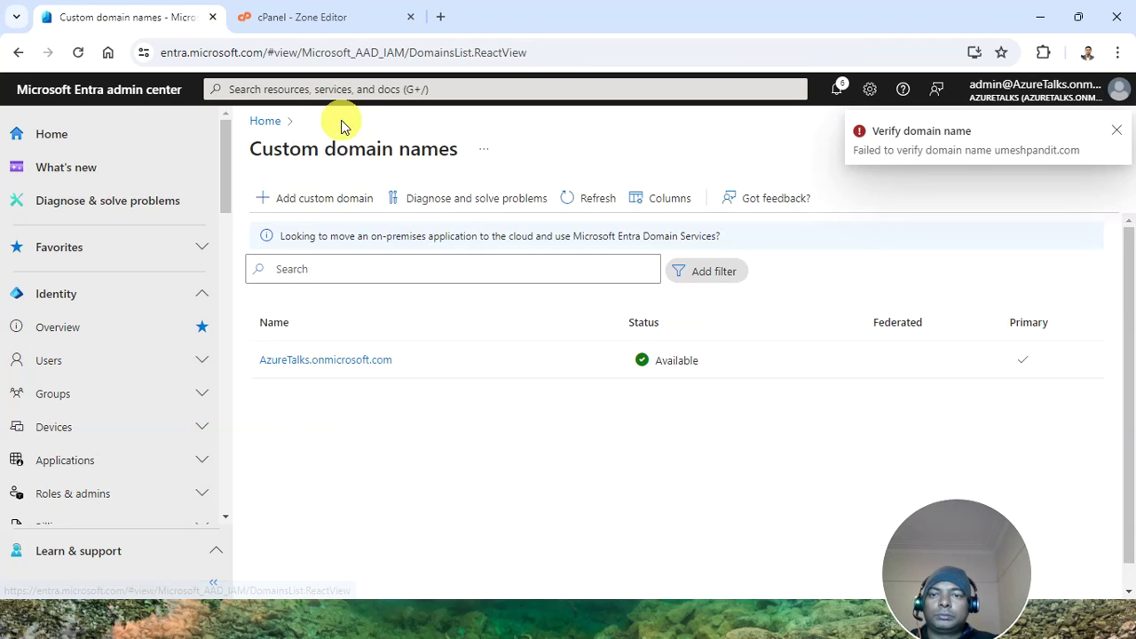
Verify umeshpandit.com and refresh the Custom domain names list to show it as Verified
{"action": "left_click", "coordinate": [580, 200]}
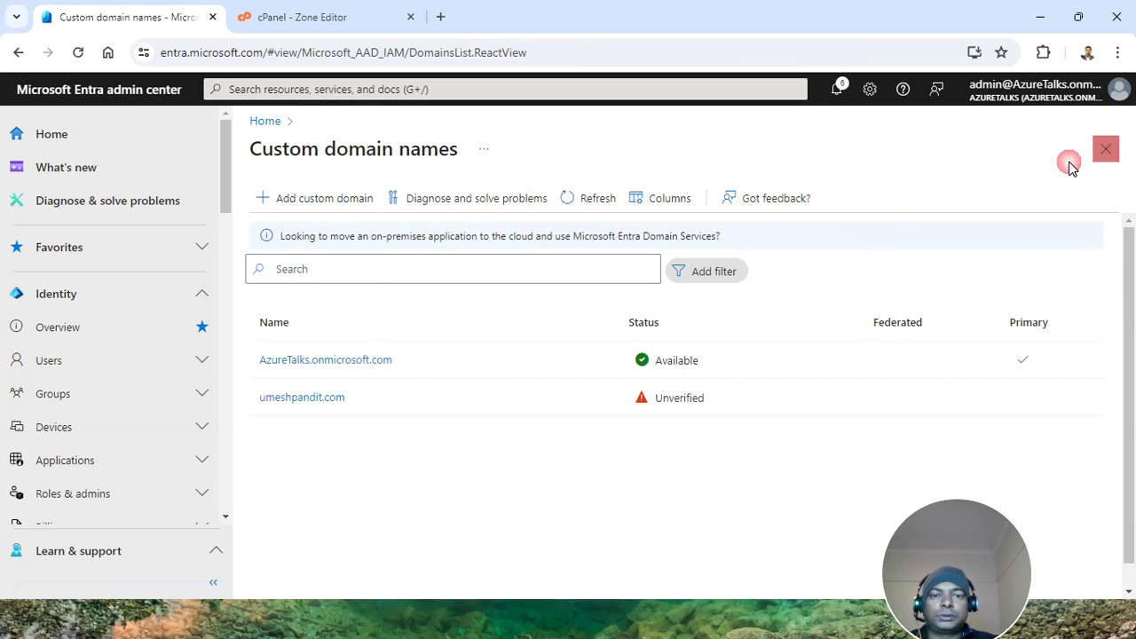
{"action": "left_click", "coordinate": [275, 398]}
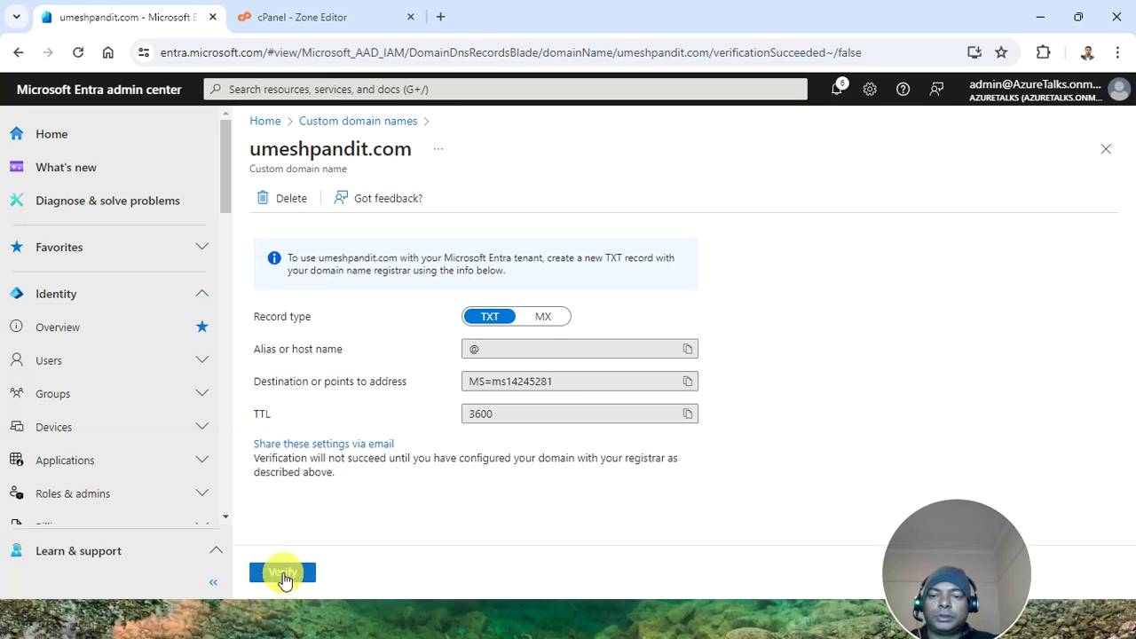
{"action": "left_click", "coordinate": [283, 573]}
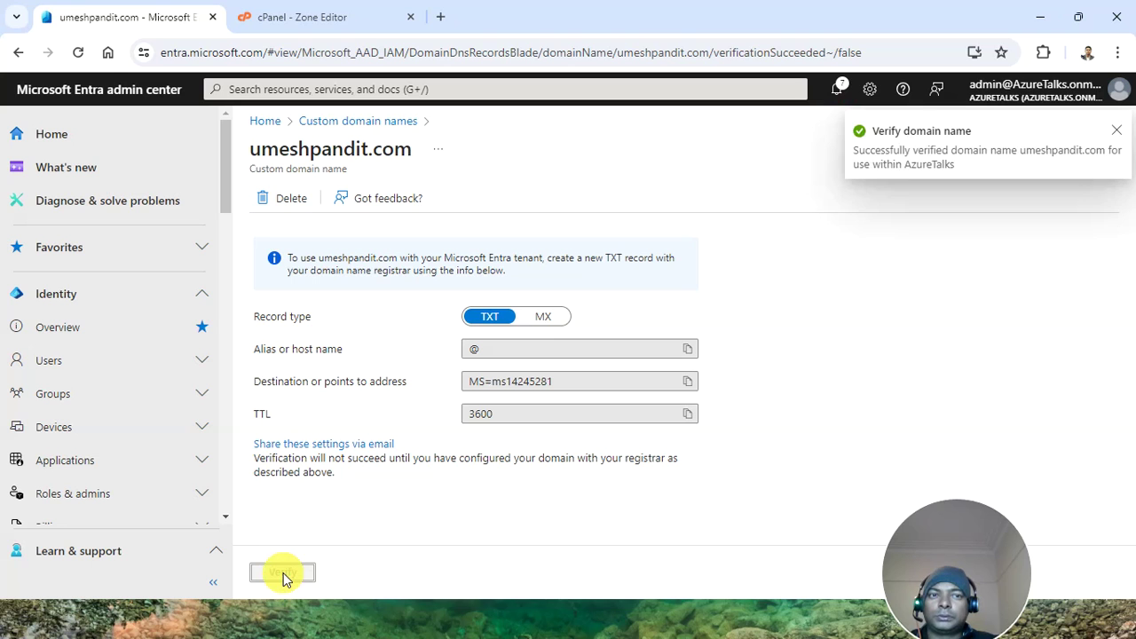
{"action": "left_click", "coordinate": [333, 121]}
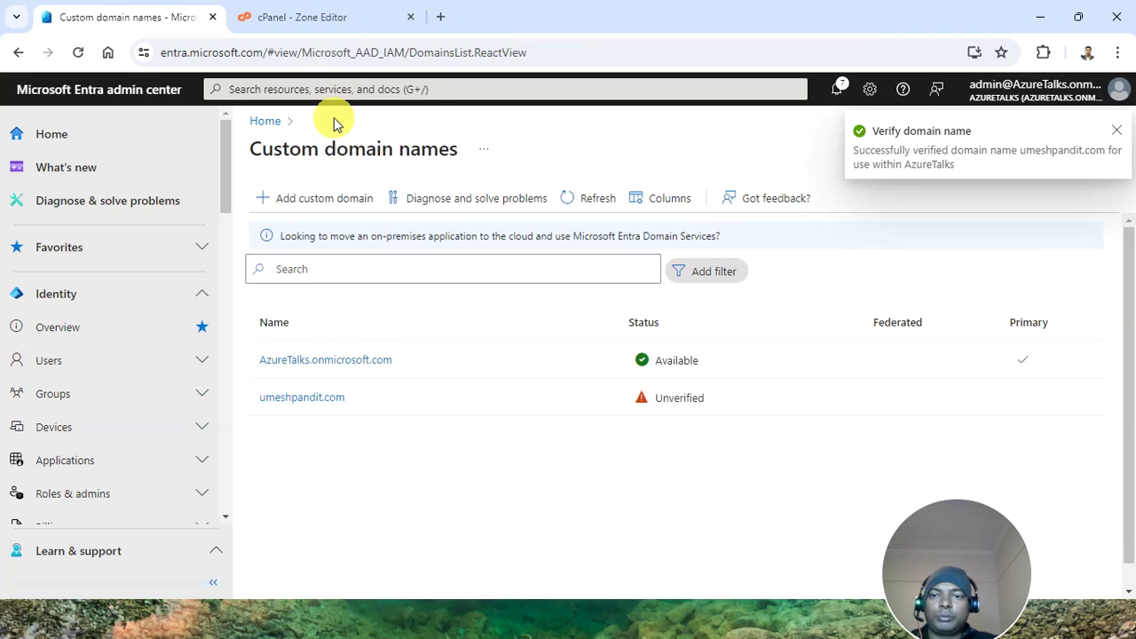
{"action": "left_click", "coordinate": [593, 198]}
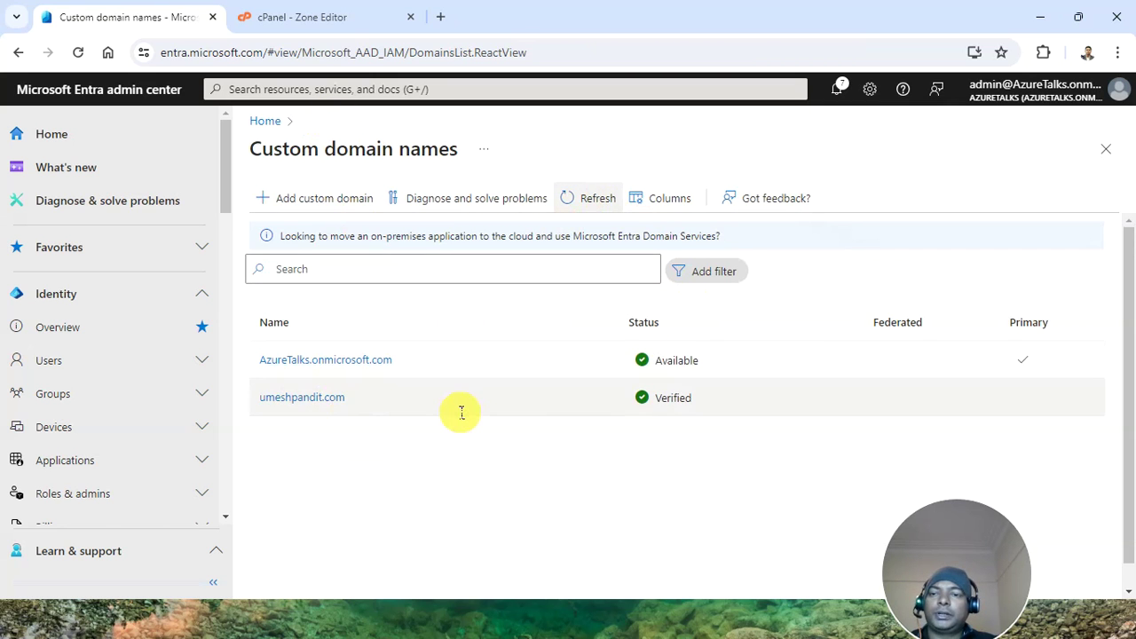